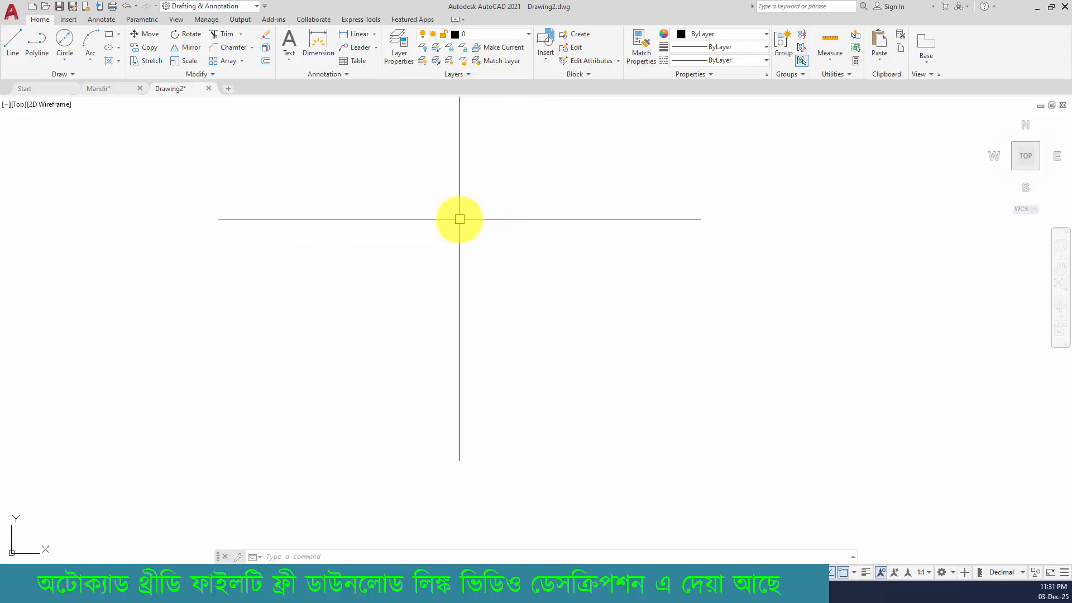
# Draw a rectangle 36 wide by 24 high in the empty drawing area.
pyautogui.click(106, 35)
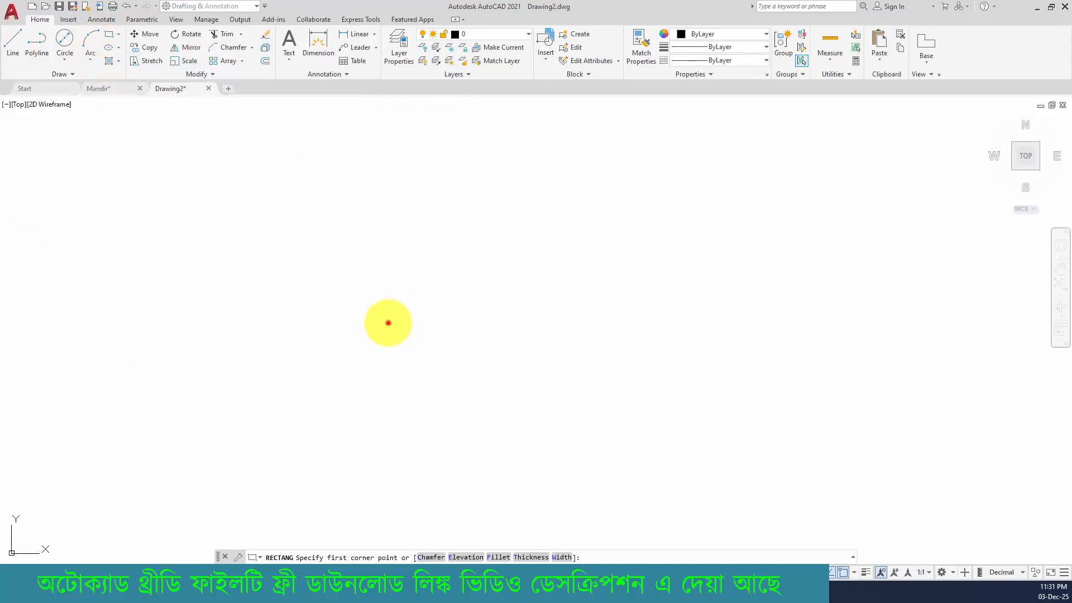
pyautogui.click(388, 322)
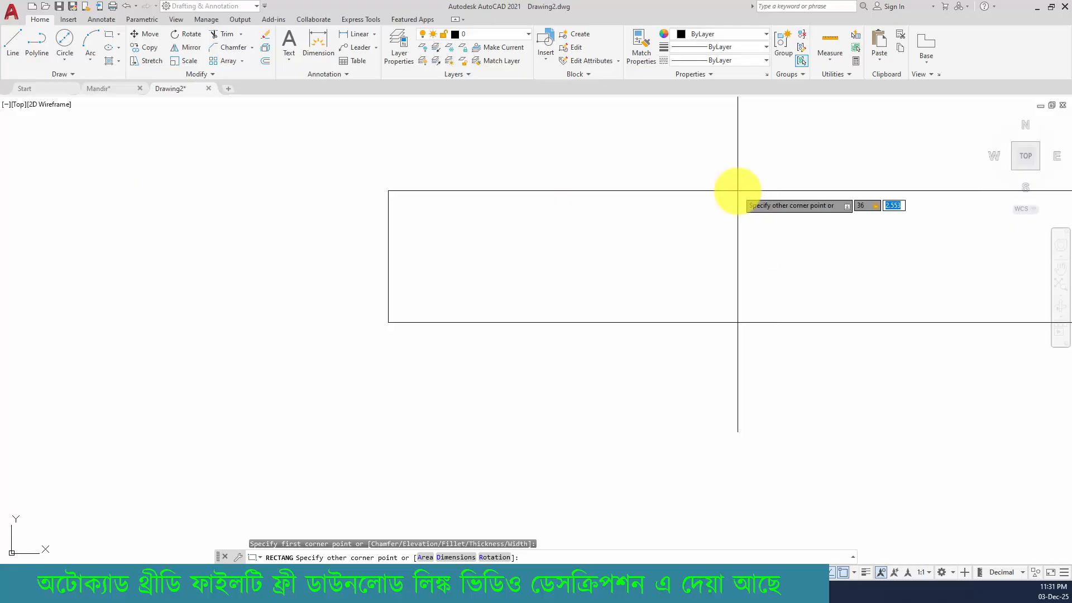
pyautogui.press('Return')
pyautogui.scroll(-10, 670, 281)
pyautogui.moveTo(638, 303); pyautogui.dragTo(424, 395, button='middle')
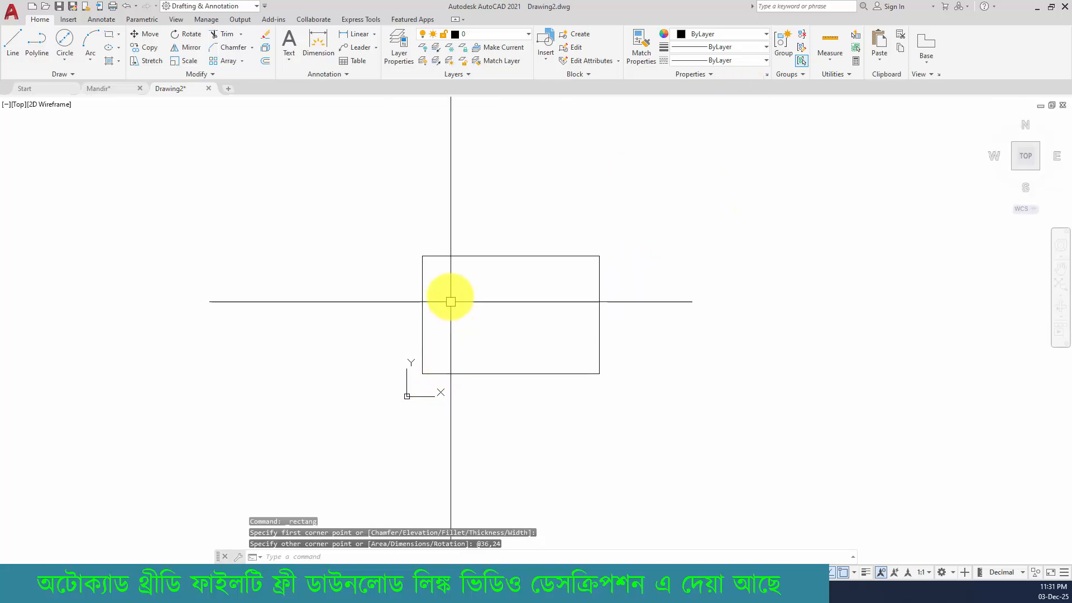
# Move the 36 by 24 rectangle horizontally to the right, away from the origin.
pyautogui.scroll(2, 451, 301)
pyautogui.click(538, 200)
pyautogui.click(480, 285)
pyautogui.click(146, 34)
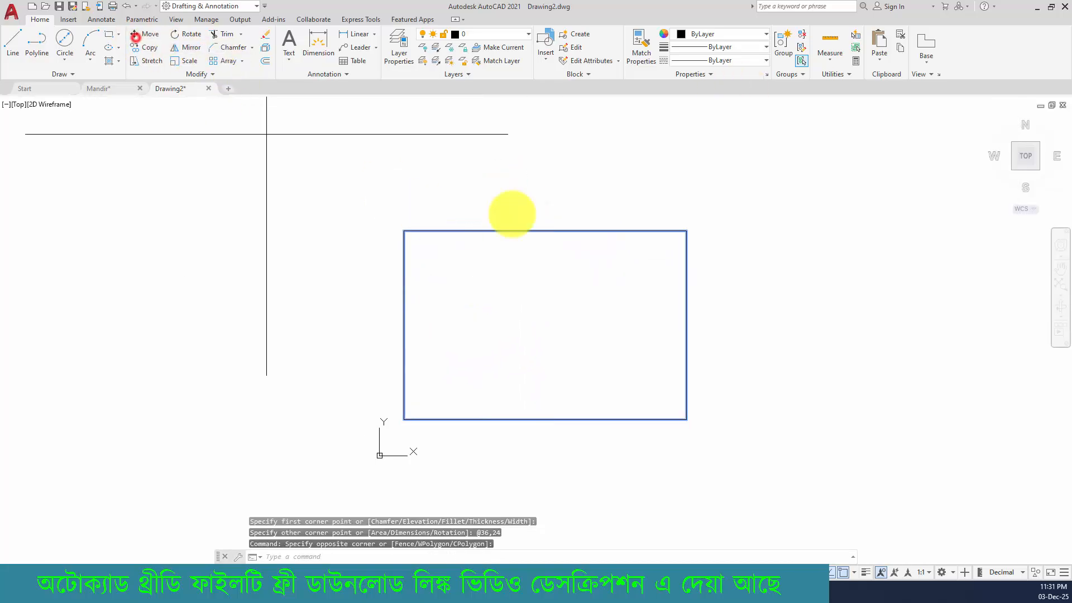
pyautogui.click(599, 177)
pyautogui.click(744, 178)
pyautogui.moveTo(761, 332); pyautogui.dragTo(614, 334, button='middle')
pyautogui.scroll(2, 615, 334)
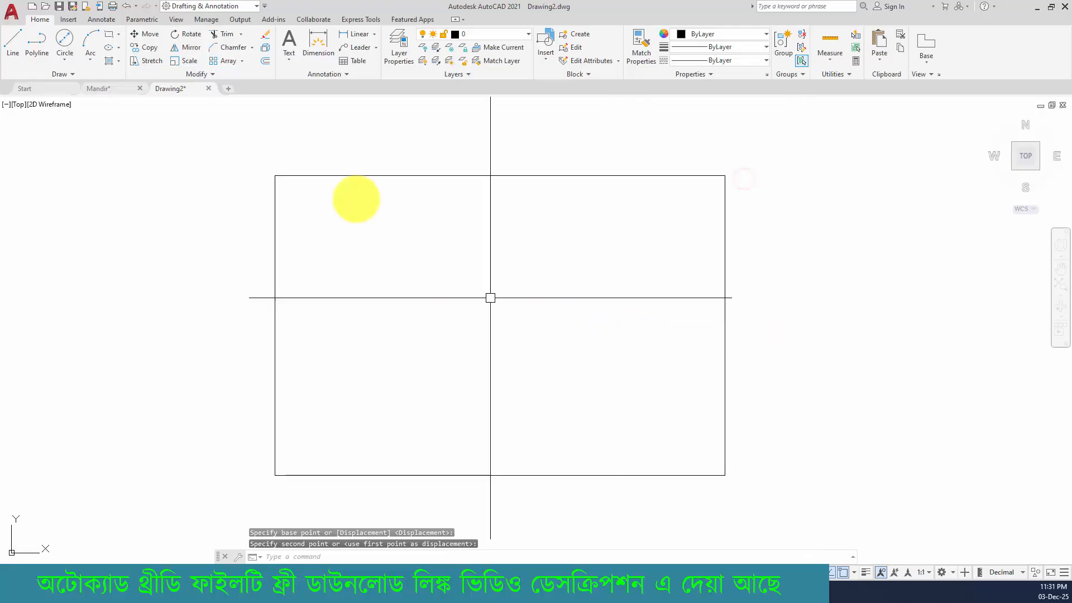
# Add a linear dimension for the rectangle's width above its top edge.
pyautogui.click(363, 34)
pyautogui.click(275, 176)
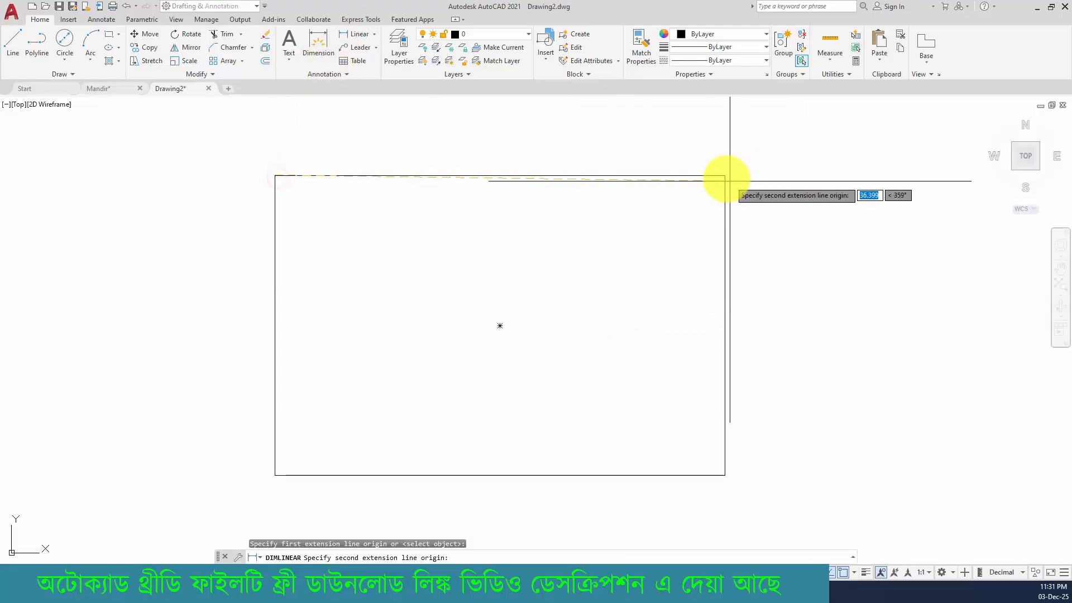
pyautogui.click(725, 176)
pyautogui.click(709, 148)
# Add a linear dimension for the rectangle's height beside its left edge.
pyautogui.moveTo(323, 410); pyautogui.dragTo(426, 400, button='middle')
pyautogui.press('Return')
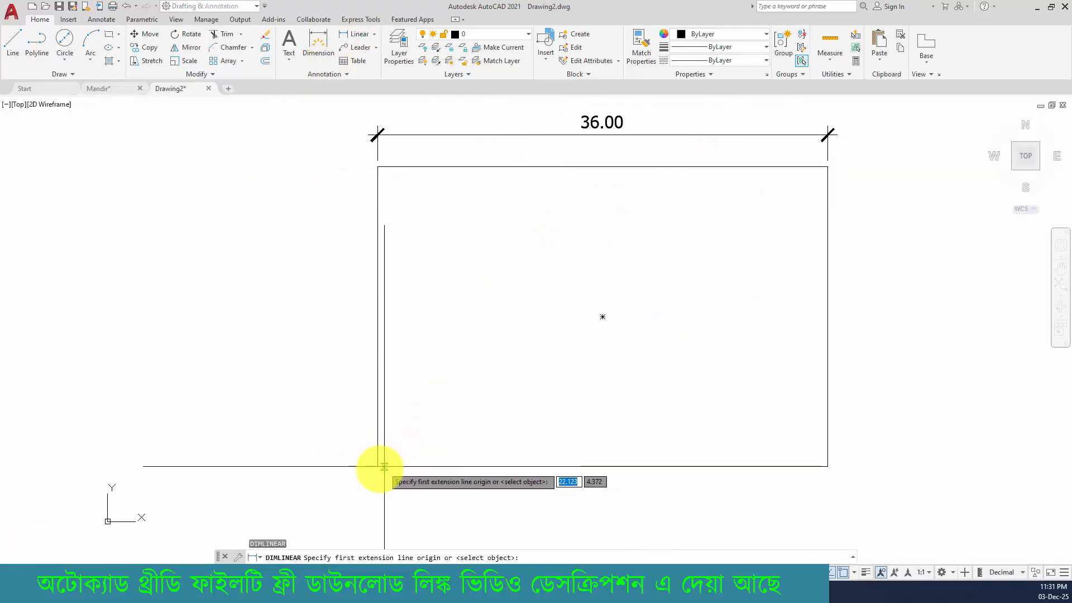
pyautogui.click(378, 467)
pyautogui.click(378, 166)
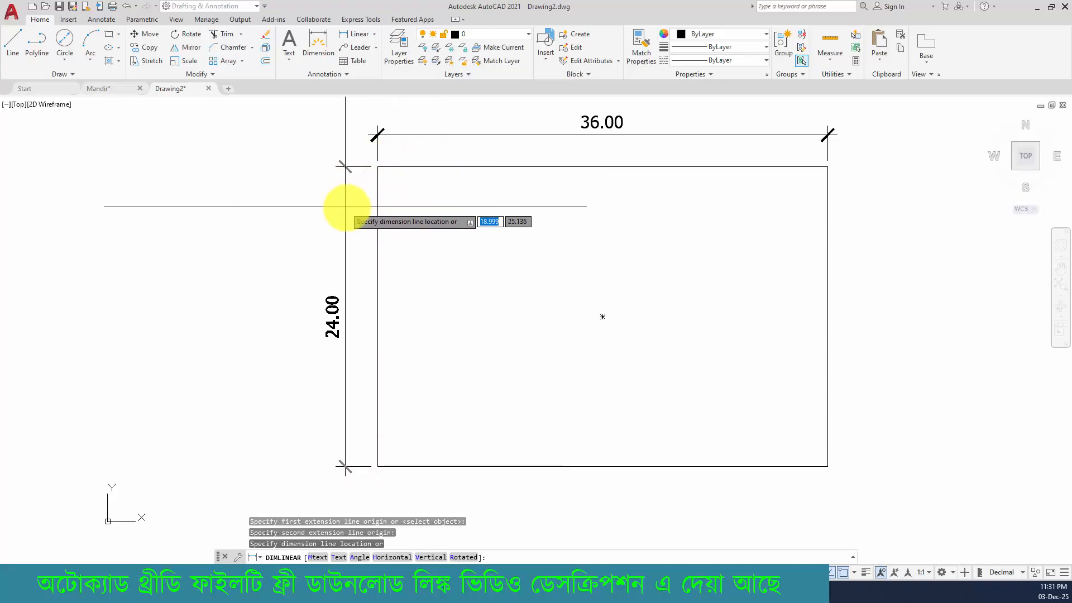
pyautogui.click(348, 209)
pyautogui.scroll(-2, 558, 290)
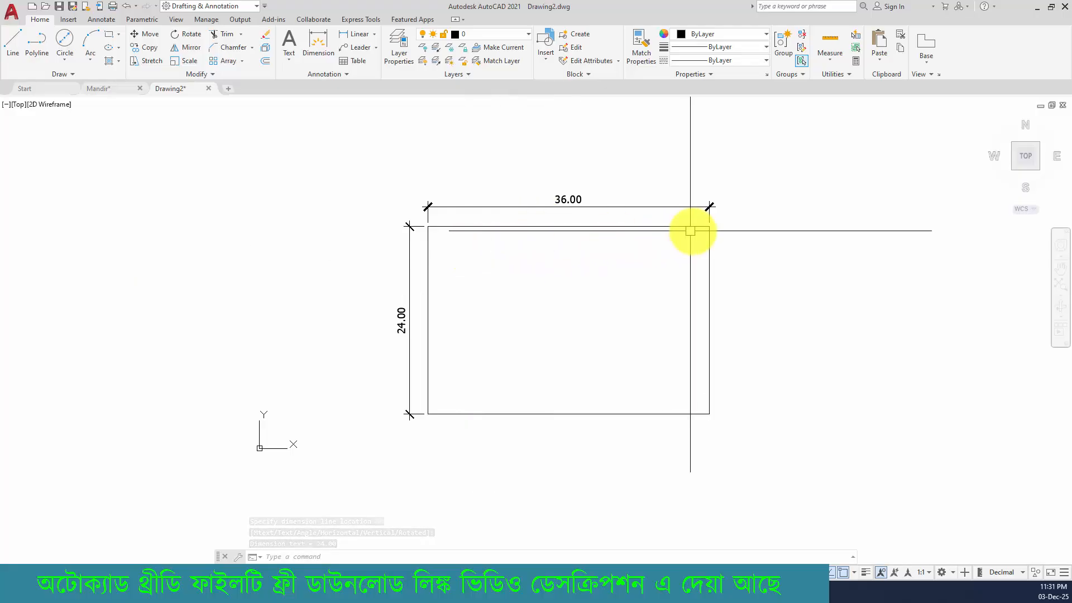
pyautogui.press('Escape')
pyautogui.press('Escape')
pyautogui.press('Escape')
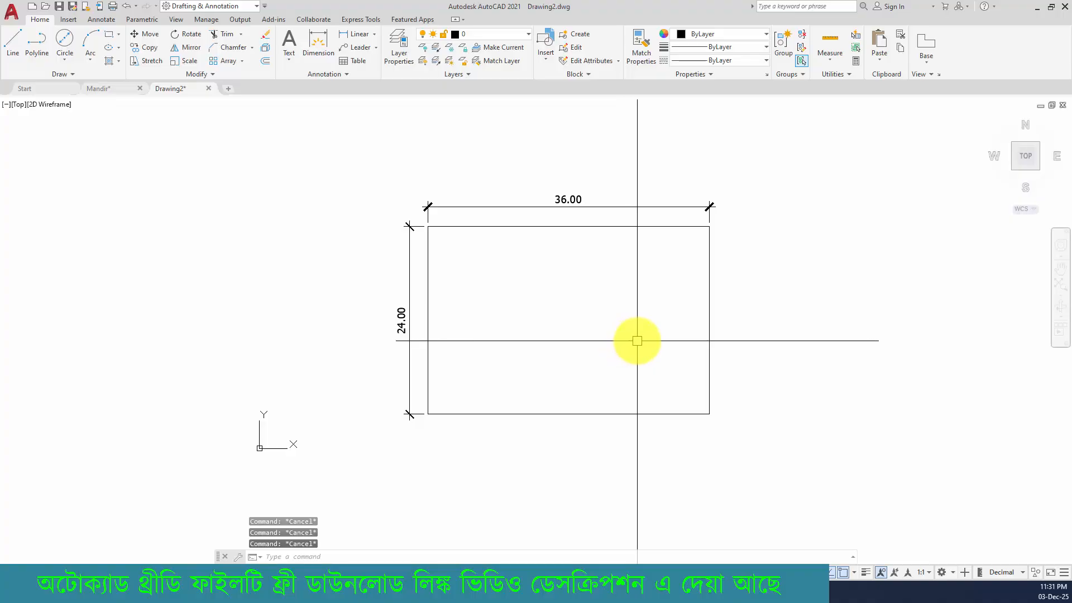
# Offset the rectangle inward by 1.5.
pyautogui.write('o')
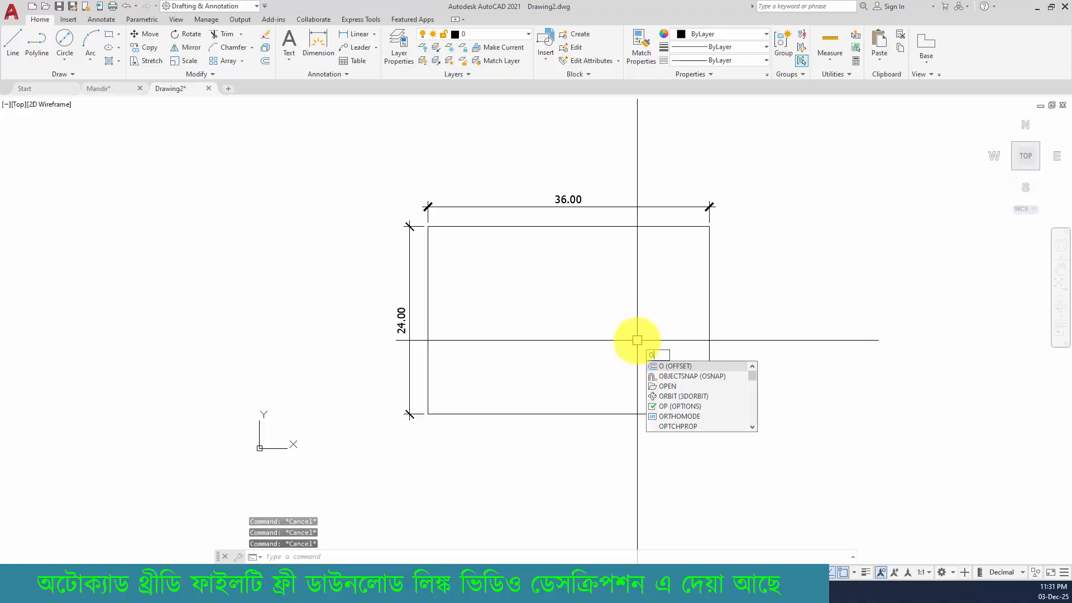
pyautogui.press('Return')
pyautogui.write('1.5')
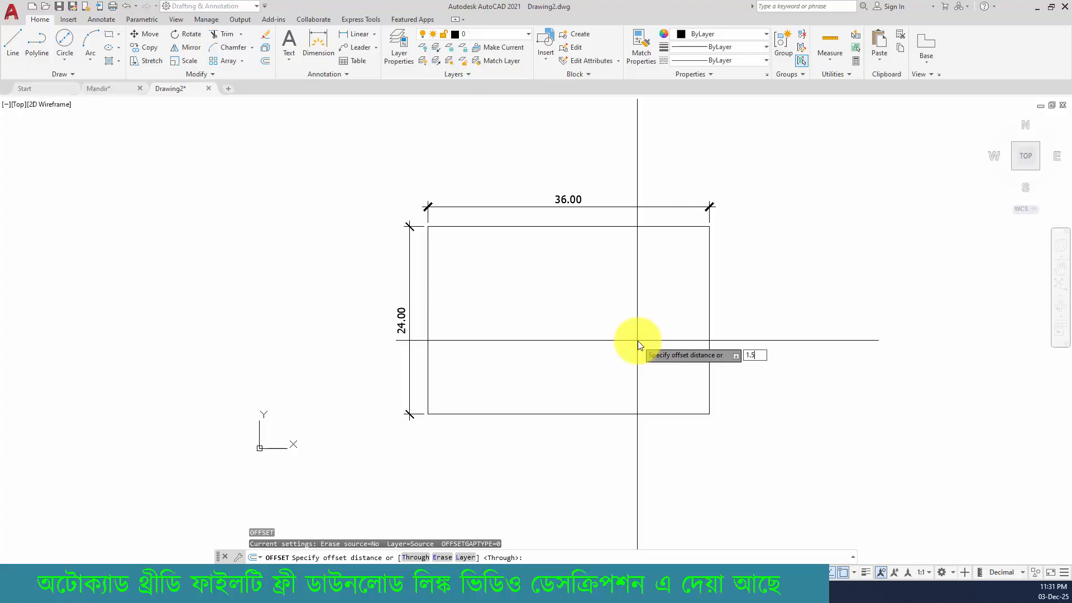
pyautogui.press('Return')
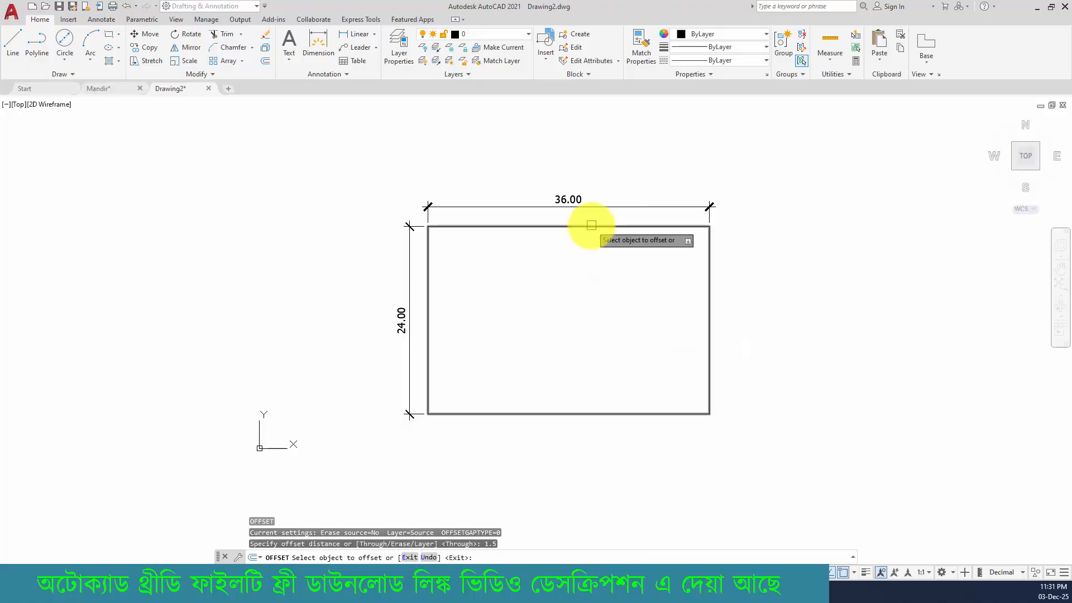
pyautogui.click(591, 225)
pyautogui.click(569, 287)
pyautogui.press('Return')
pyautogui.scroll(3, 455, 246)
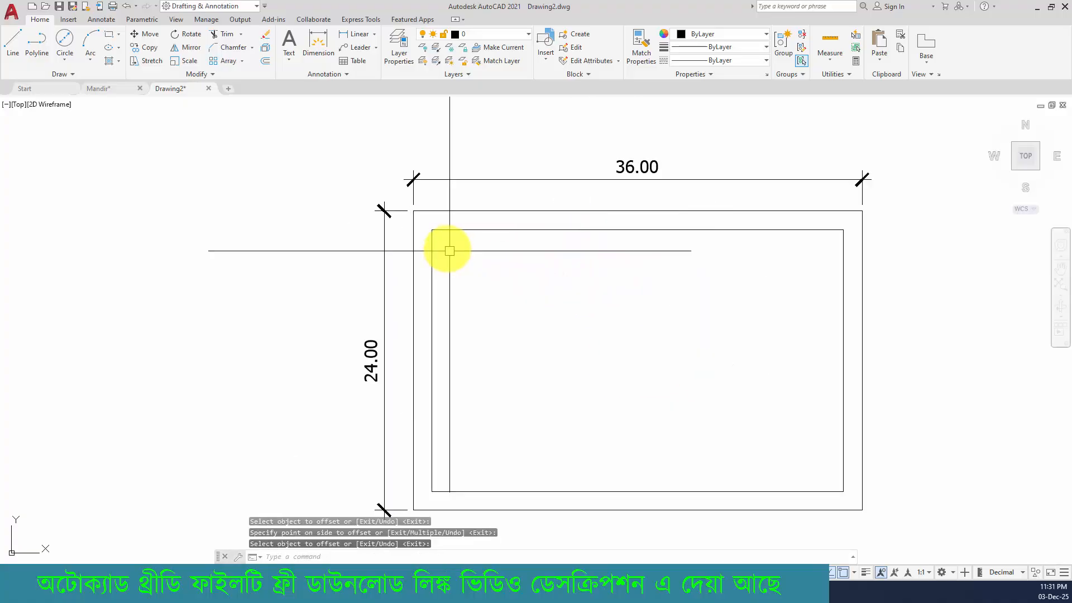
# Draw a 2 by 2 square inside the inner rectangle, near its left side.
pyautogui.click(106, 35)
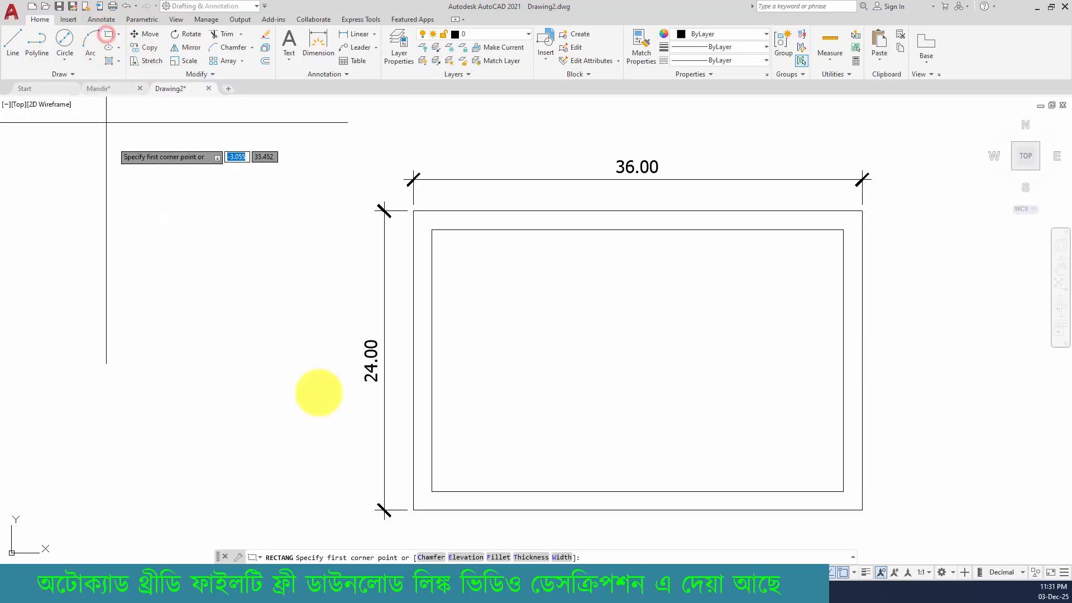
pyautogui.click(456, 315)
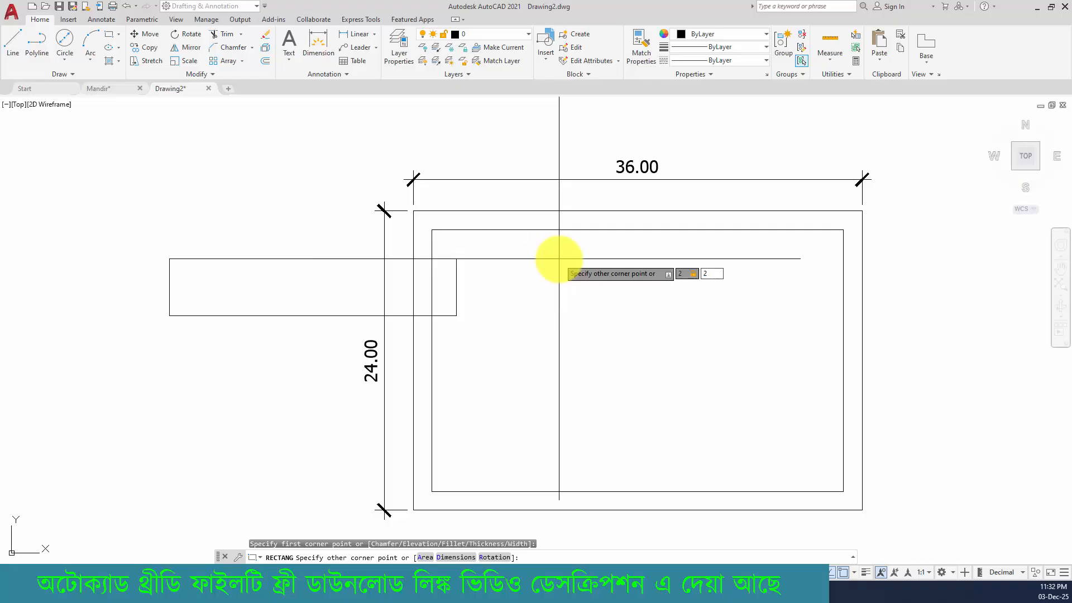
pyautogui.press('Return')
# Move the 2 by 2 square by its upper-left corner into the inner rectangle's upper-left corner.
pyautogui.scroll(3, 445, 340)
pyautogui.click(490, 263)
pyautogui.click(439, 350)
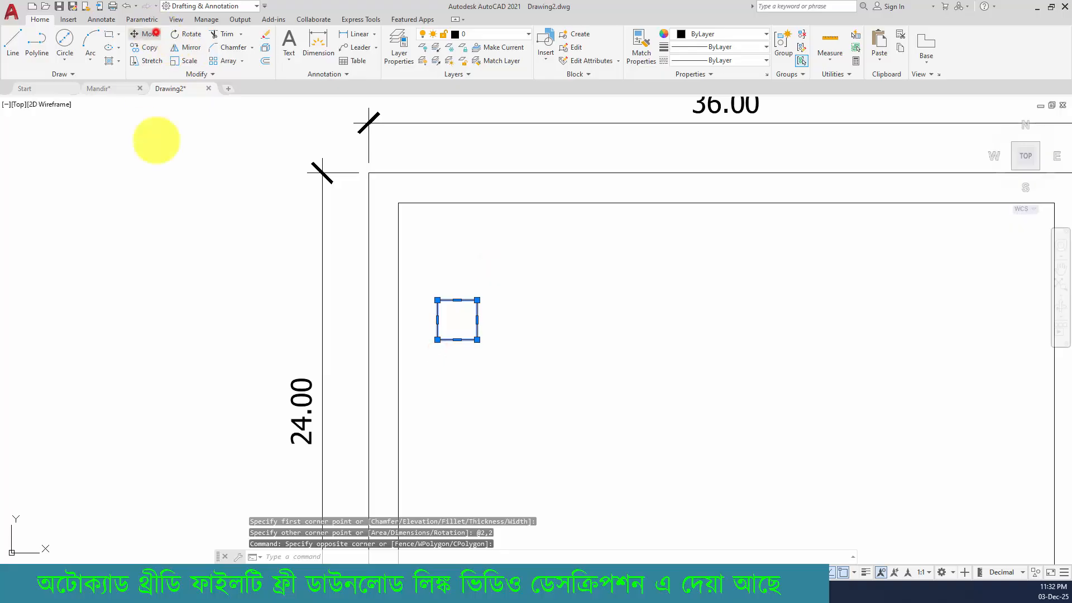
pyautogui.click(151, 34)
pyautogui.click(437, 299)
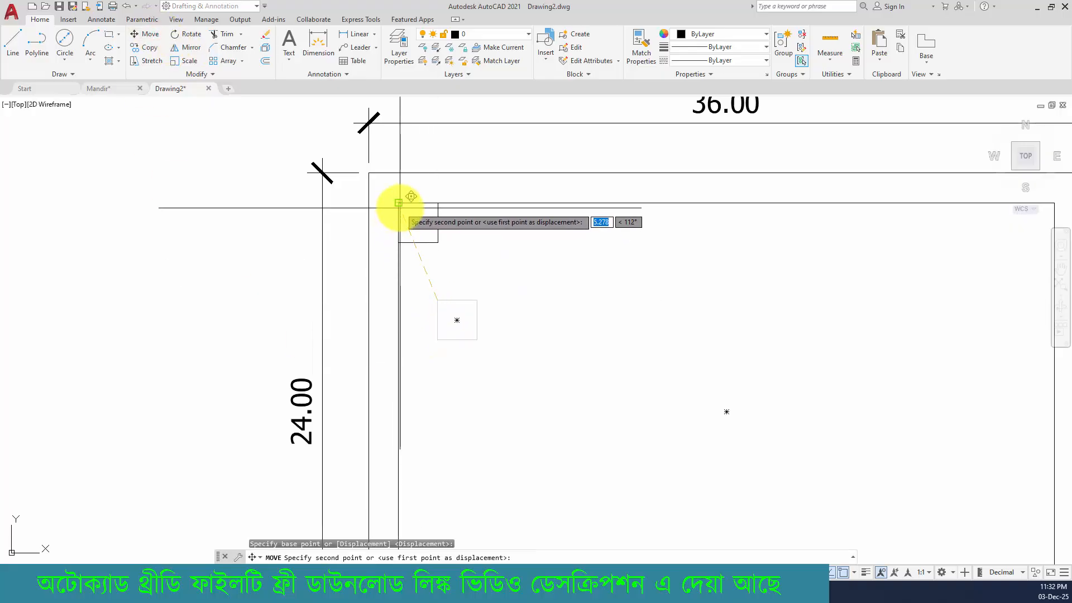
pyautogui.click(398, 202)
# Copy the square from the inner rectangle's upper-left corner into its upper-right corner.
pyautogui.click(452, 222)
pyautogui.click(411, 227)
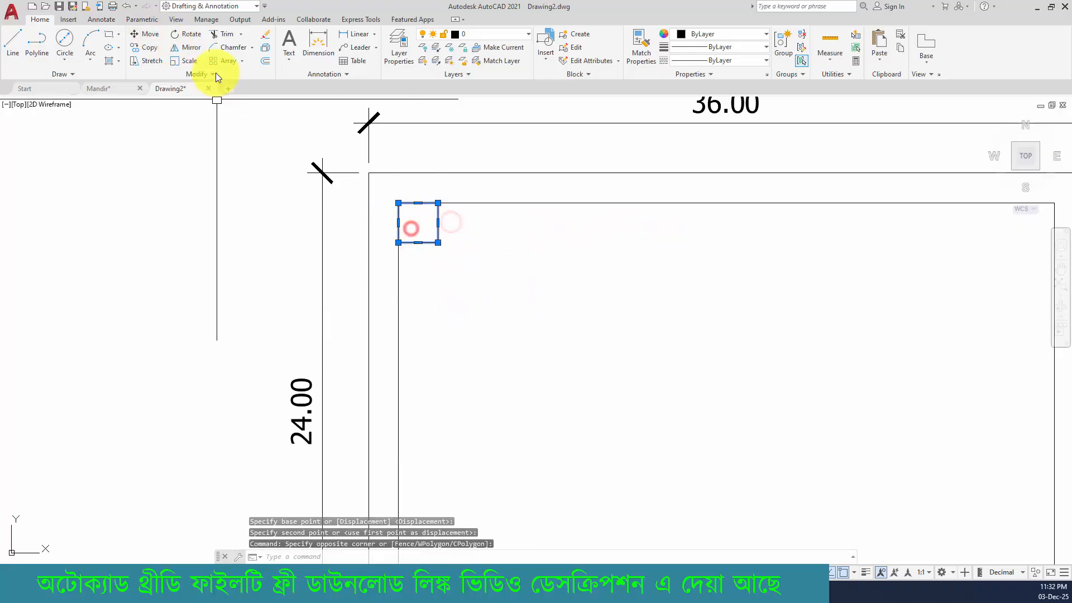
pyautogui.click(151, 49)
pyautogui.click(437, 202)
pyautogui.moveTo(825, 263); pyautogui.dragTo(496, 303, button='middle')
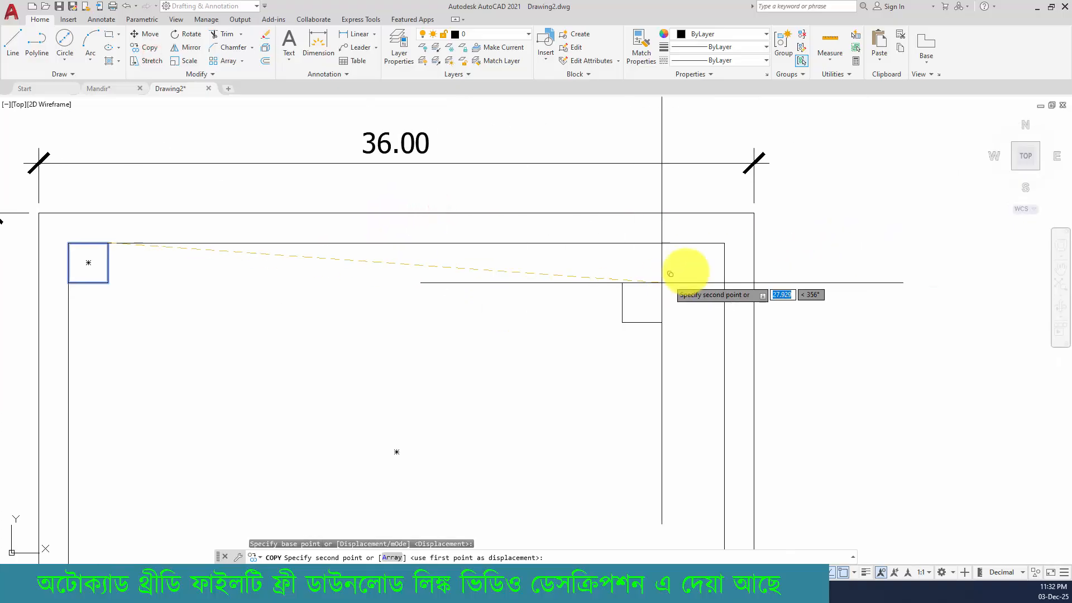
pyautogui.click(725, 243)
pyautogui.moveTo(724, 243); pyautogui.dragTo(827, 241, button='middle')
pyautogui.press('Return')
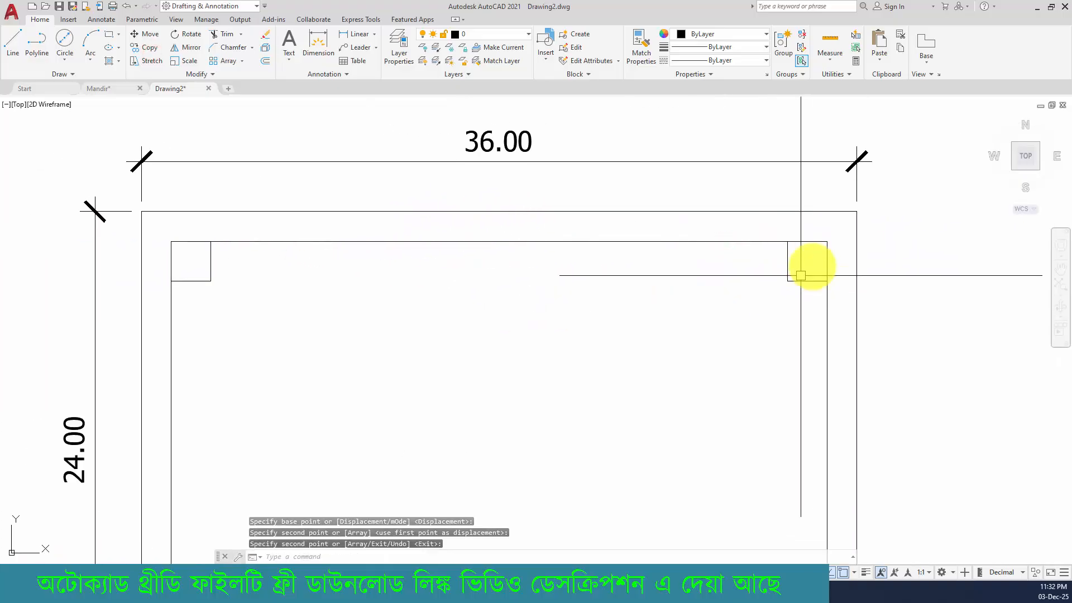
# Copy both upper squares down into the inner rectangle's two lower corners.
pyautogui.click(813, 256)
pyautogui.click(194, 281)
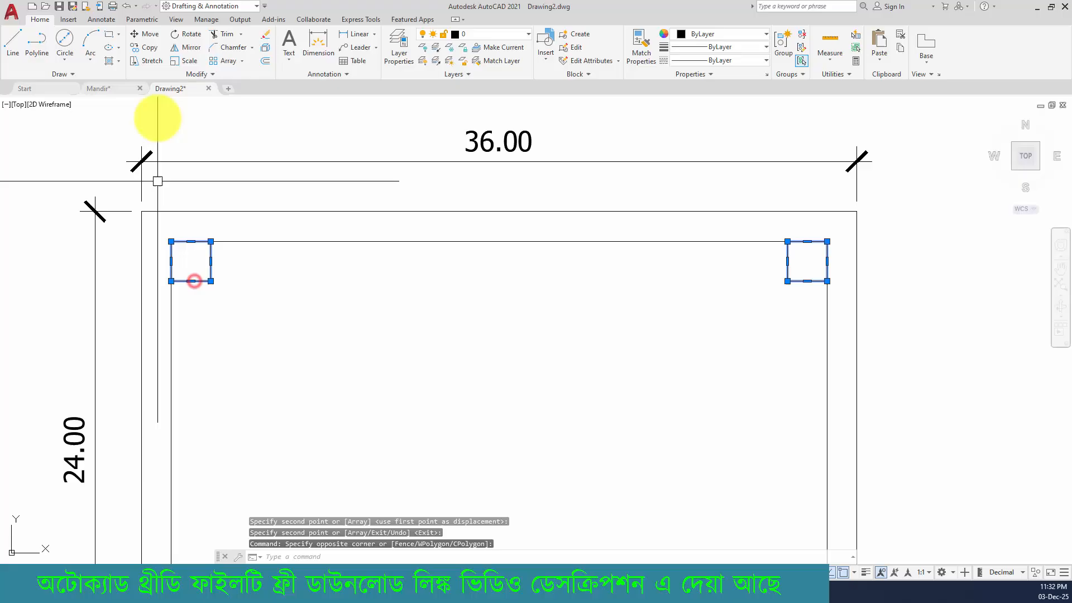
pyautogui.click(147, 48)
pyautogui.click(170, 281)
pyautogui.scroll(-2, 334, 368)
pyautogui.moveTo(336, 378); pyautogui.dragTo(395, 225, button='middle')
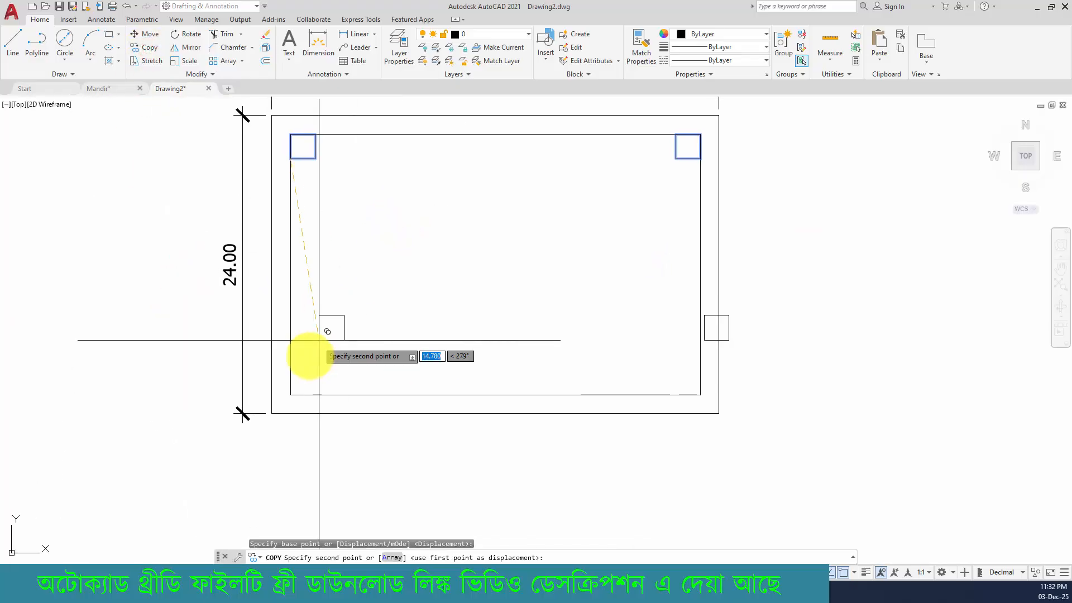
pyautogui.click(290, 394)
pyautogui.press('Return')
pyautogui.moveTo(541, 306); pyautogui.dragTo(509, 352, button='middle')
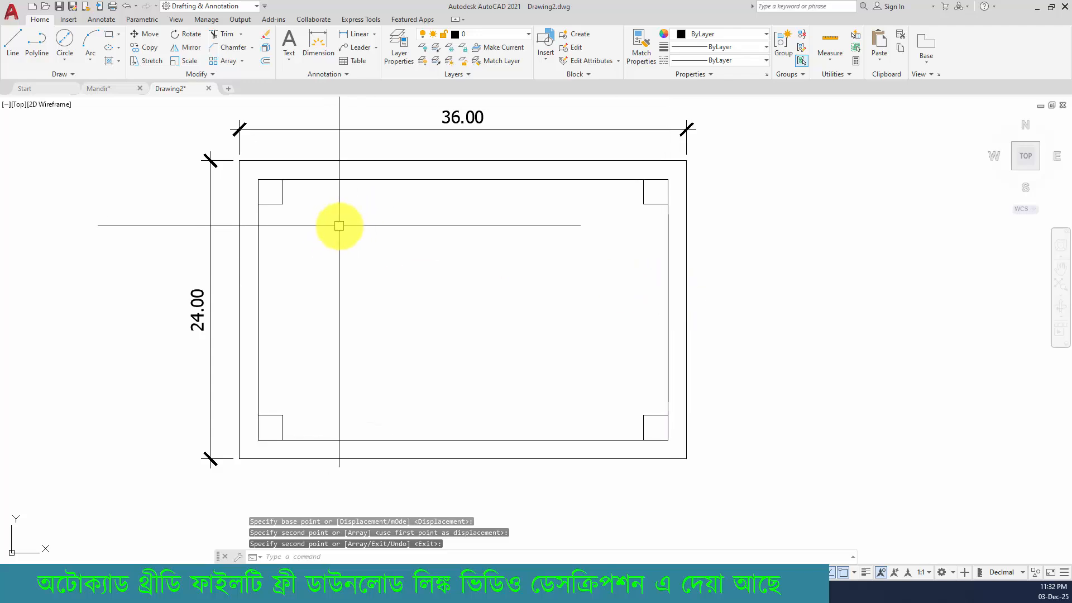
# Add a linear dimension between the facing sides of the two upper squares, placed below them.
pyautogui.scroll(-2, 574, 299)
pyautogui.scroll(2, 359, 242)
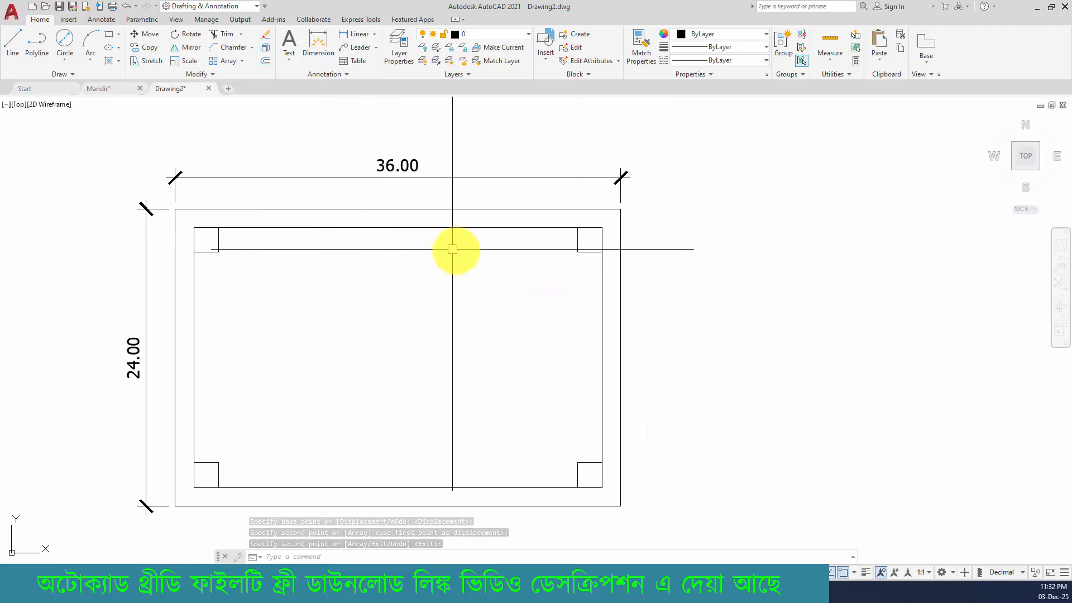
pyautogui.moveTo(277, 483); pyautogui.dragTo(304, 430, button='middle')
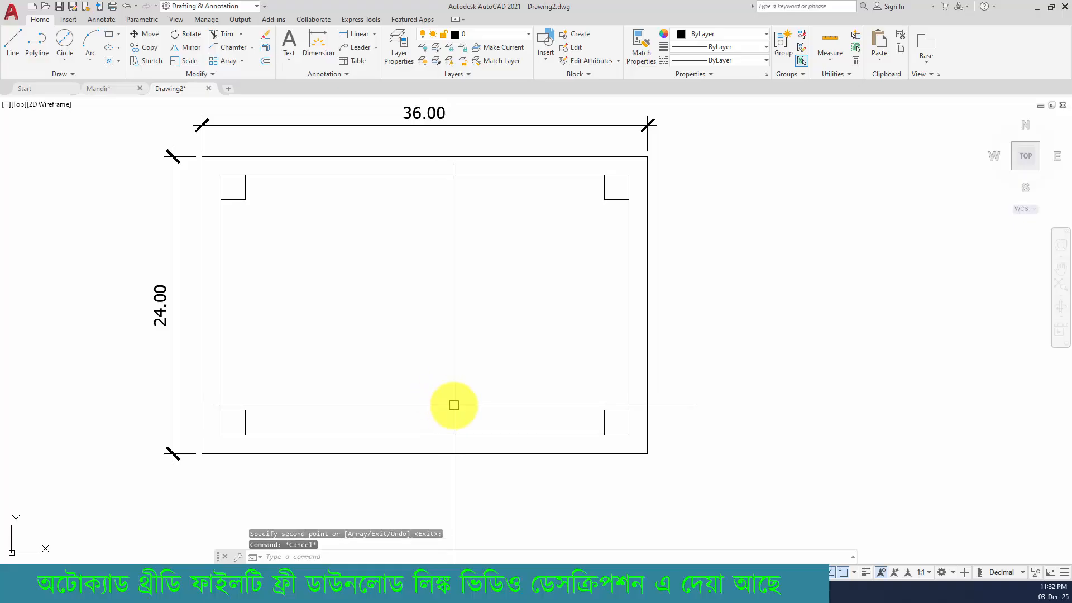
pyautogui.press('Escape')
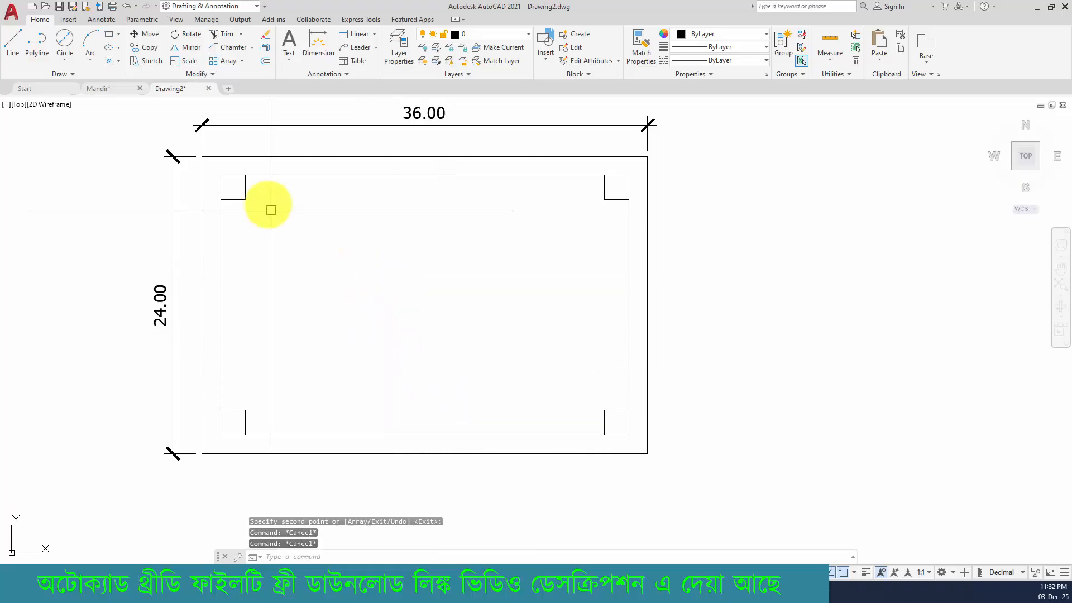
pyautogui.click(107, 34)
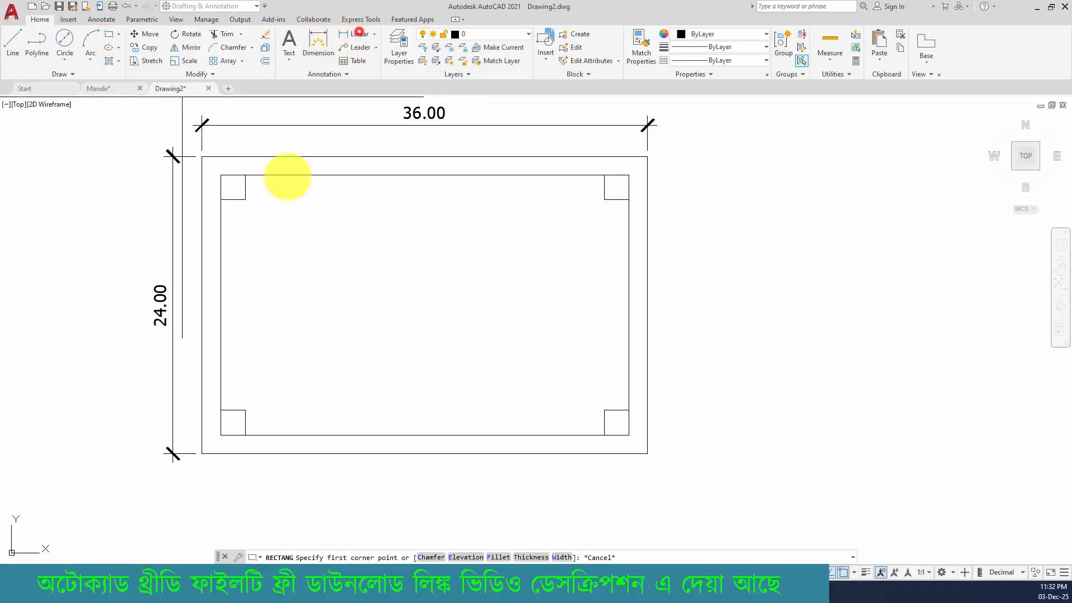
pyautogui.click(359, 33)
pyautogui.click(245, 187)
pyautogui.click(604, 187)
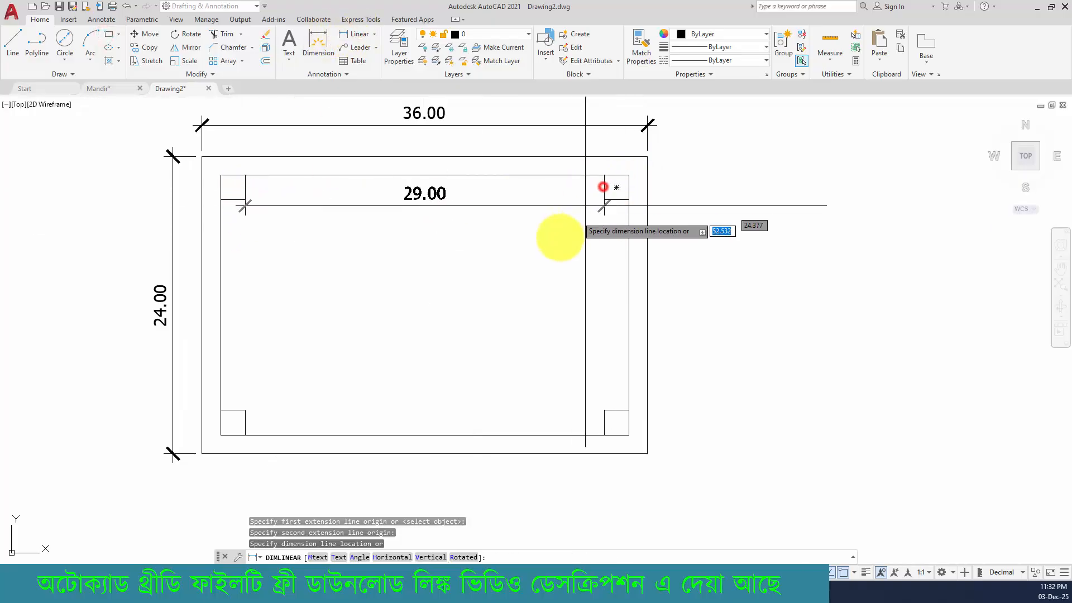
pyautogui.click(543, 253)
# Draw a 29 by 0.75 rectangle starting from the lower-right corner of the upper-left square.
pyautogui.click(108, 34)
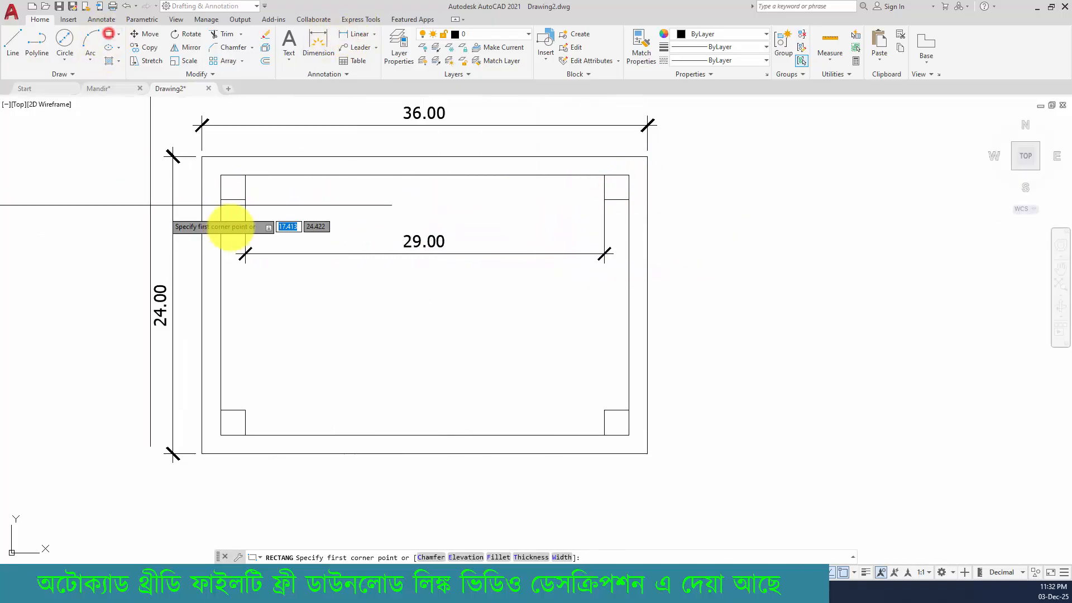
pyautogui.click(244, 200)
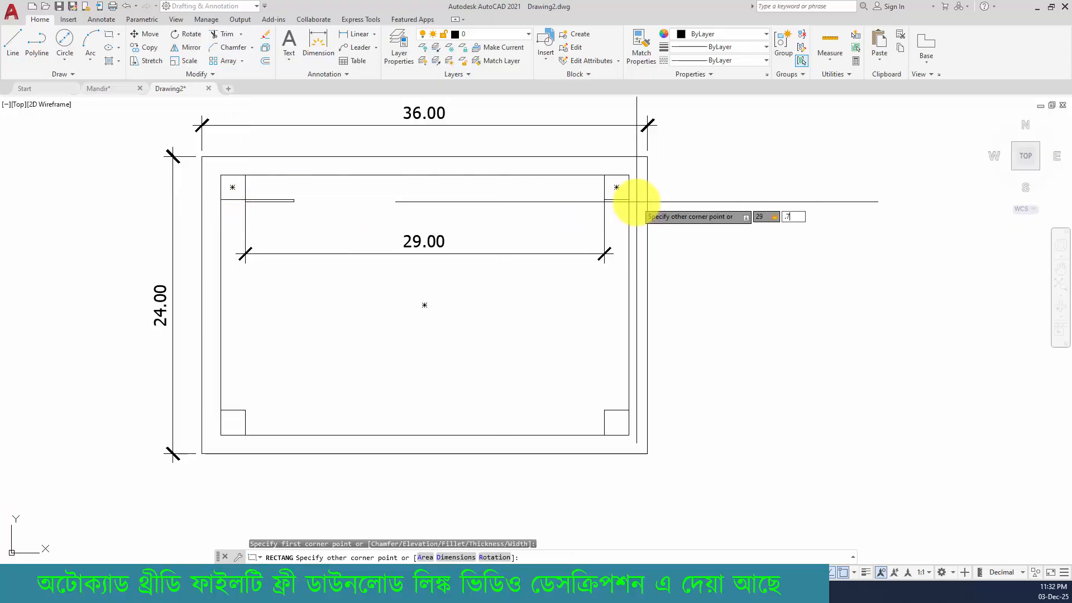
pyautogui.write('5')
pyautogui.press('Return')
# Move the 29 by 0.75 rectangle up so its top side aligns with the inner rectangle's top edge.
pyautogui.scroll(4, 227, 187)
pyautogui.click(309, 184)
pyautogui.click(293, 219)
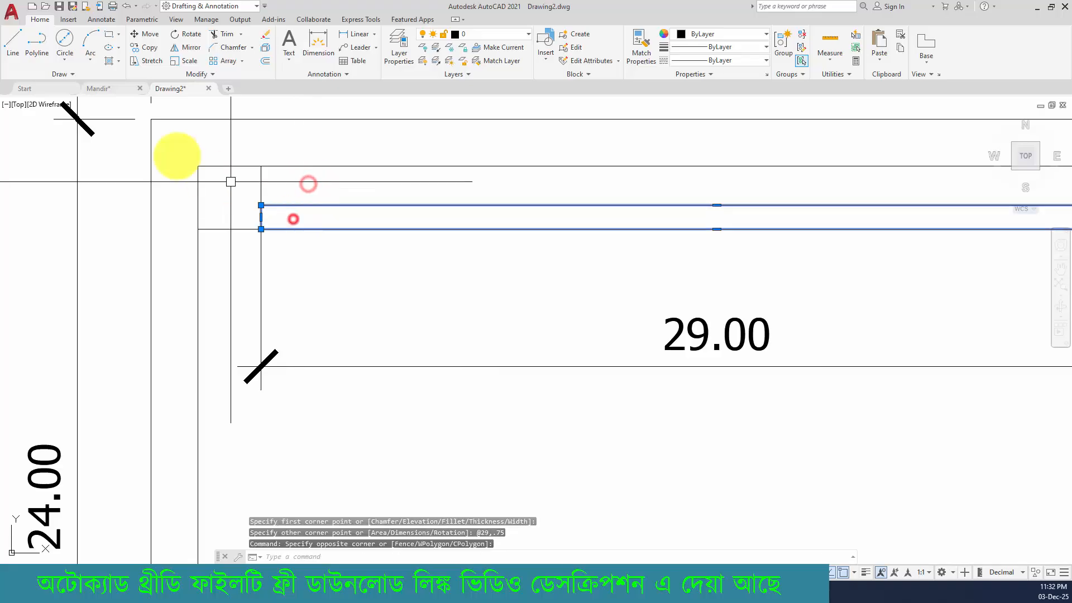
pyautogui.click(147, 35)
pyautogui.click(261, 206)
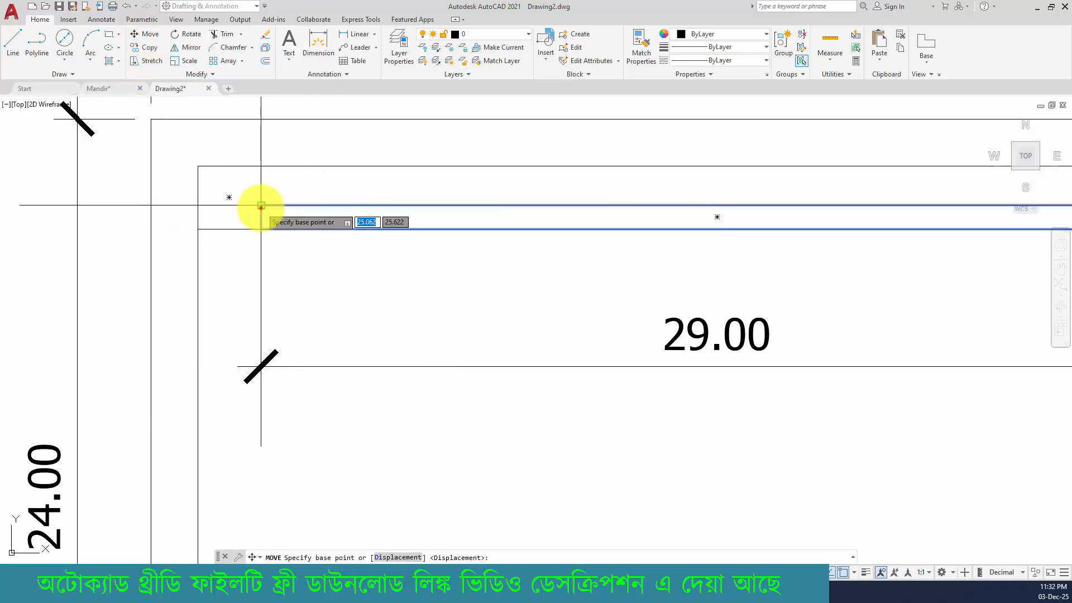
pyautogui.click(260, 167)
# Copy the 29 by 0.75 strip down between the two lower squares, its lower side on the inner rectangle's bottom edge.
pyautogui.click(306, 177)
pyautogui.click(282, 211)
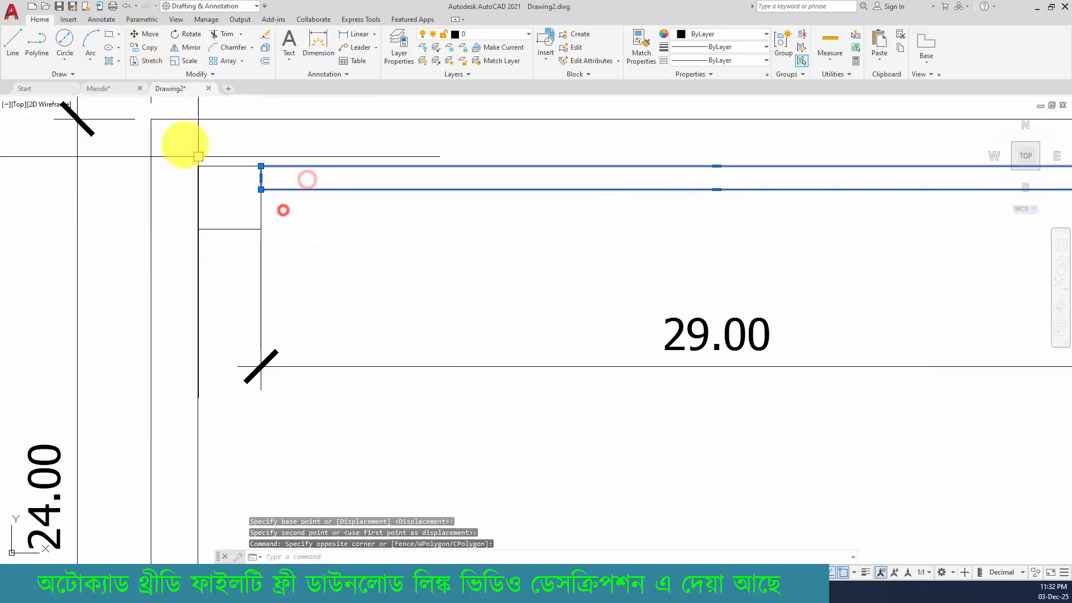
pyautogui.click(142, 48)
pyautogui.click(260, 190)
pyautogui.scroll(-3, 290, 195)
pyautogui.scroll(3, 309, 332)
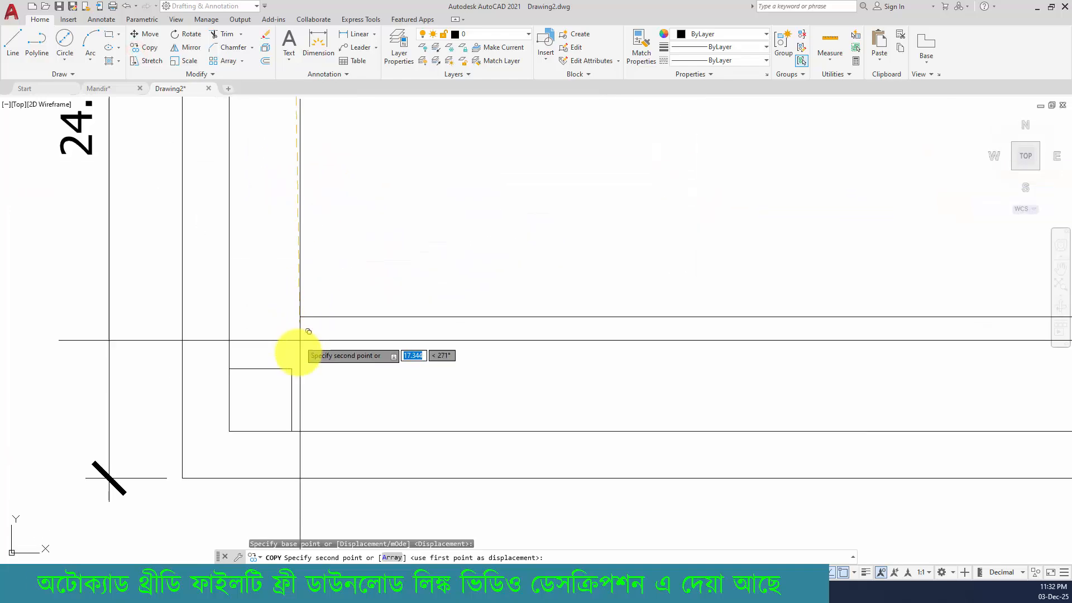
pyautogui.click(291, 432)
pyautogui.scroll(-2, 431, 281)
pyautogui.moveTo(432, 284); pyautogui.dragTo(388, 421, button='middle')
pyautogui.press('Return')
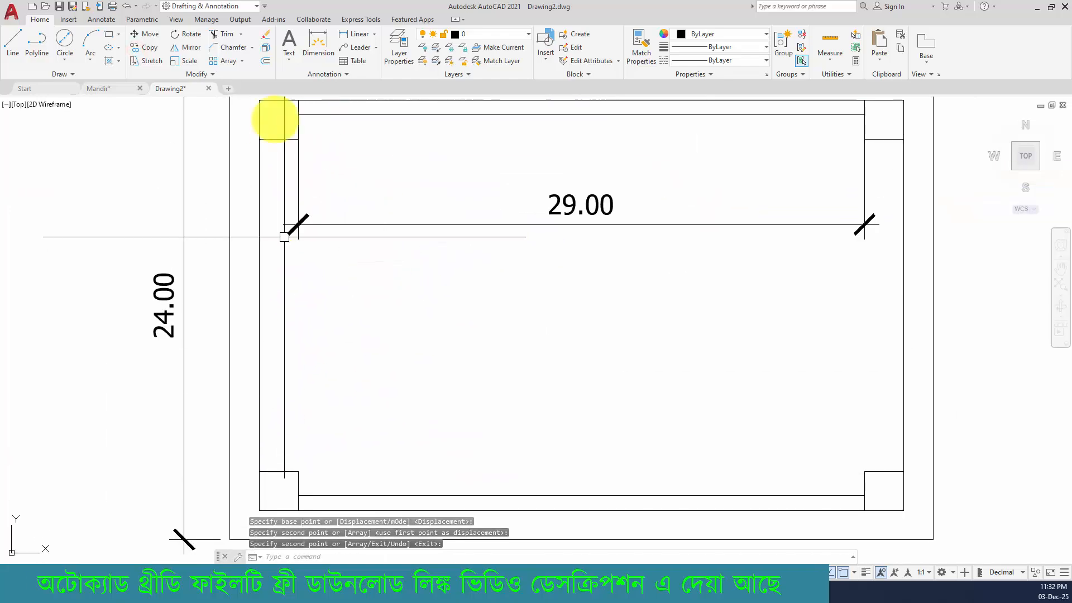
# Add a vertical linear dimension between the facing sides of the two left squares, placed to their right.
pyautogui.click(318, 42)
pyautogui.click(296, 473)
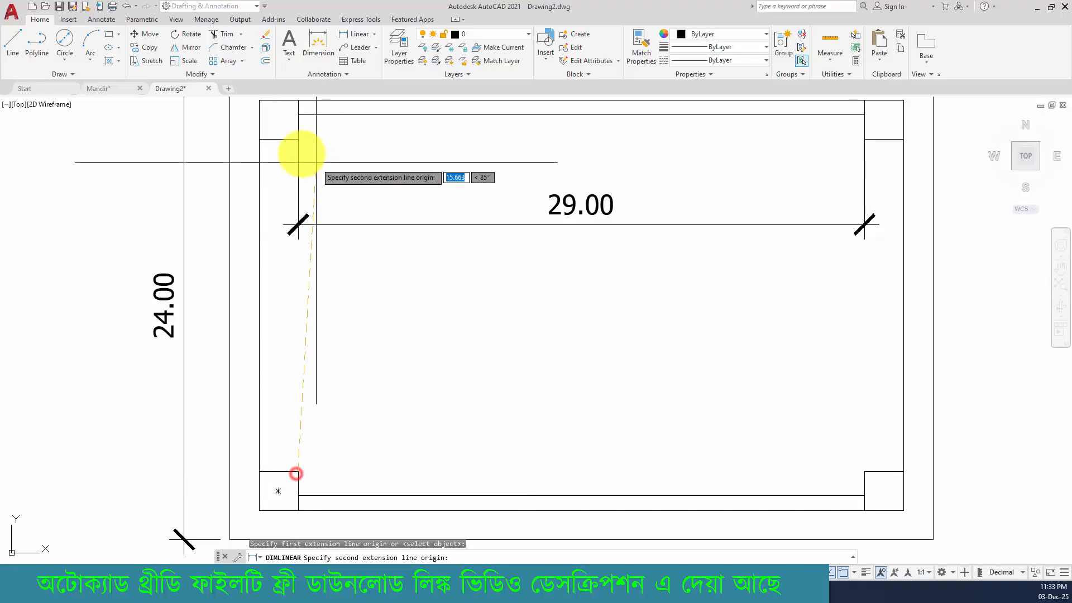
pyautogui.click(296, 140)
pyautogui.click(392, 156)
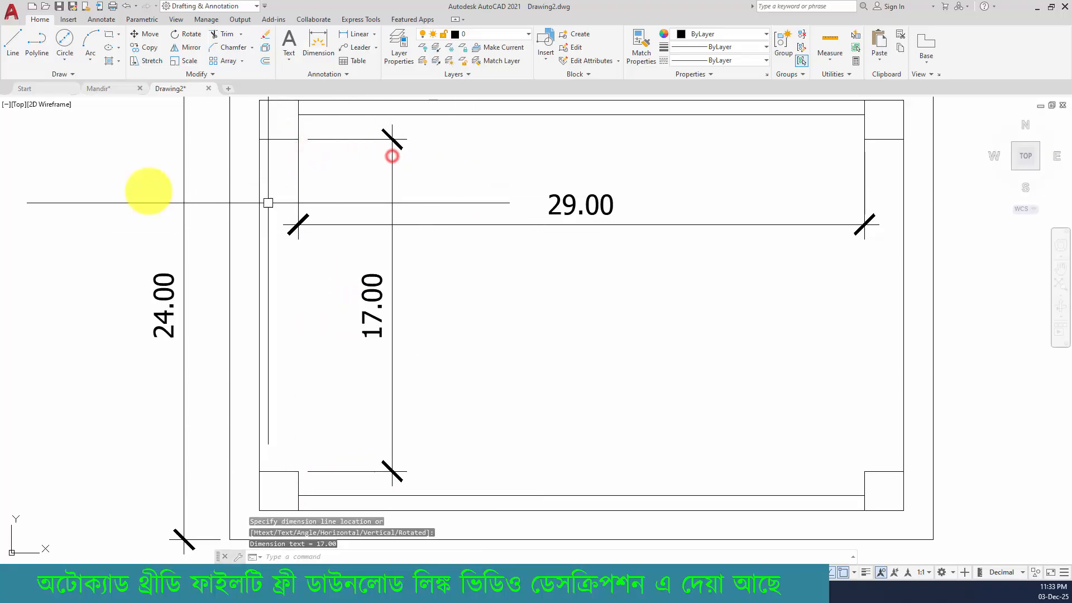
# Draw a 0.75 by 17 rectangle upward from the upper-left corner of the lower-left square.
pyautogui.click(109, 35)
pyautogui.click(260, 473)
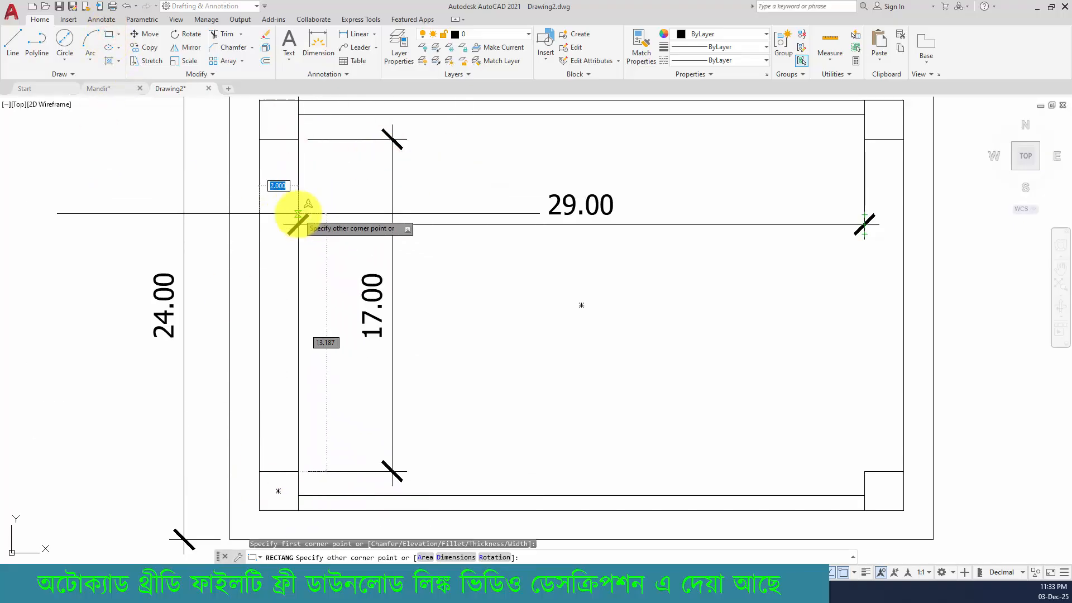
pyautogui.write('.75,1')
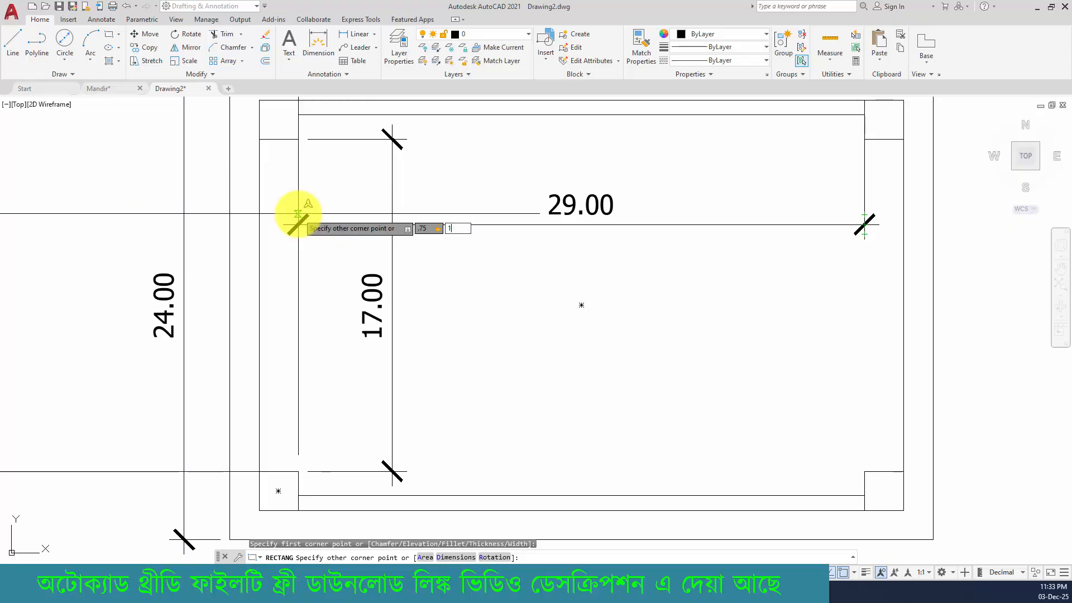
pyautogui.write('7')
pyautogui.press('Return')
# Delete the two dimensions inside the plan and the inner offset rectangle.
pyautogui.click(430, 223)
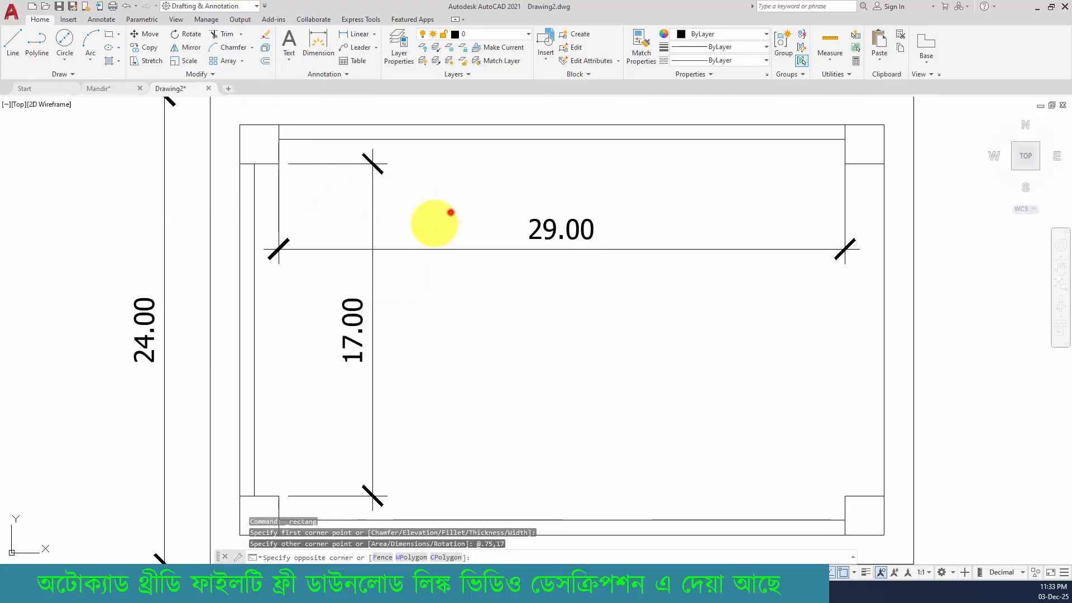
pyautogui.click(326, 301)
pyautogui.press('Delete')
pyautogui.click(884, 270)
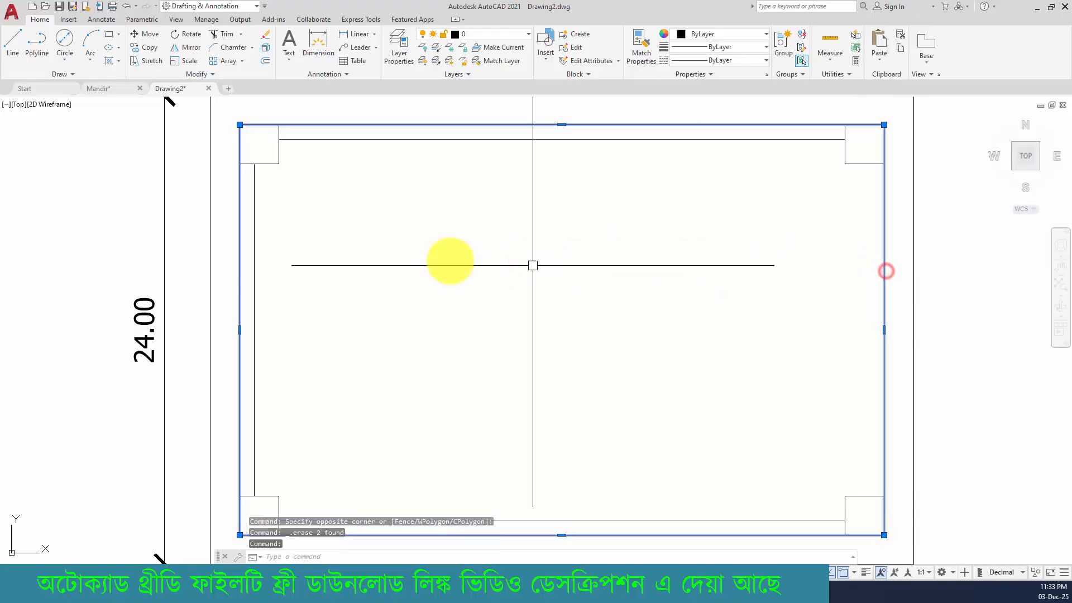
pyautogui.press('Delete')
# Copy the 0.75 by 17 strip to the opposite side, aligned with the outer faces of the right-hand squares.
pyautogui.click(254, 240)
pyautogui.click(144, 46)
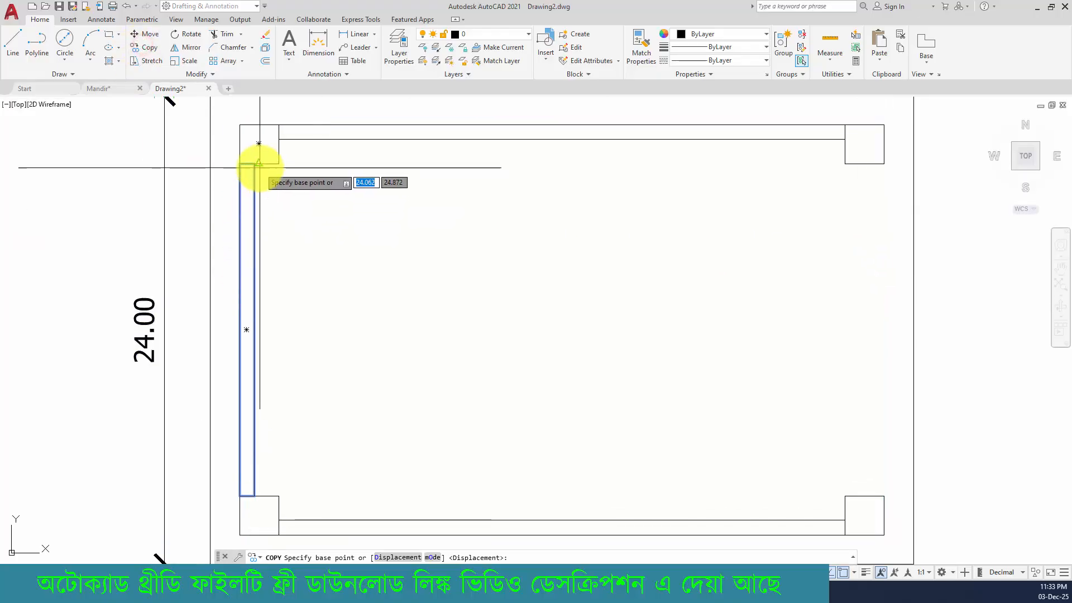
pyautogui.click(254, 164)
pyautogui.click(884, 164)
pyautogui.press('Return')
pyautogui.scroll(-2, 892, 204)
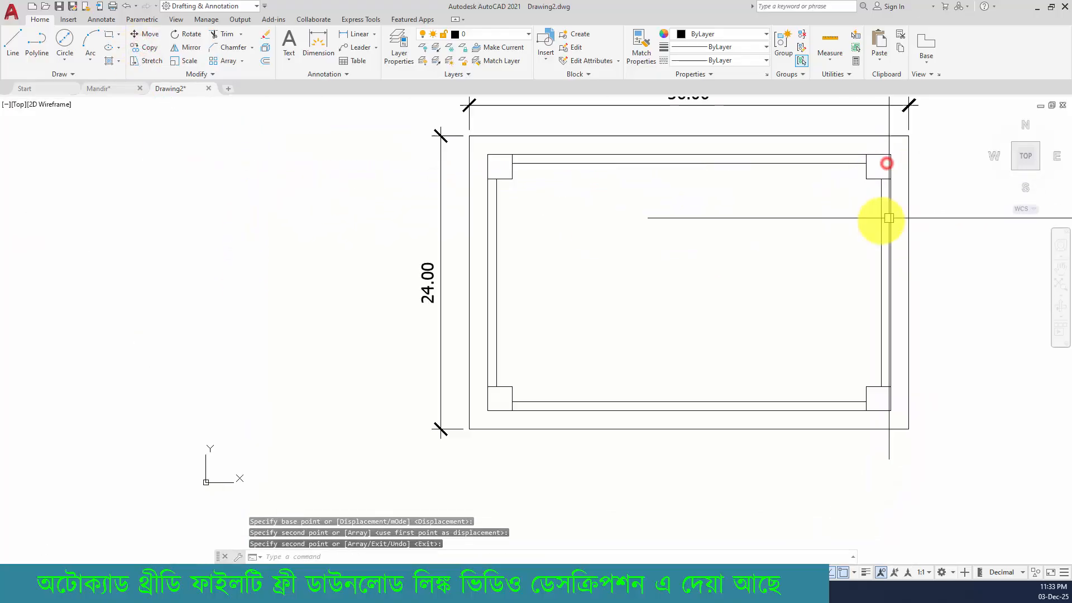
# Load the HIDDEN2 linetype from acad.lin into the drawing.
pyautogui.moveTo(871, 219); pyautogui.dragTo(622, 223, button='middle')
pyautogui.moveTo(391, 193); pyautogui.dragTo(467, 244, button='middle')
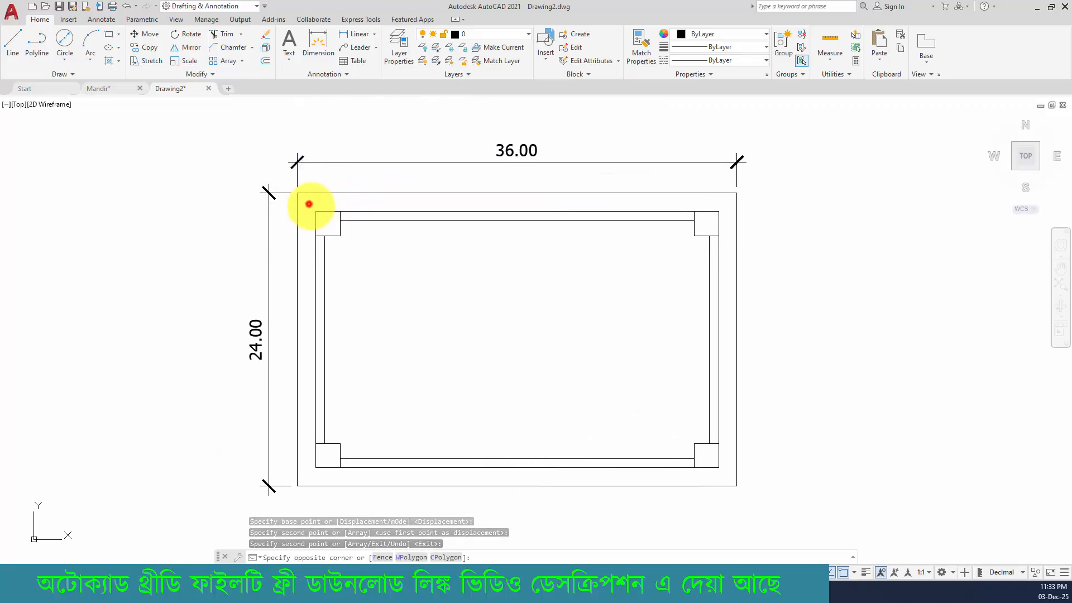
pyautogui.click(728, 481)
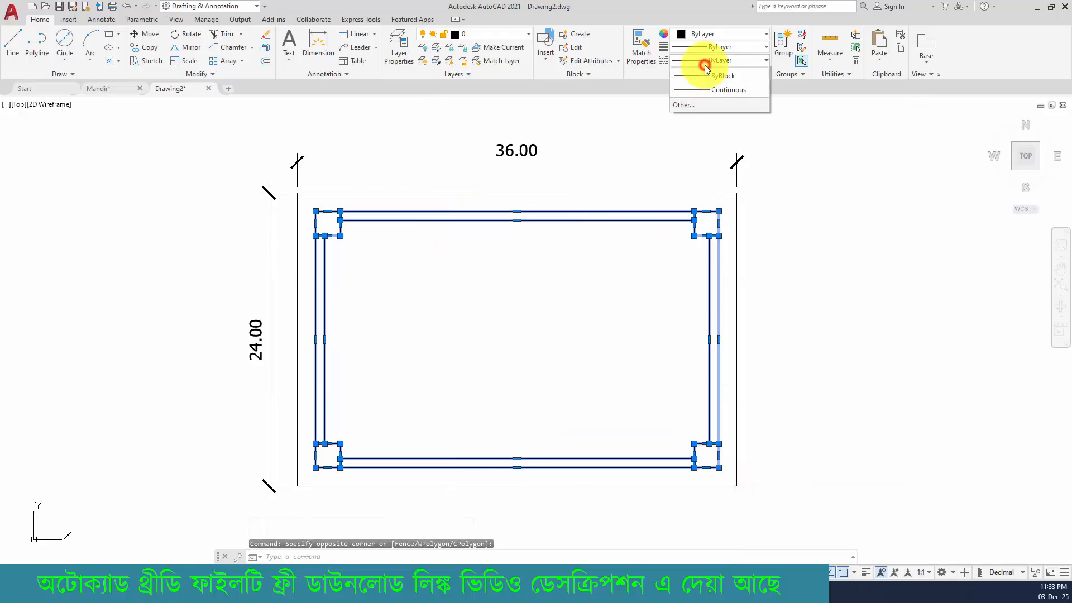
pyautogui.click(692, 107)
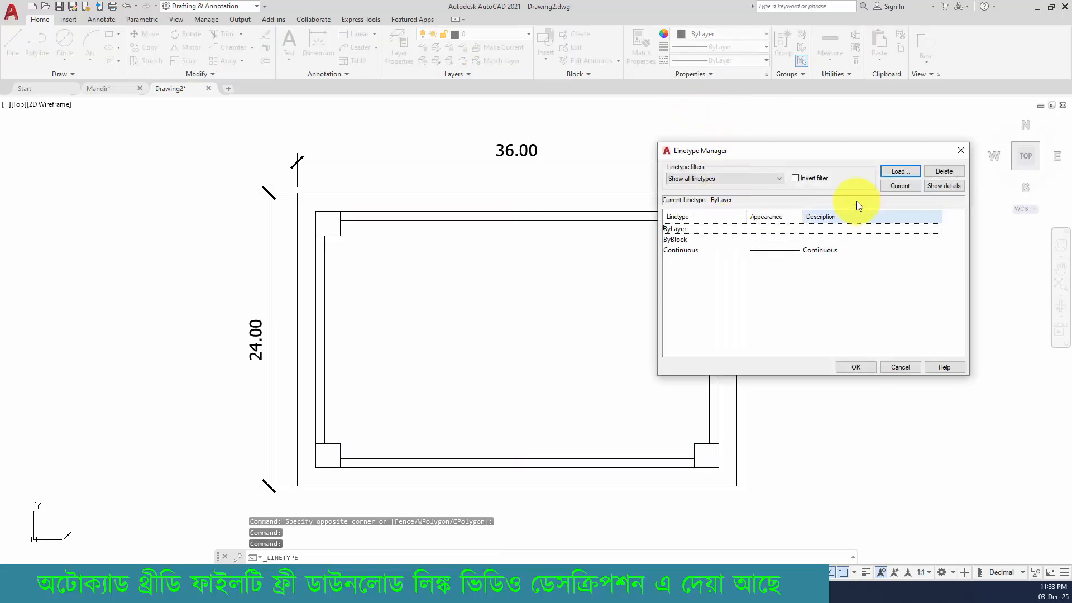
pyautogui.click(900, 171)
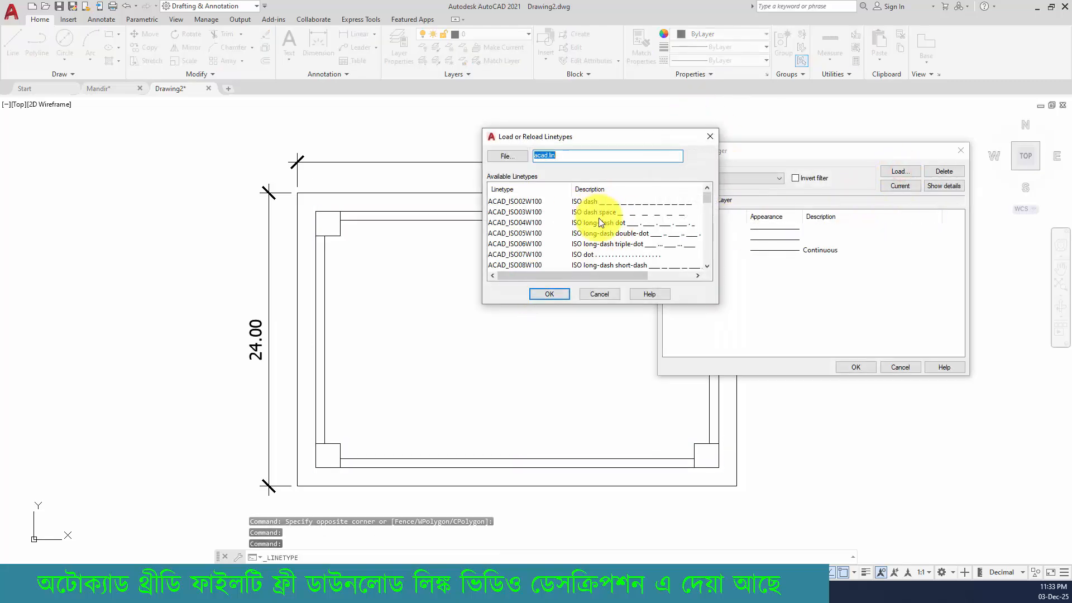
pyautogui.scroll(-5, 612, 234)
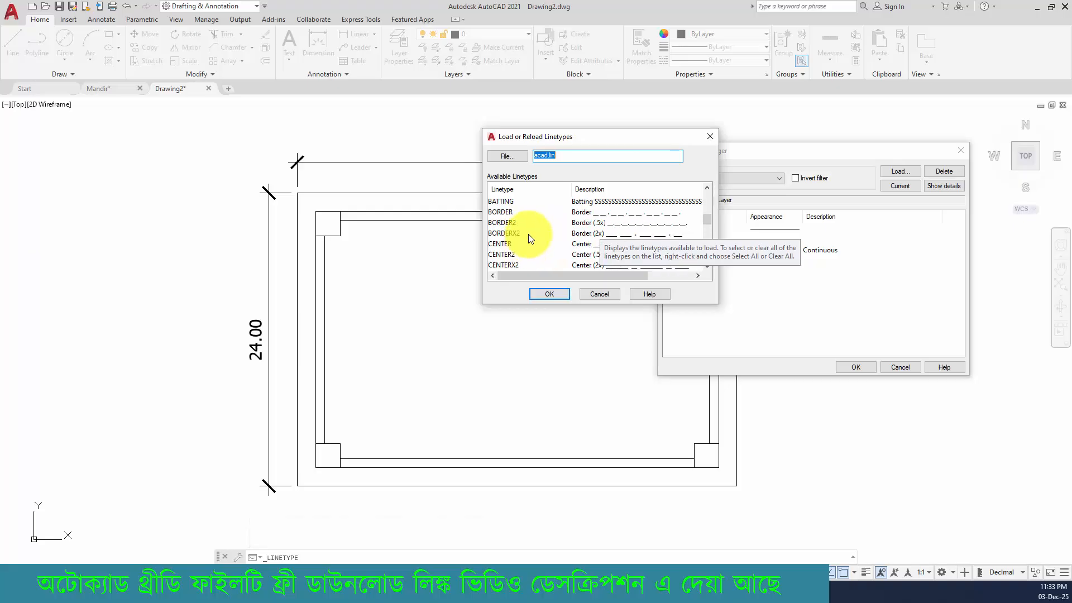
pyautogui.scroll(-5, 521, 225)
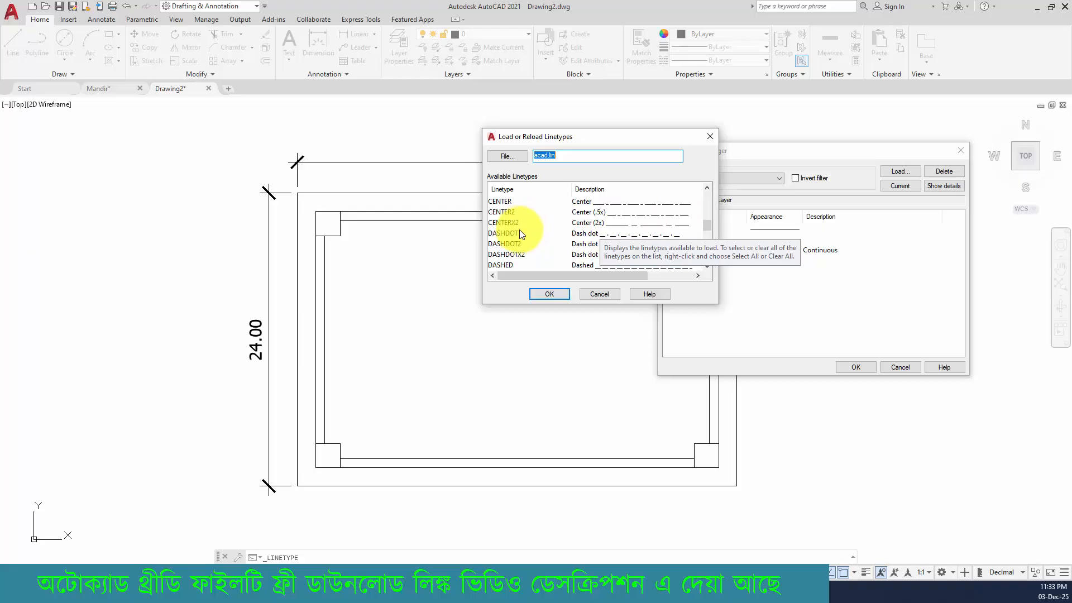
pyautogui.click(513, 234)
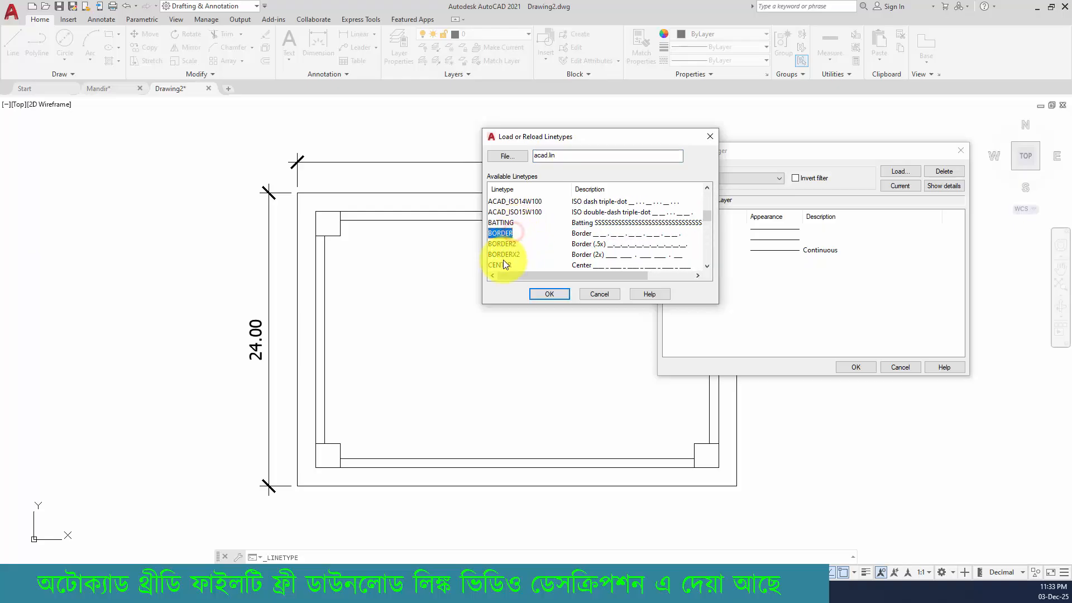
pyautogui.scroll(-4, 506, 253)
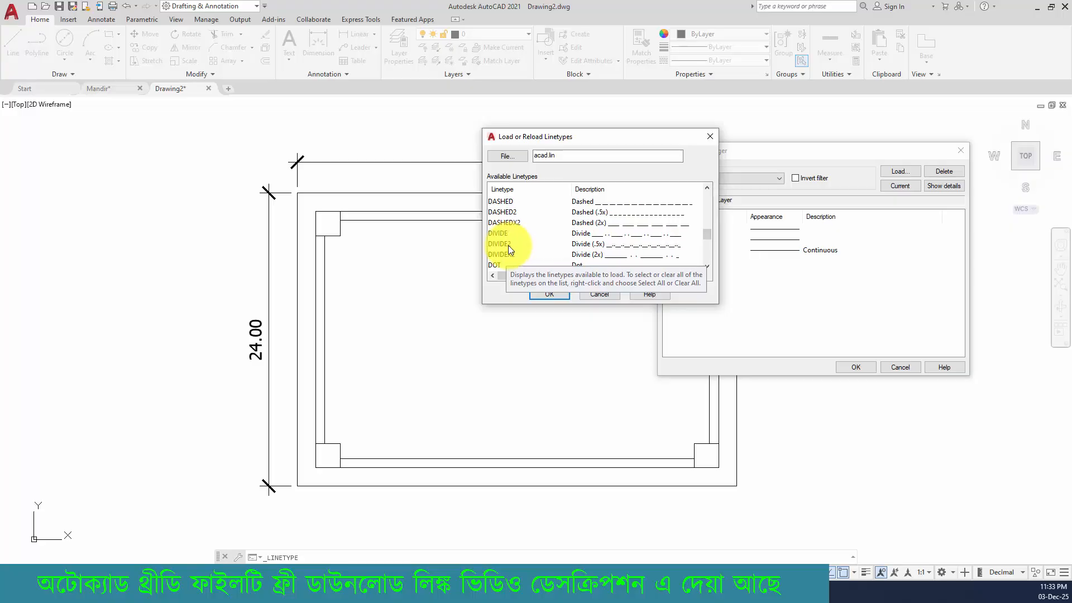
pyautogui.scroll(-5, 508, 246)
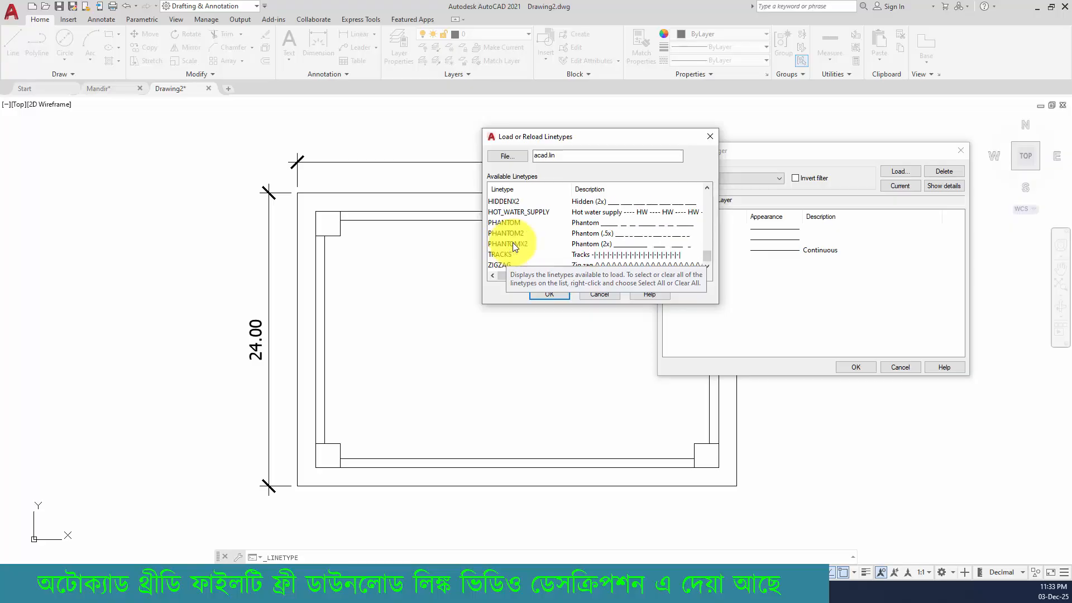
pyautogui.scroll(1, 513, 243)
pyautogui.click(508, 232)
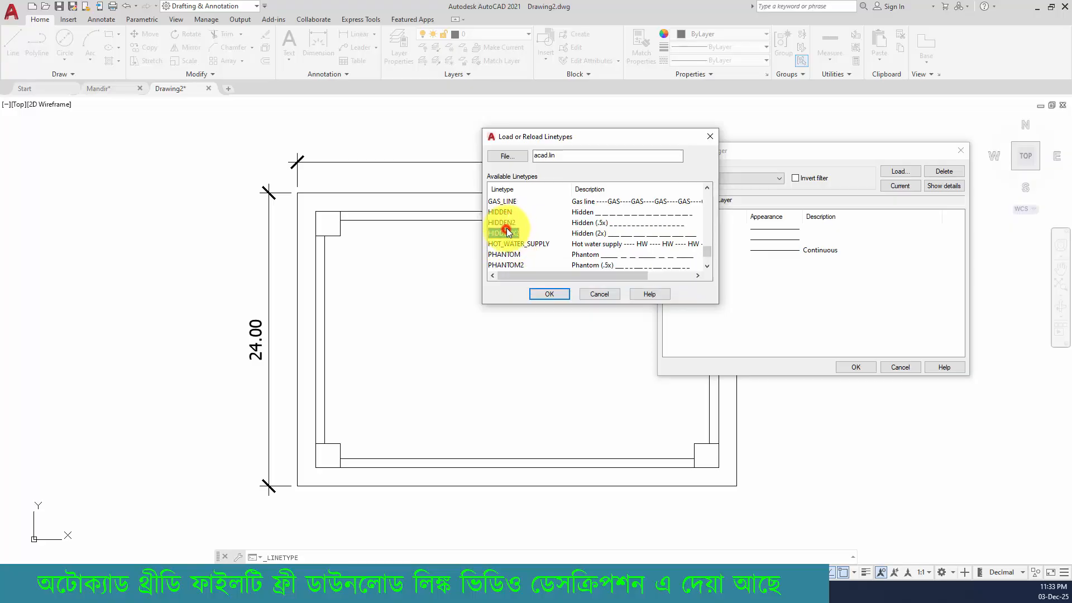
pyautogui.click(506, 223)
pyautogui.doubleClick(504, 223)
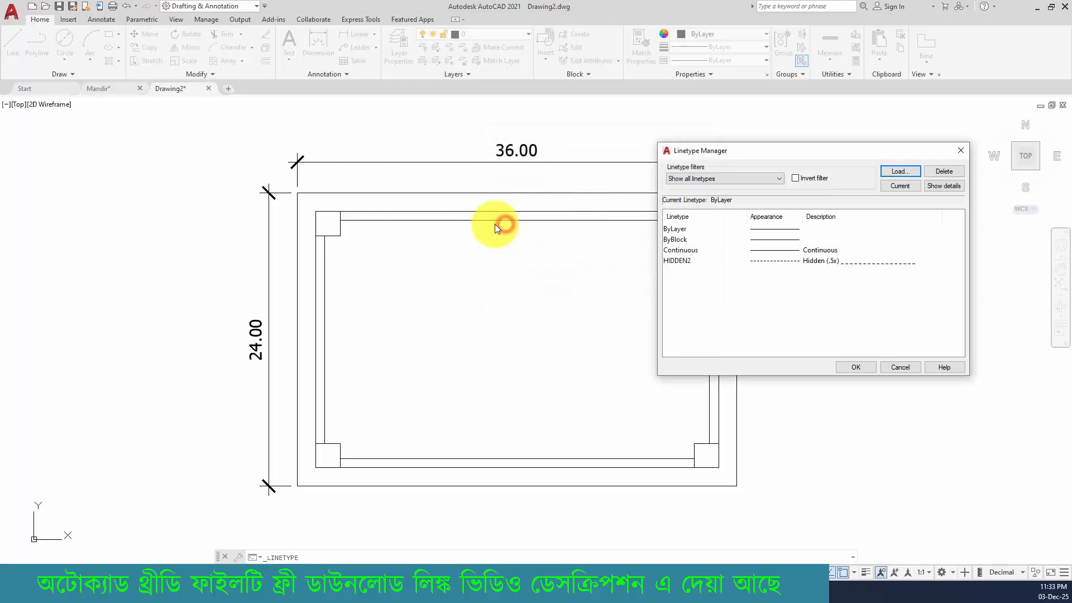
pyautogui.click(854, 368)
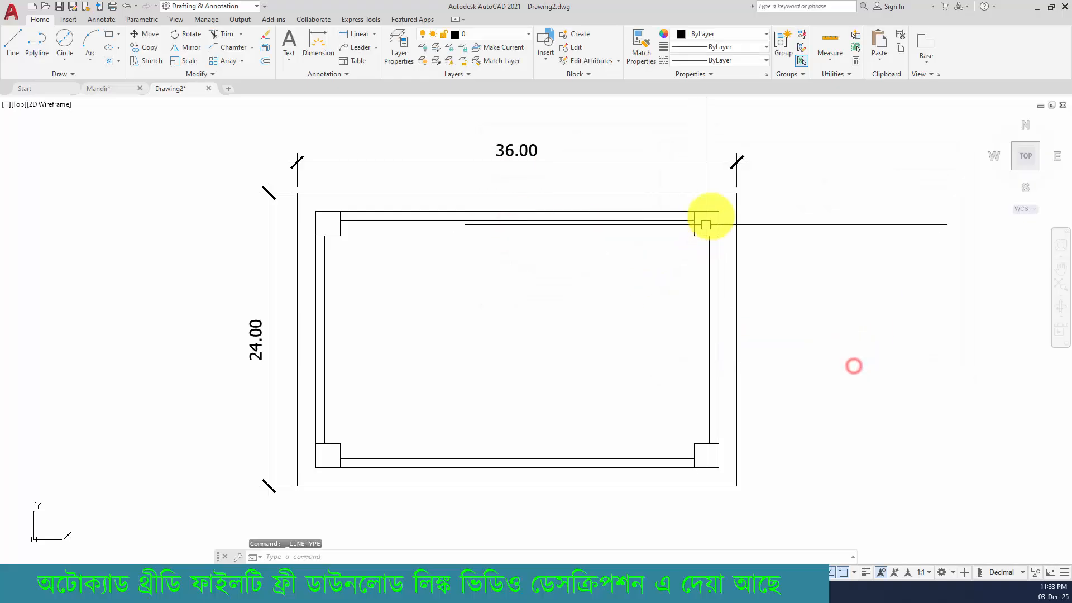
# Assign the HIDDEN2 linetype to all four corner squares and the four strips between them.
pyautogui.click(724, 204)
pyautogui.click(317, 472)
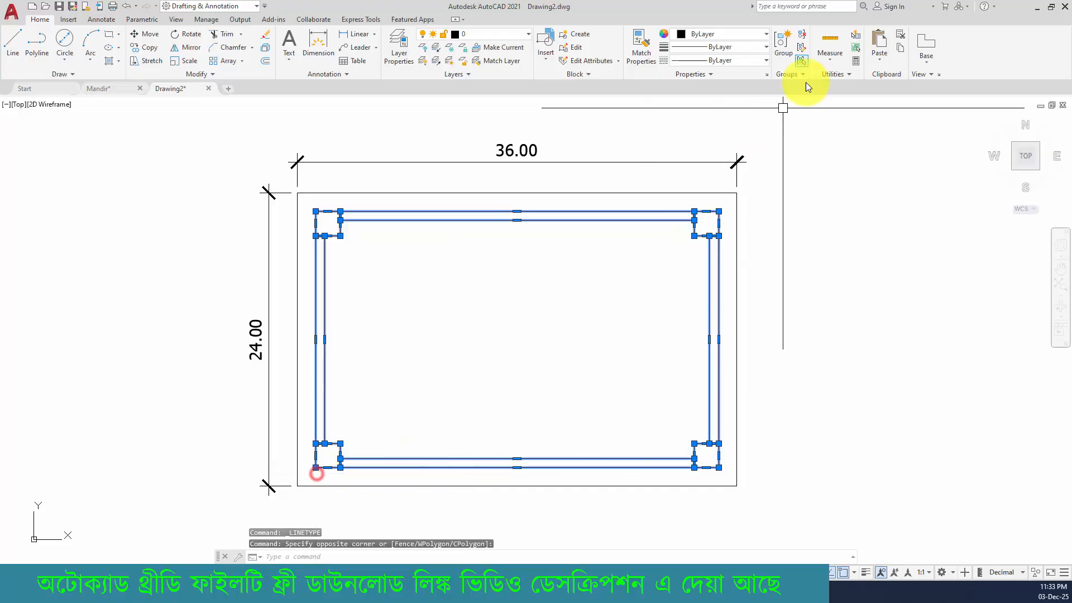
pyautogui.click(740, 61)
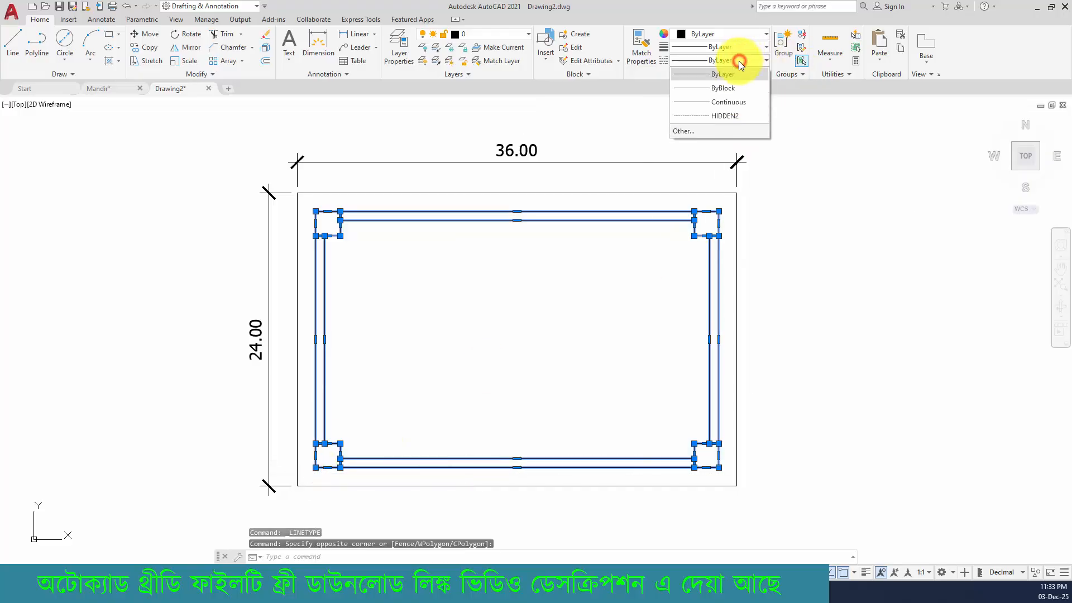
pyautogui.click(718, 115)
pyautogui.press('Escape')
pyautogui.press('Escape')
pyautogui.scroll(3, 335, 224)
pyautogui.scroll(-5, 343, 233)
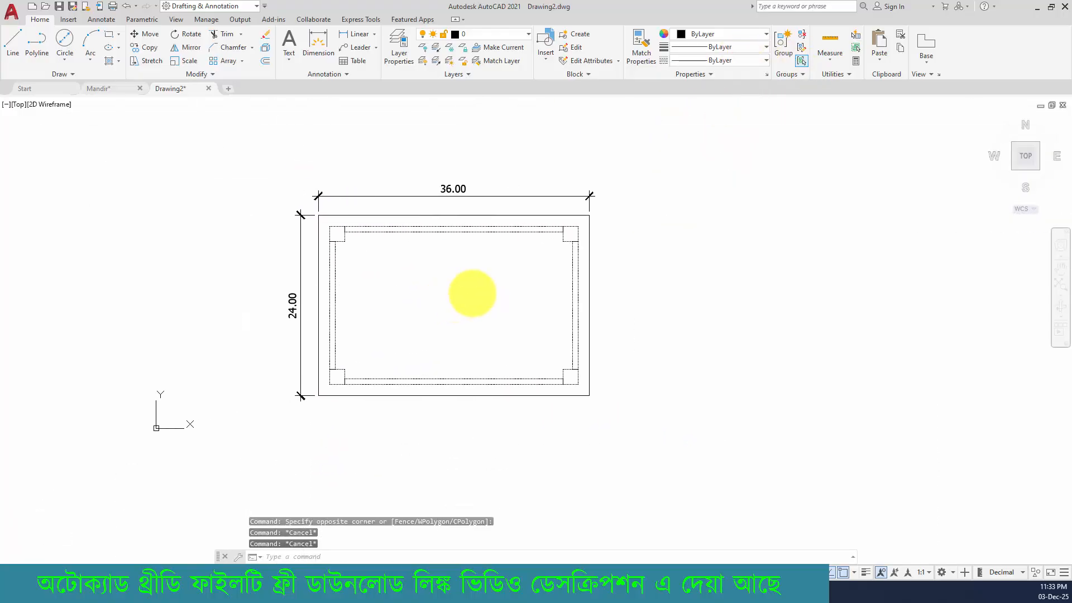
# Draw two vertical lines with Ortho on, straight down from the outer rectangle's two lower corners.
pyautogui.scroll(-1, 492, 262)
pyautogui.moveTo(389, 265)
pyautogui.mouseDown(button='middle')
pyautogui.moveTo(409, 217)
pyautogui.moveTo(388, 215)
pyautogui.mouseUp(button='middle')
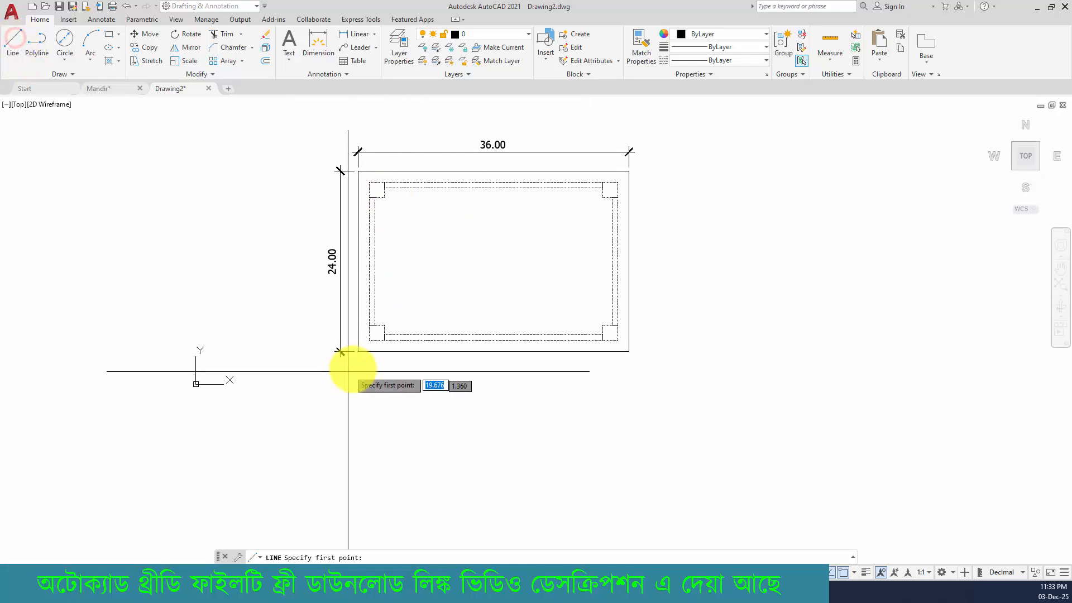
pyautogui.click(358, 351)
pyautogui.scroll(3, 392, 307)
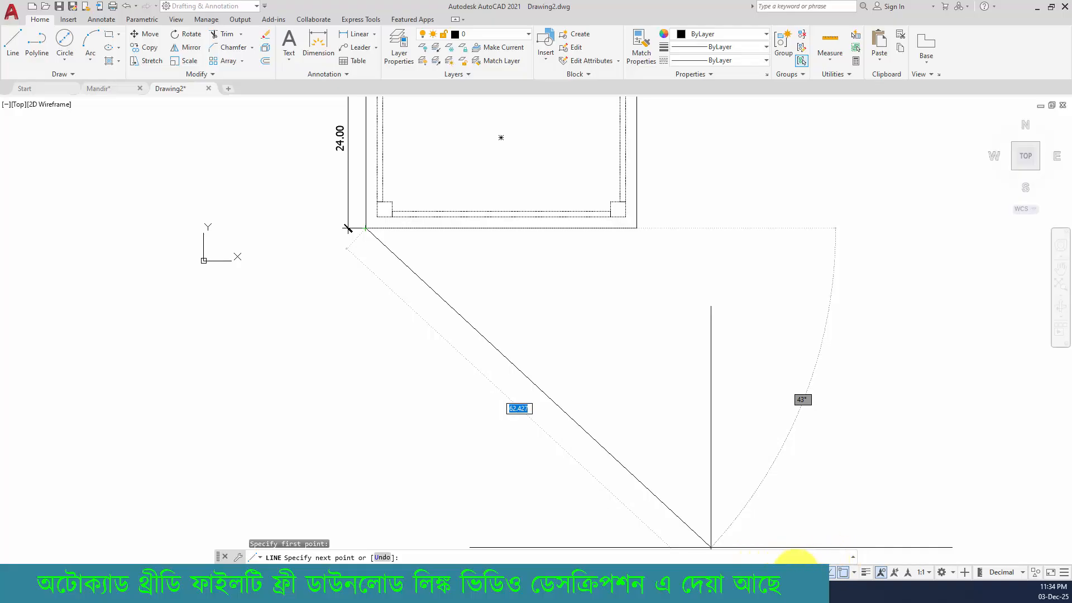
pyautogui.click(360, 466)
pyautogui.press('Return')
pyautogui.press('Return')
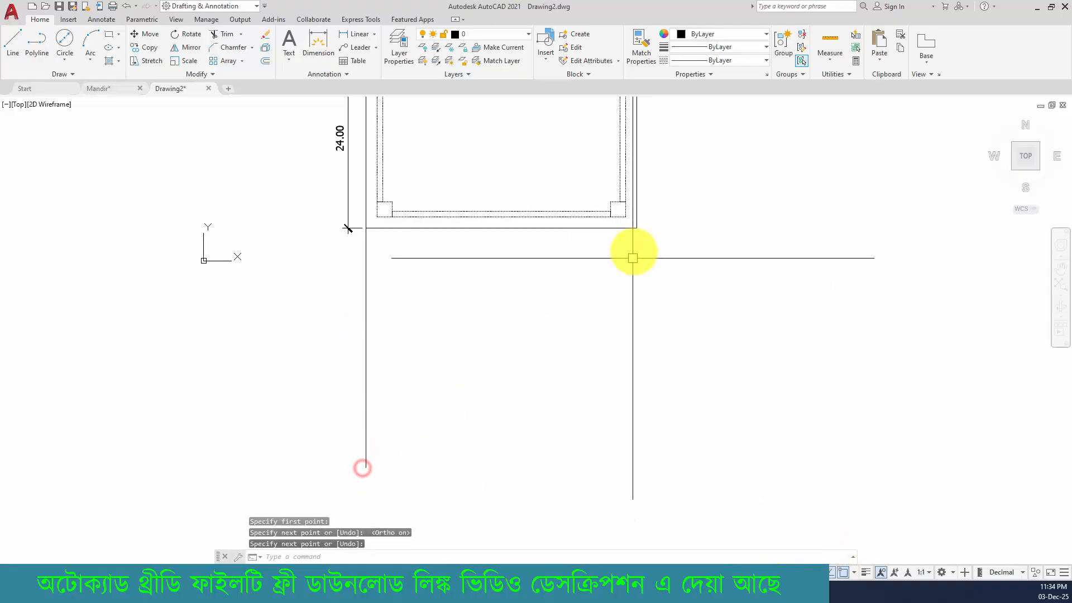
pyautogui.click(636, 229)
pyautogui.click(637, 483)
pyautogui.press('Return')
# Draw a horizontal line a little below the plan, crossing and extending past both vertical lines.
pyautogui.press('Return')
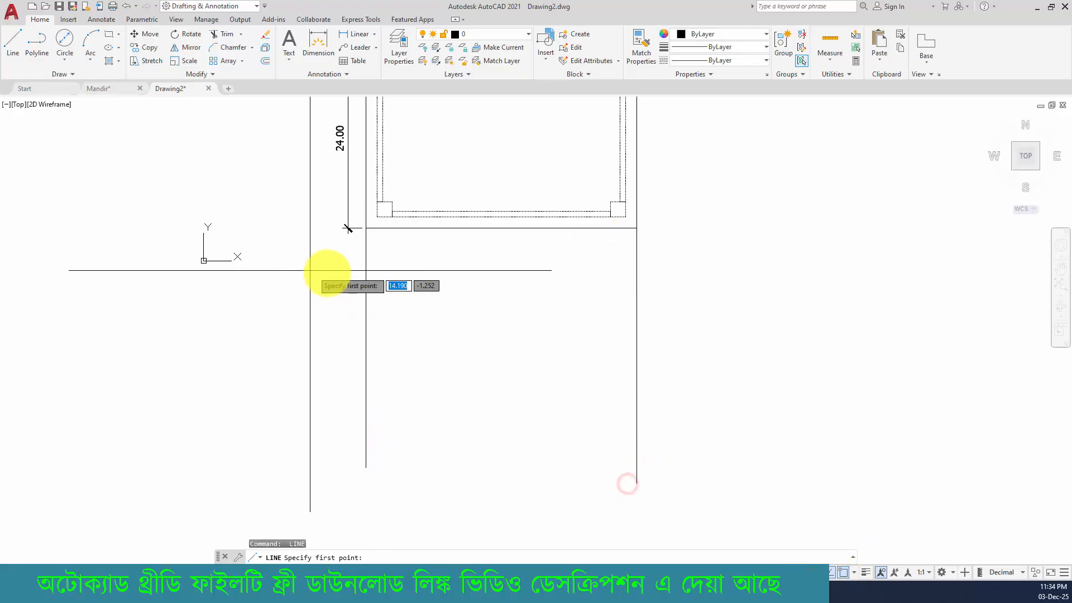
pyautogui.click(327, 276)
pyautogui.click(766, 302)
pyautogui.press('Escape')
# Offset the horizontal line below the plan by 30 downward.
pyautogui.moveTo(626, 265); pyautogui.dragTo(617, 302, button='middle')
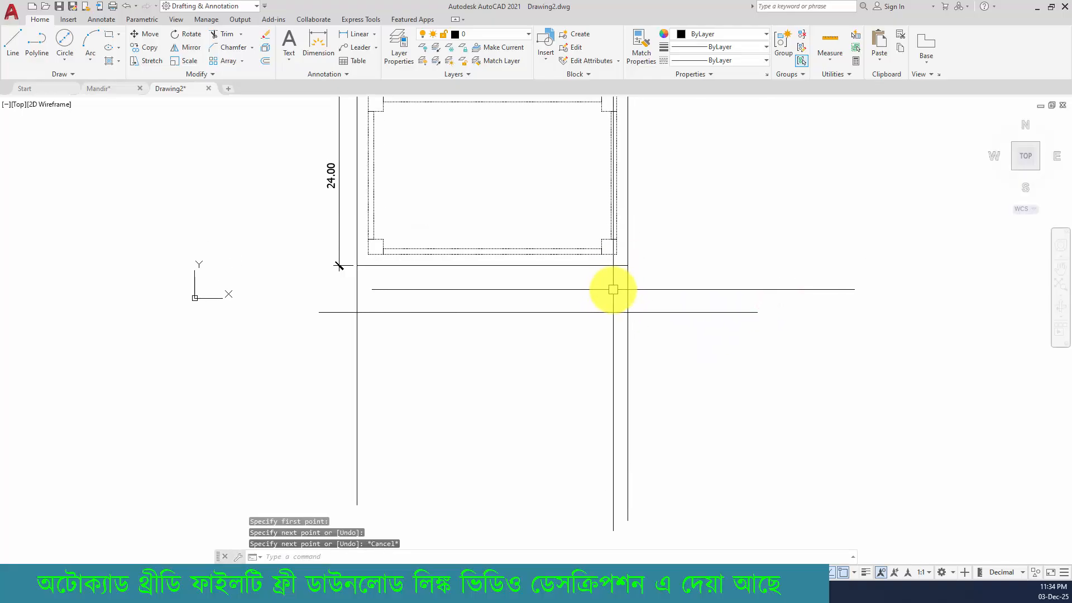
pyautogui.press('Return')
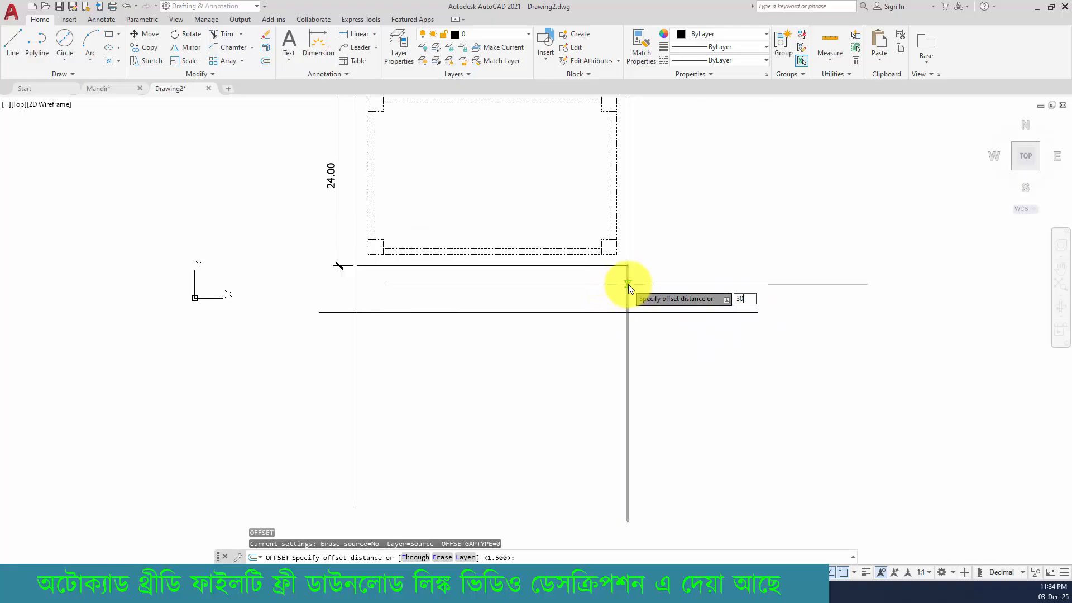
pyautogui.write('30')
pyautogui.press('Return')
pyautogui.click(567, 312)
pyautogui.click(549, 372)
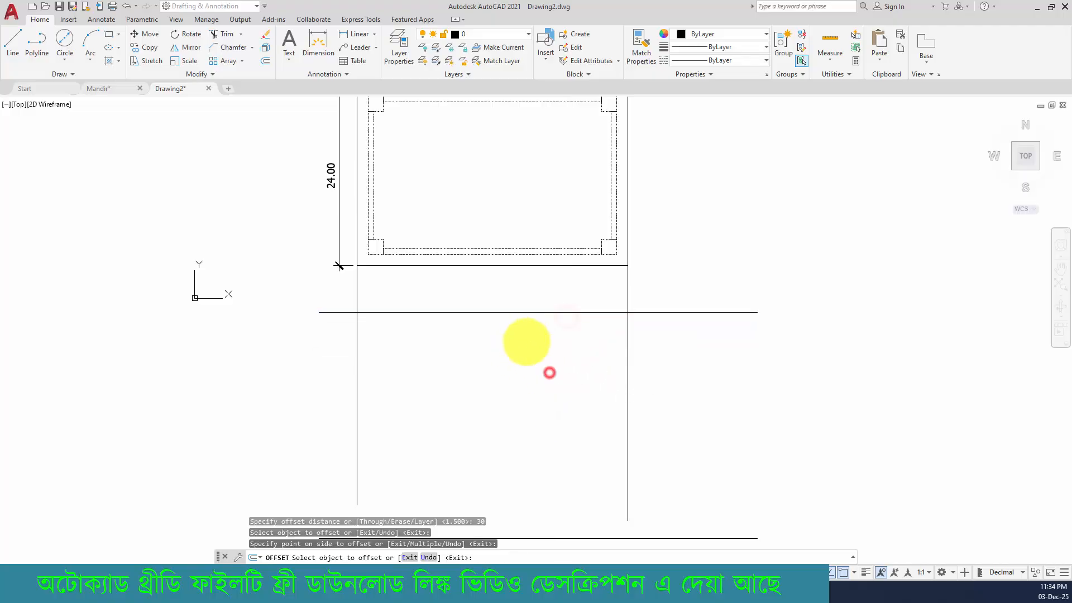
pyautogui.press('Return')
# Extend both vertical lines down to the lower horizontal line.
pyautogui.scroll(-2, 522, 330)
pyautogui.scroll(1, 516, 343)
pyautogui.press('Return')
pyautogui.click(518, 342)
pyautogui.click(667, 340)
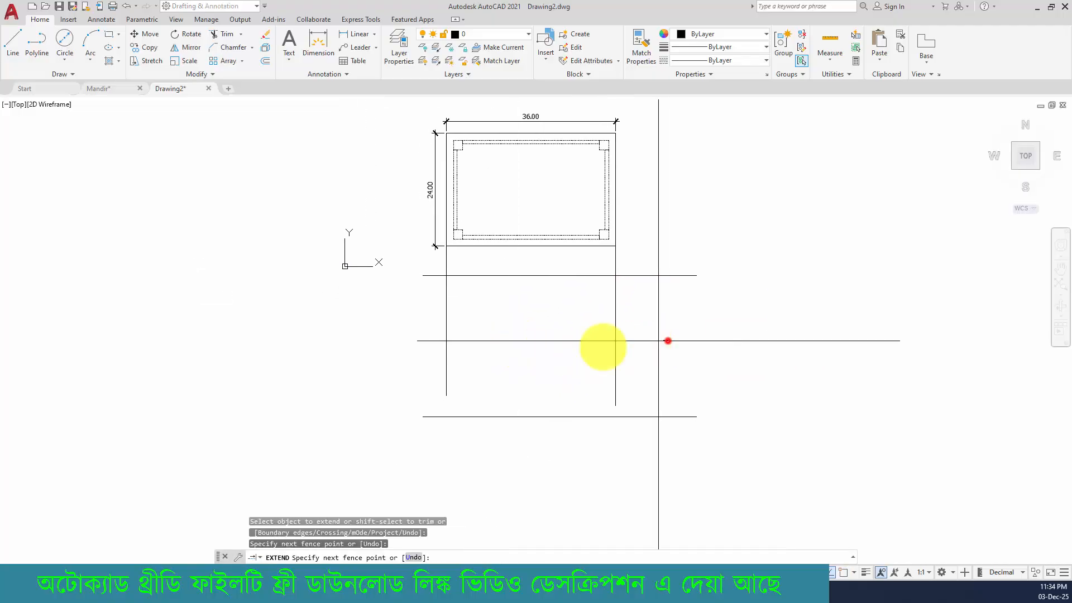
pyautogui.click(364, 357)
pyautogui.click(718, 359)
pyautogui.press('Return')
pyautogui.moveTo(585, 352); pyautogui.dragTo(586, 366, button='middle')
pyautogui.press('Escape')
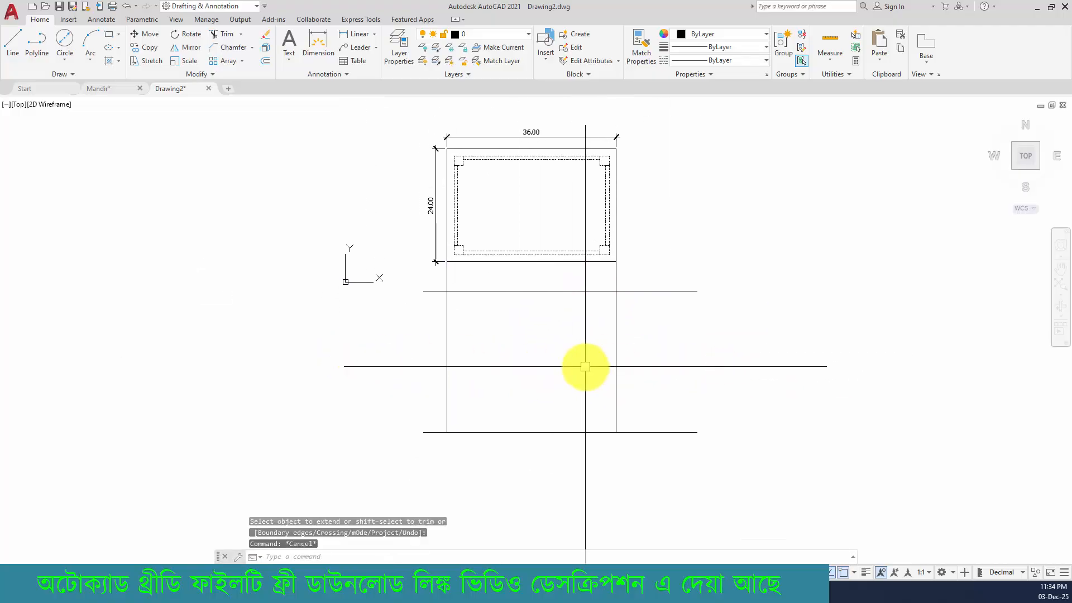
# Chamfer the upper horizontal construction line with both vertical lines at zero distance, forming the elevation outline's two upper corners.
pyautogui.click(223, 47)
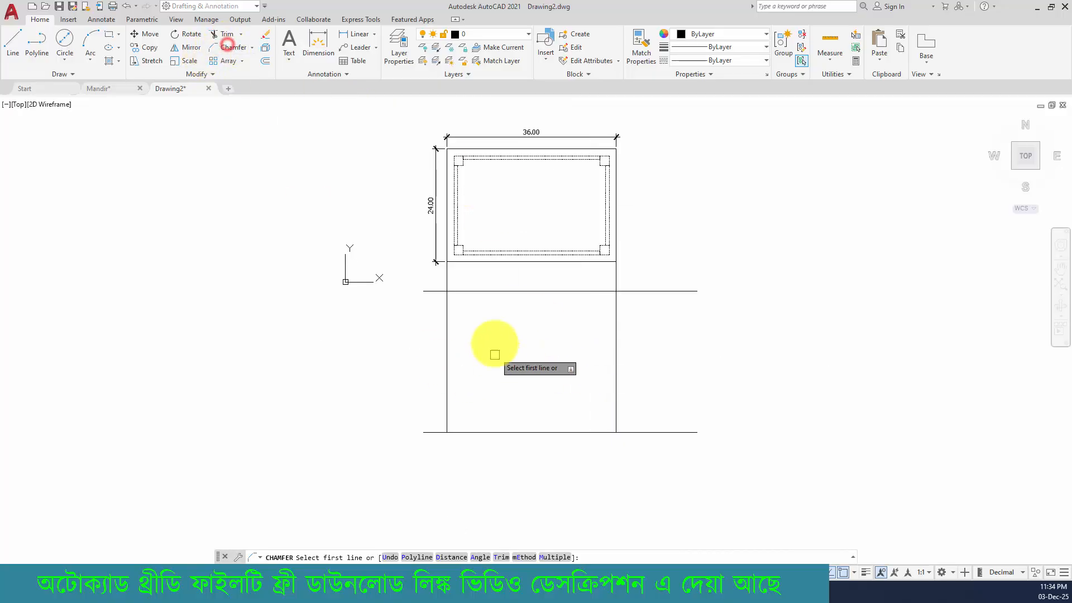
pyautogui.click(447, 310)
pyautogui.click(485, 290)
pyautogui.press('Return')
pyautogui.click(602, 291)
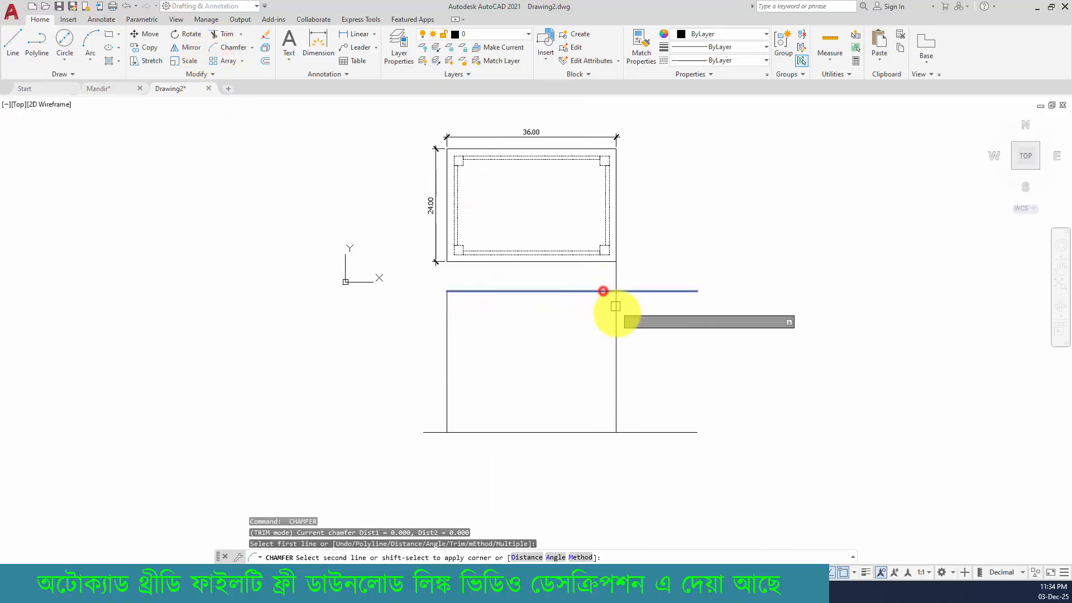
pyautogui.click(616, 315)
# Chamfer the lower horizontal line with both vertical lines at zero distance, closing the outline's two lower corners.
pyautogui.press('Return')
pyautogui.click(480, 433)
pyautogui.click(448, 402)
pyautogui.press('Return')
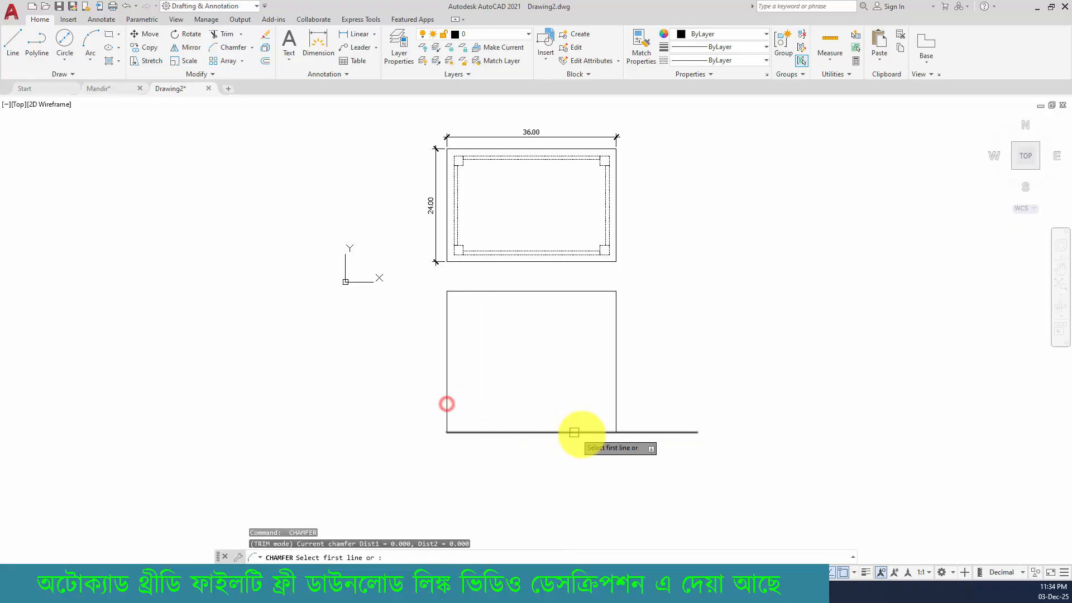
pyautogui.click(598, 432)
pyautogui.press('Escape')
pyautogui.press('Escape')
pyautogui.press('Escape')
# Offset the elevation outline's upper line by 0.75 downward.
pyautogui.scroll(4, 502, 279)
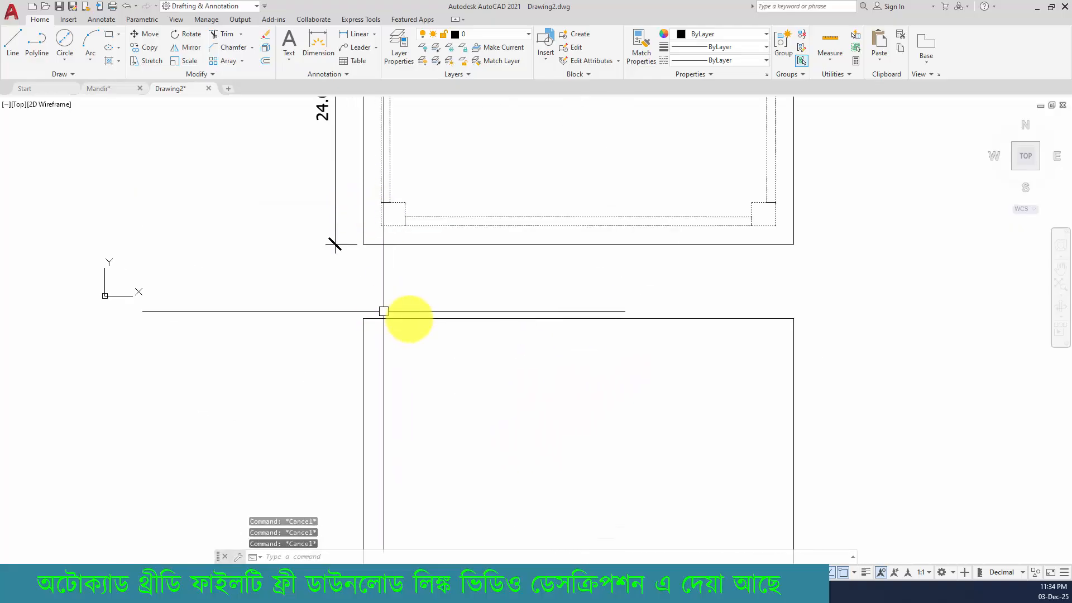
pyautogui.moveTo(535, 314); pyautogui.dragTo(529, 334, button='middle')
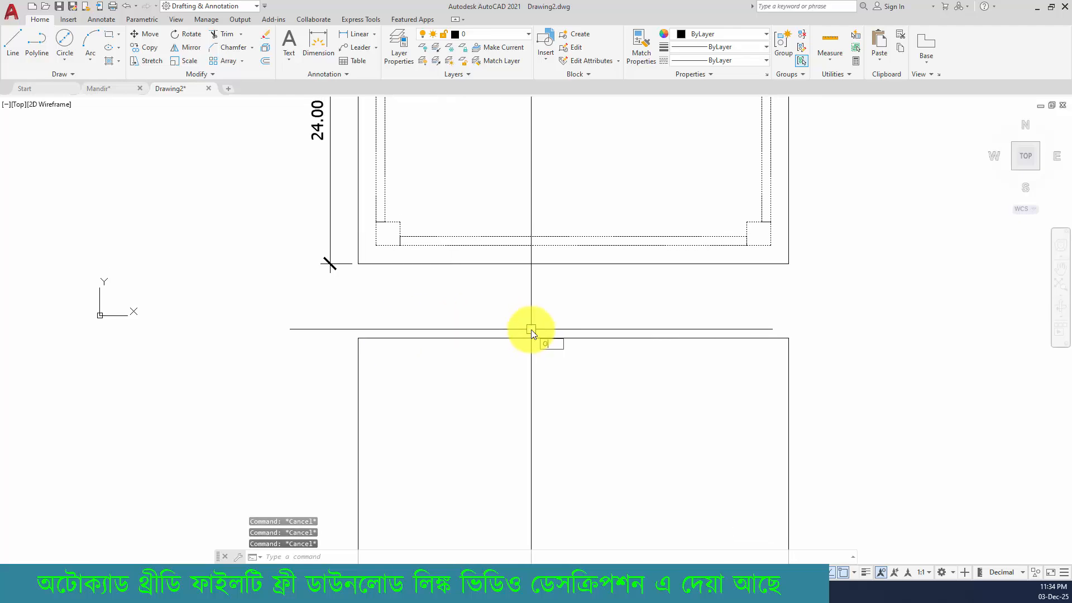
pyautogui.press('Return')
pyautogui.press('Return')
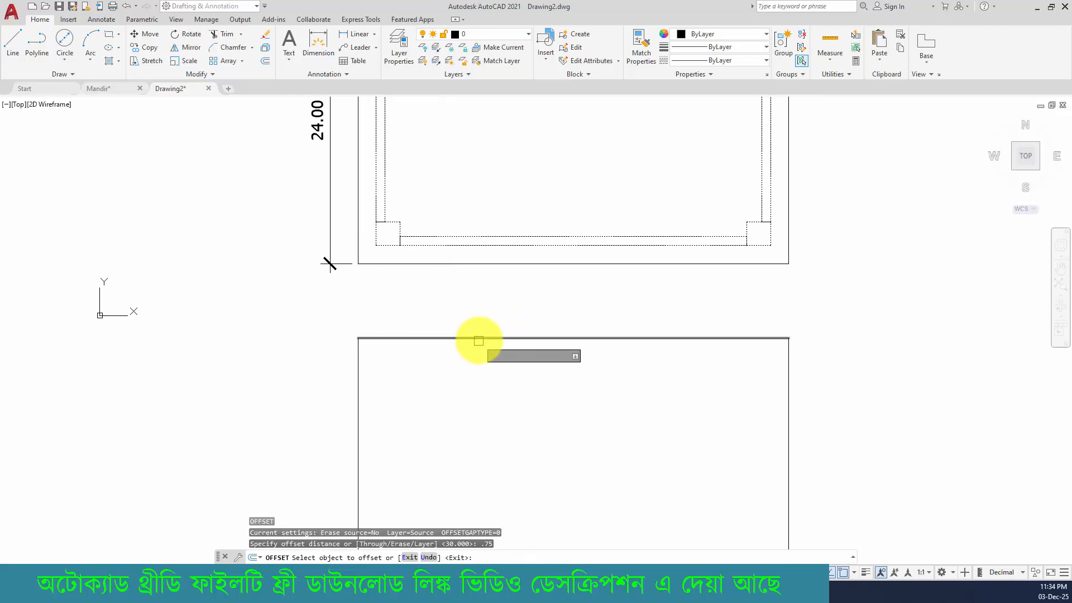
pyautogui.click(478, 339)
pyautogui.click(459, 400)
pyautogui.scroll(2, 385, 329)
pyautogui.press('Return')
# Draw a rectangle over the narrow strip between the outline's upper line and its offset copy.
pyautogui.click(108, 35)
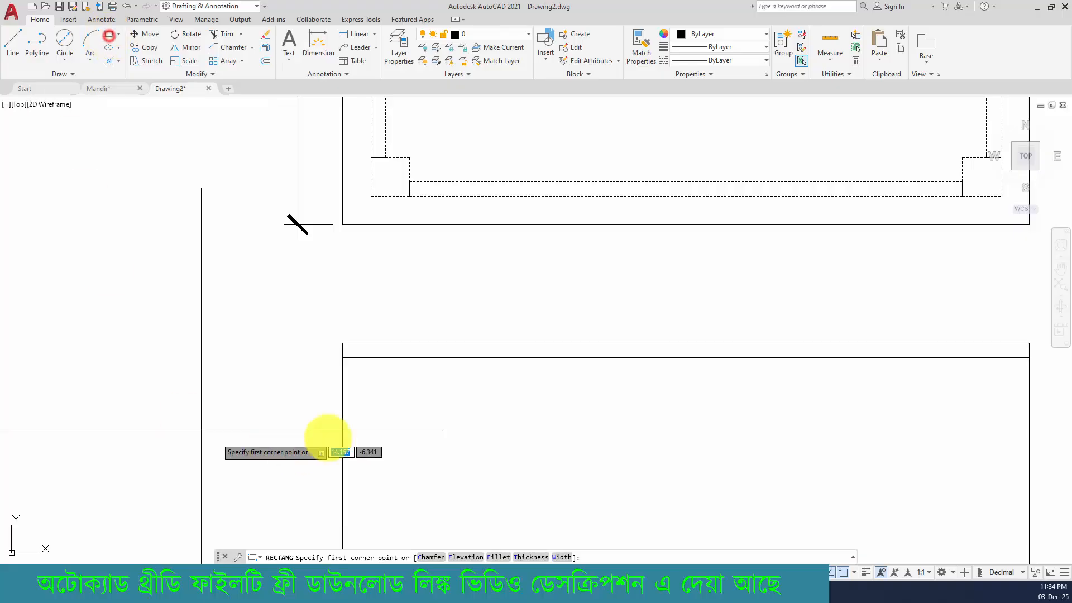
pyautogui.click(342, 359)
pyautogui.moveTo(809, 387); pyautogui.dragTo(452, 419, button='middle')
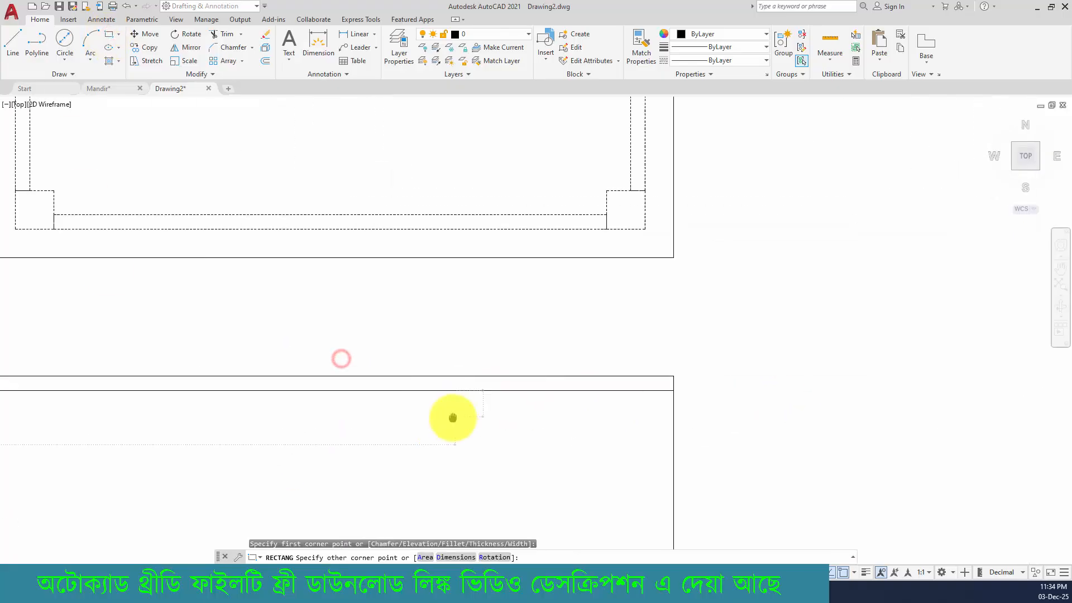
pyautogui.click(669, 377)
# Delete the two original horizontal lines beneath the new strip rectangle.
pyautogui.scroll(-3, 579, 387)
pyautogui.click(229, 383)
pyautogui.click(844, 411)
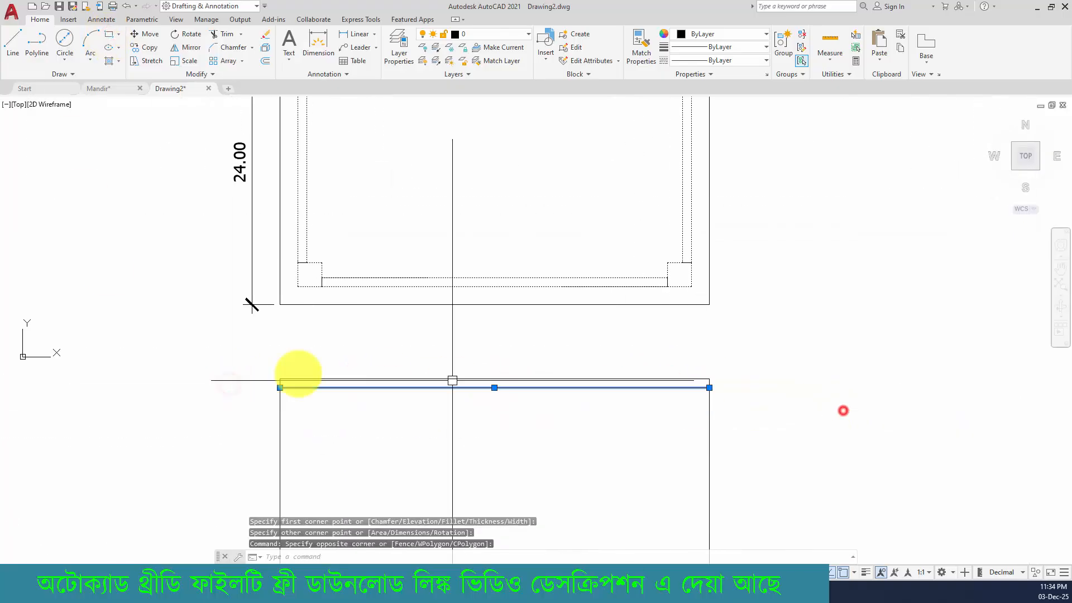
pyautogui.click(218, 369)
pyautogui.click(783, 385)
pyautogui.press('Delete')
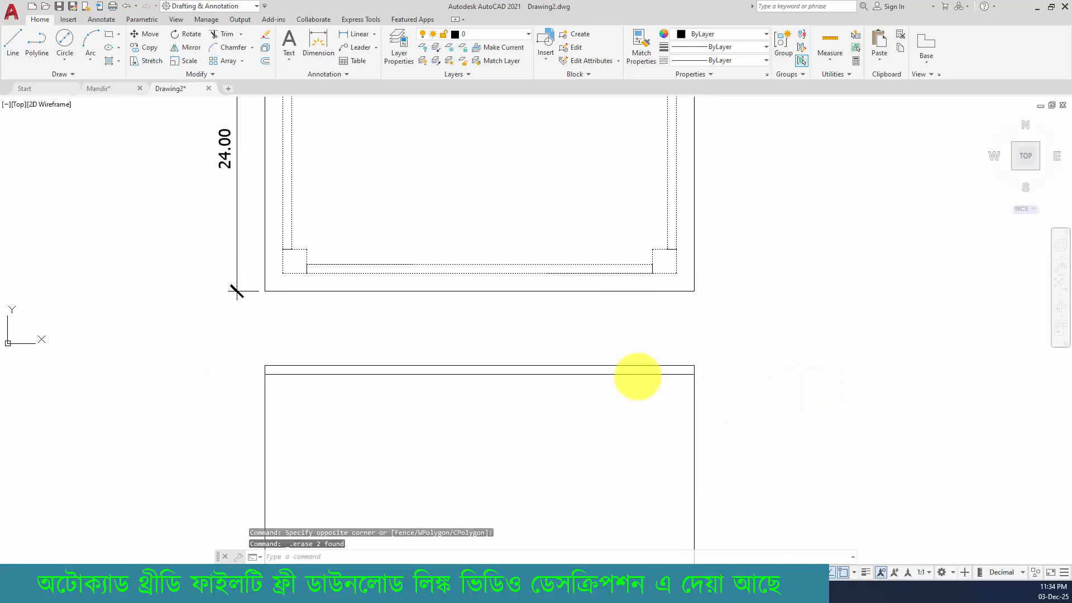
# Copy the plan's two lower corner squares straight down to the underside of the elevation's top strip.
pyautogui.scroll(4, 306, 263)
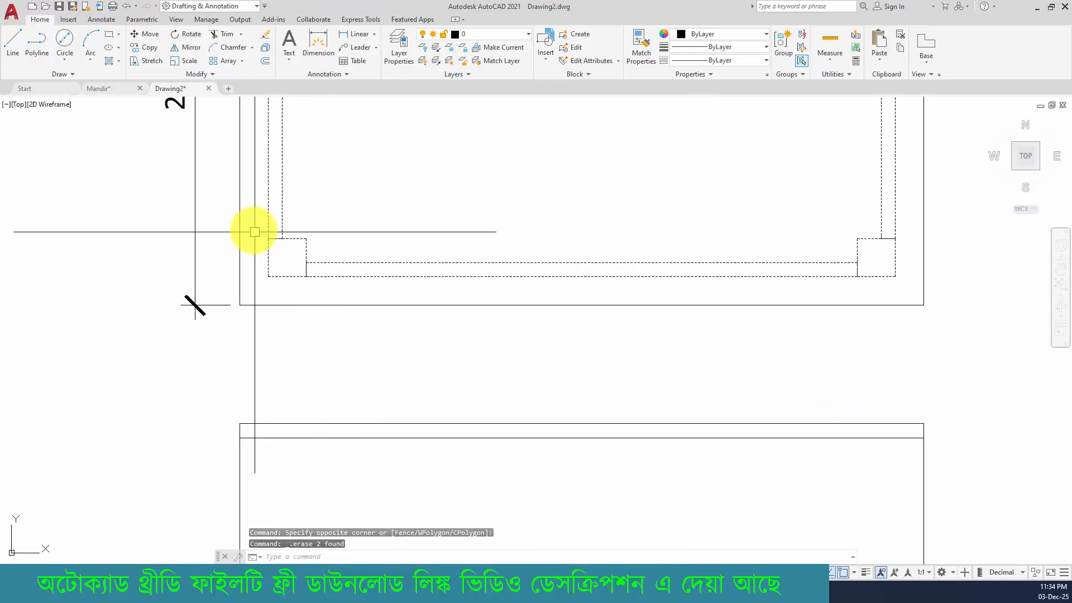
pyautogui.click(253, 227)
pyautogui.click(541, 302)
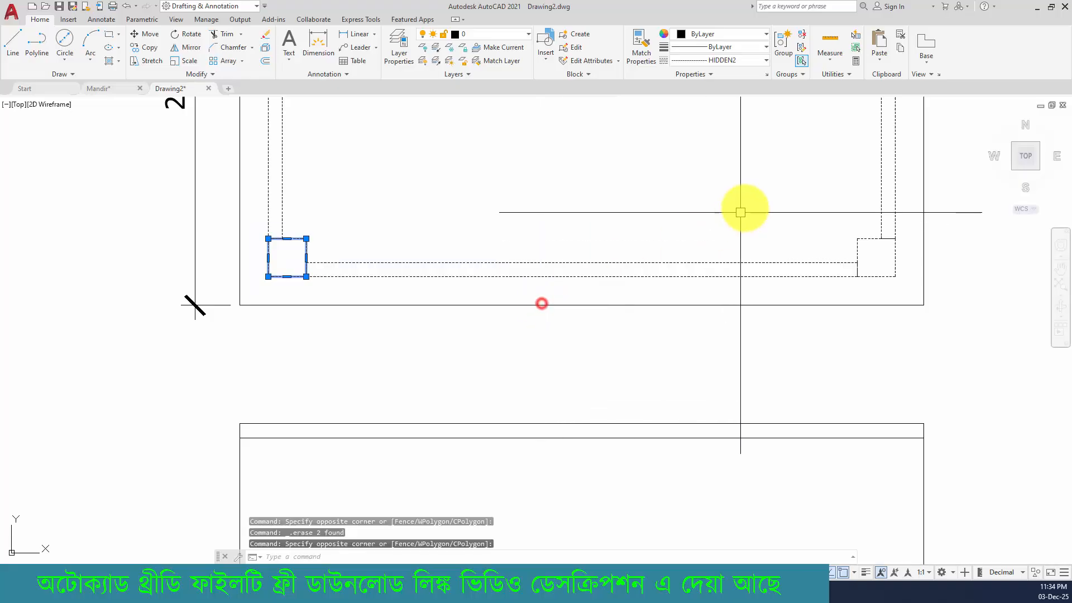
pyautogui.click(746, 206)
pyautogui.click(915, 316)
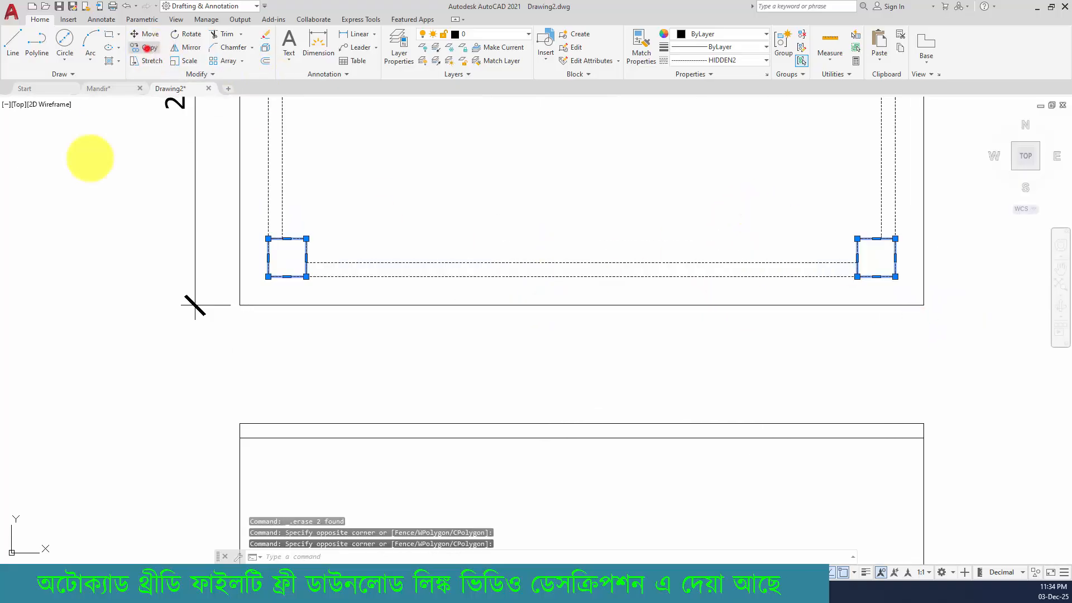
pyautogui.click(146, 48)
pyautogui.click(268, 239)
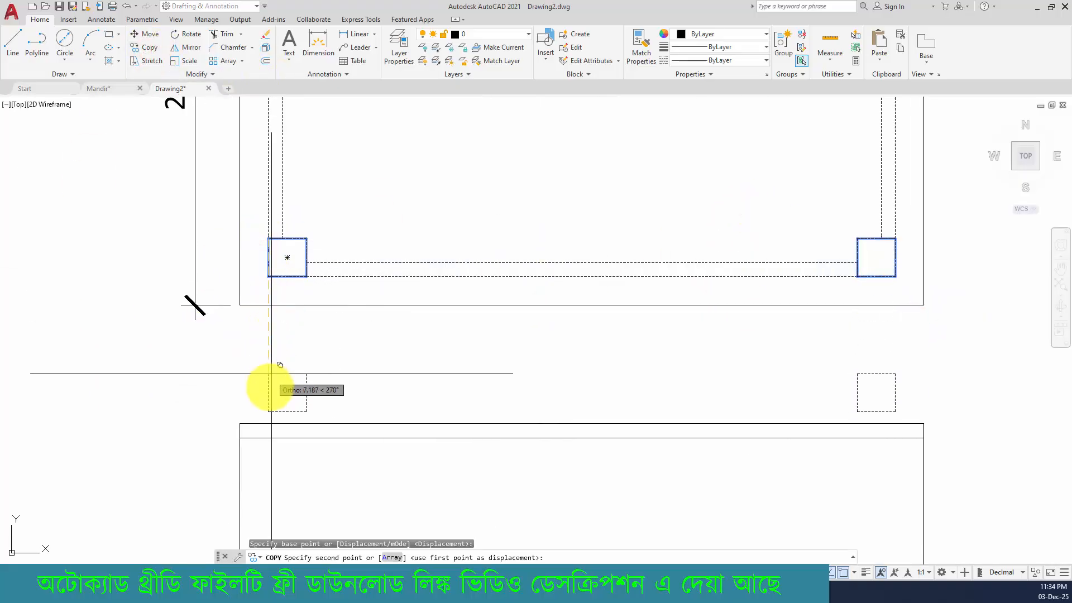
pyautogui.click(268, 438)
pyautogui.press('Escape')
# Stretch the lower edges of both copied squares down to the elevation's lower horizontal line.
pyautogui.scroll(-2, 464, 385)
pyautogui.moveTo(464, 385); pyautogui.dragTo(440, 320, button='middle')
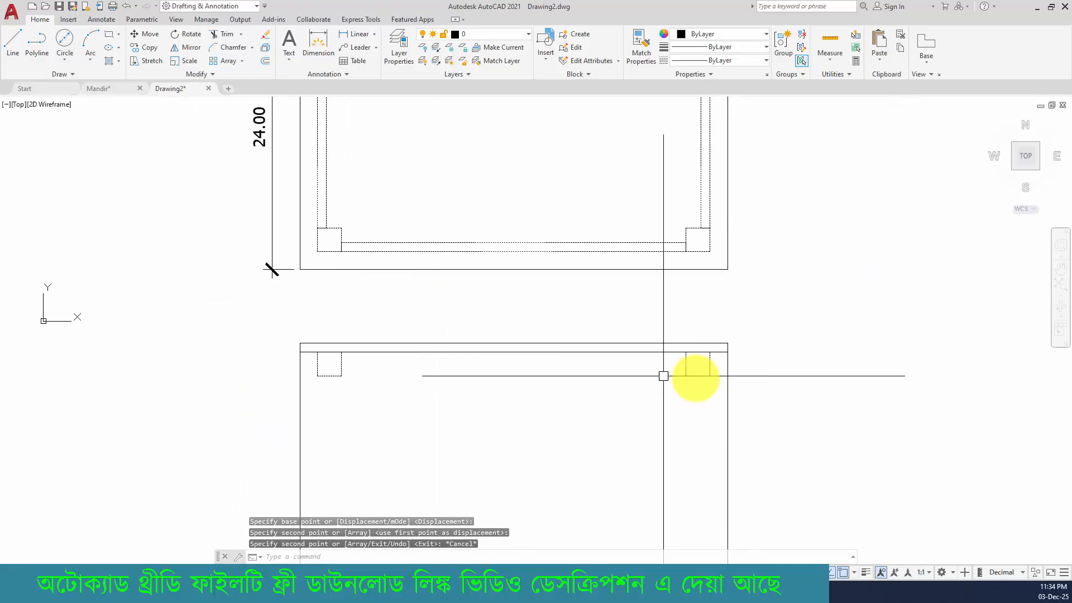
pyautogui.write('s')
pyautogui.press('Return')
pyautogui.click(773, 370)
pyautogui.click(323, 406)
pyautogui.press('Return')
pyautogui.scroll(5, 311, 385)
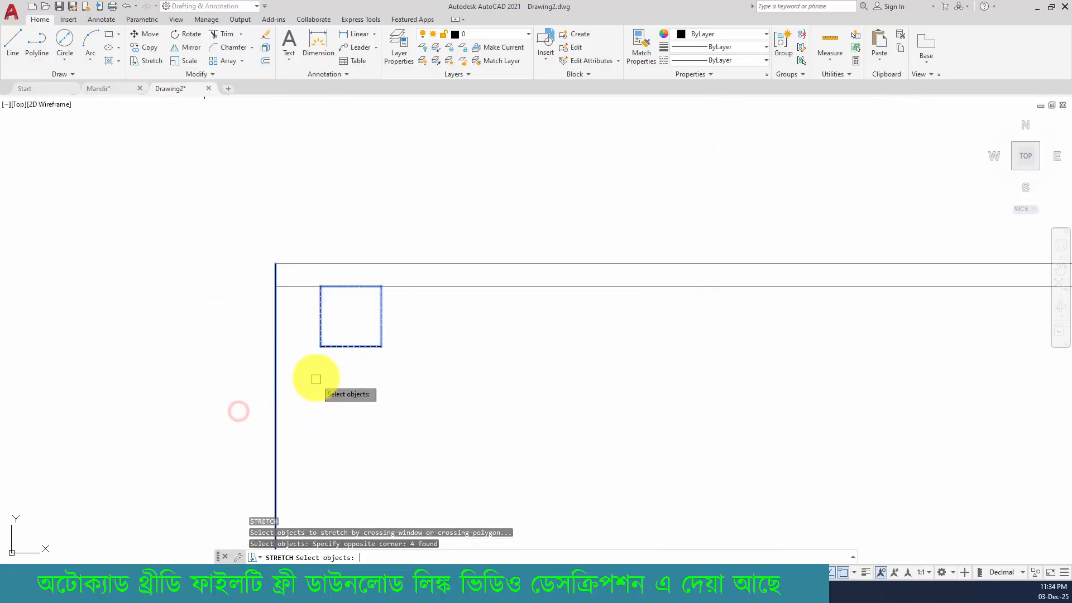
pyautogui.click(321, 335)
pyautogui.scroll(-3, 319, 349)
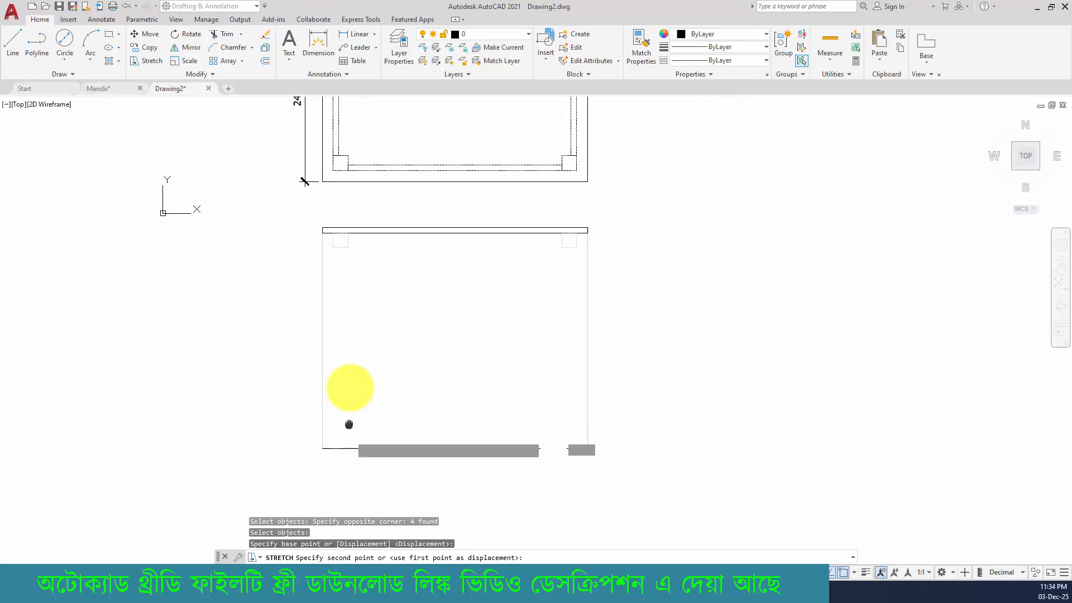
pyautogui.scroll(5, 335, 385)
pyautogui.scroll(-3, 332, 412)
pyautogui.press('Escape')
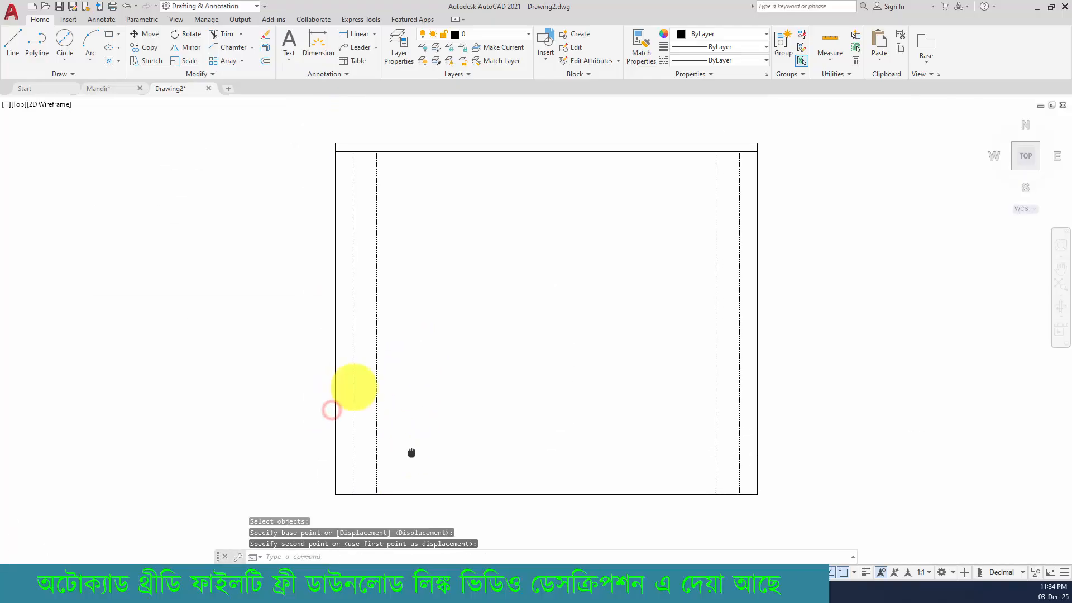
# Delete the two outer vertical side lines of the elevation outline.
pyautogui.click(335, 236)
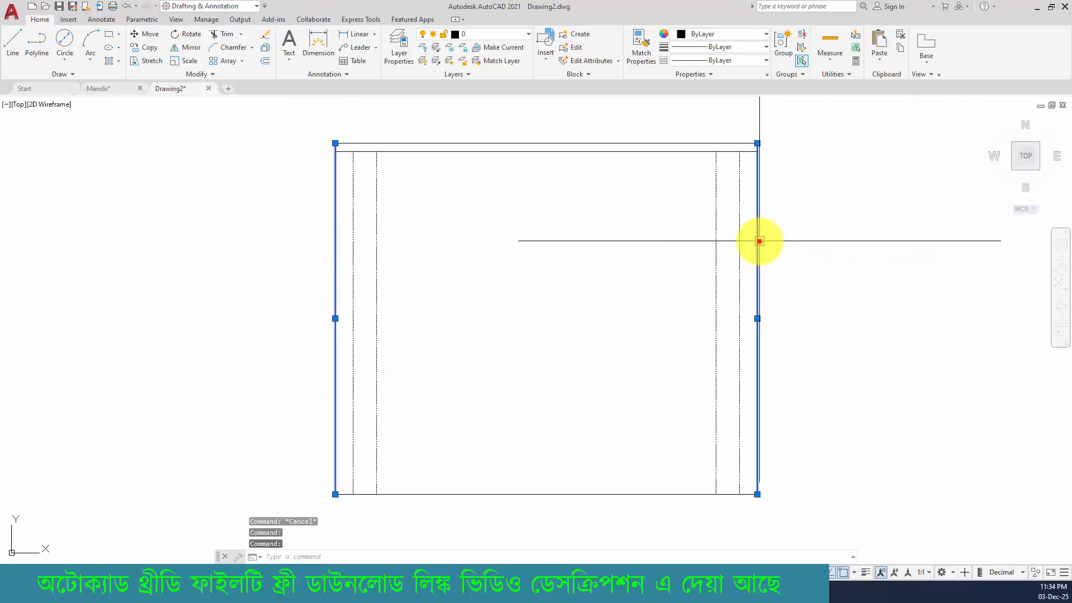
pyautogui.press('Delete')
pyautogui.scroll(-4, 692, 249)
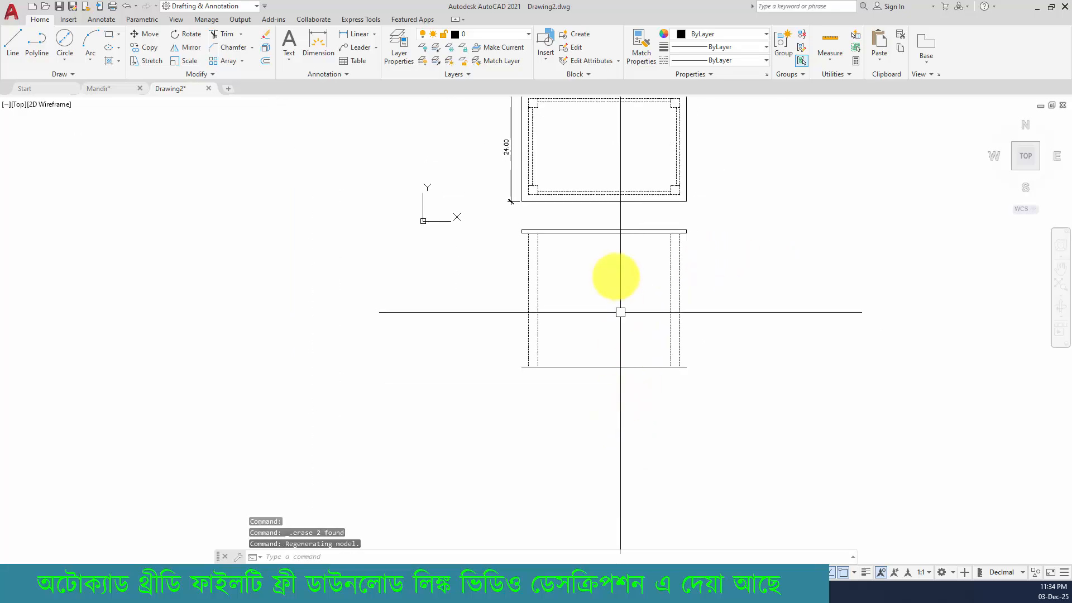
# Copy the plan's lower horizontal strip straight down between the legs, directly under the elevation's top strip.
pyautogui.scroll(5, 593, 242)
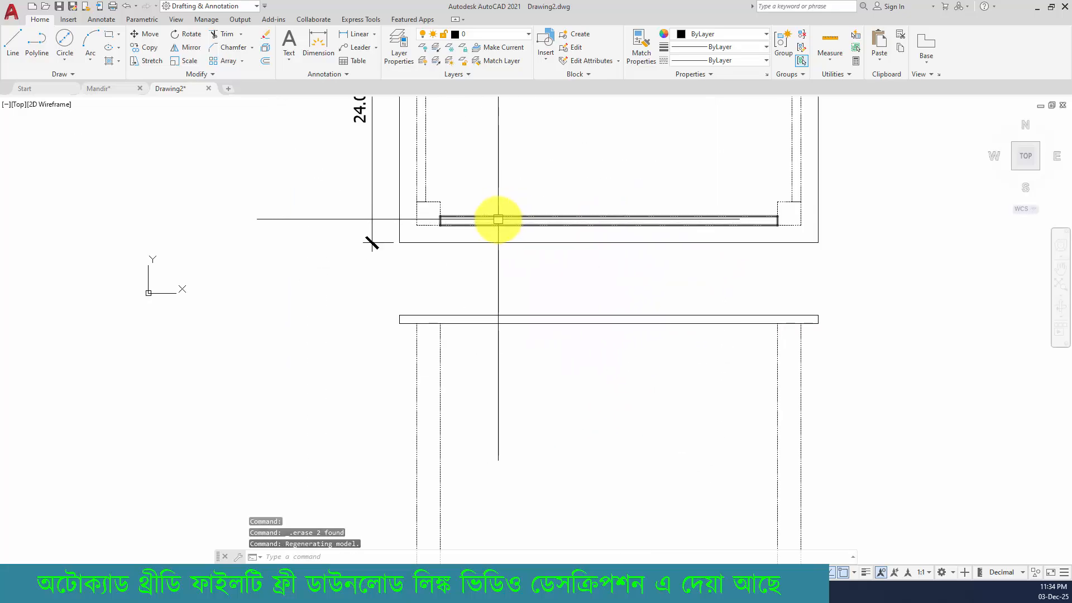
pyautogui.click(161, 49)
pyautogui.scroll(2, 365, 268)
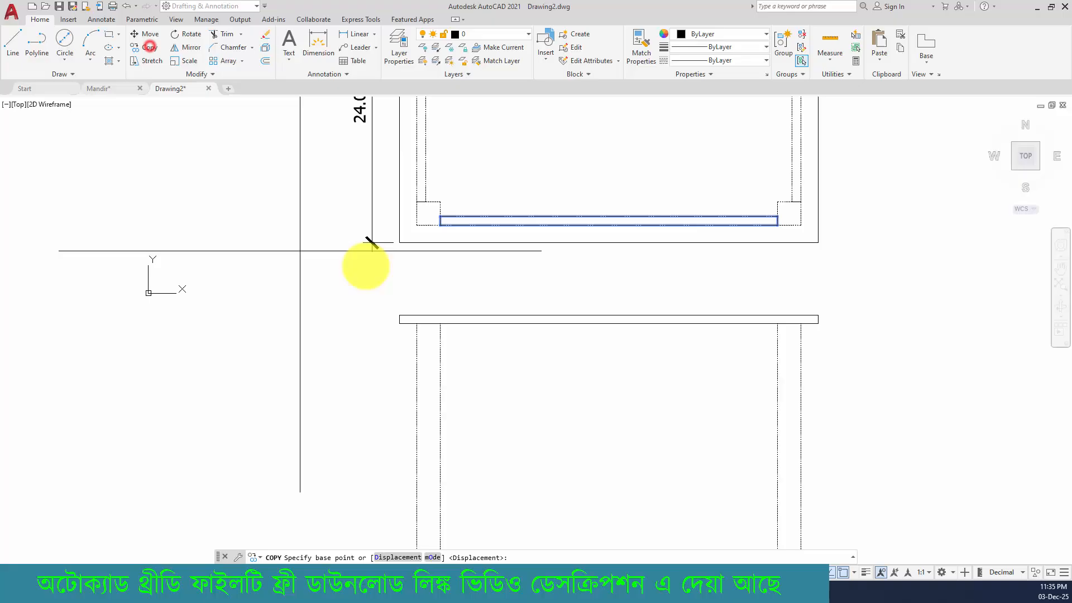
pyautogui.click(448, 203)
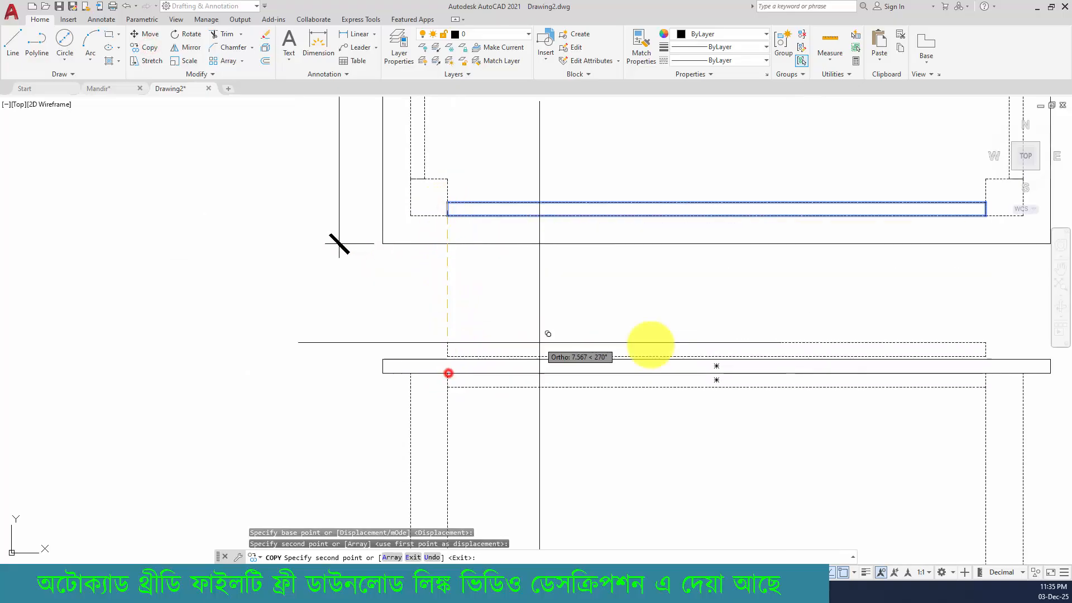
pyautogui.moveTo(651, 347); pyautogui.dragTo(500, 333, button='middle')
pyautogui.press('Escape')
pyautogui.press('Escape')
pyautogui.write('s')
pyautogui.press('Return')
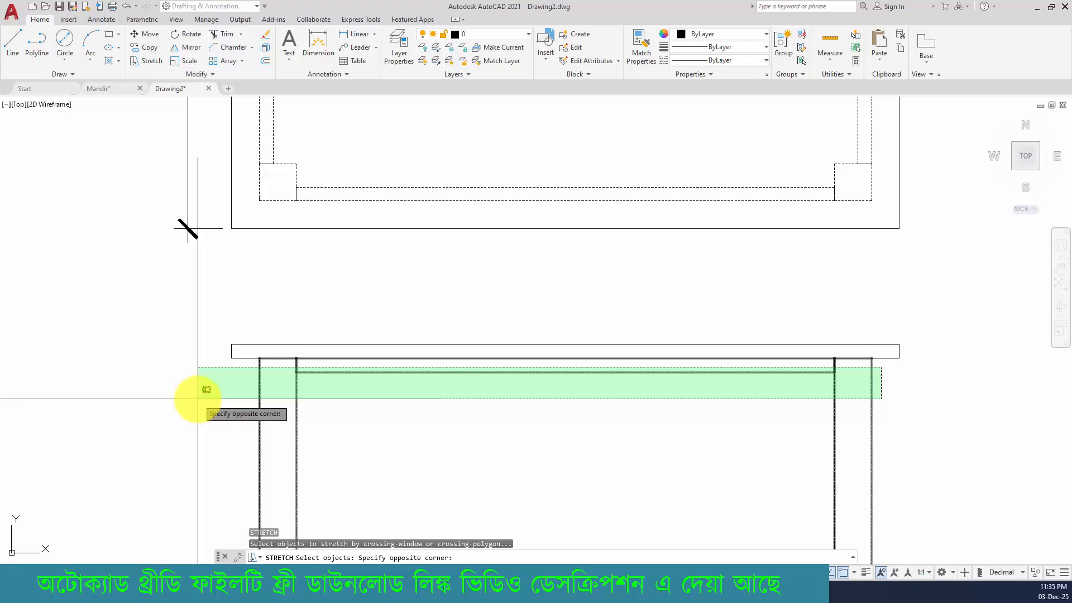
pyautogui.click(180, 398)
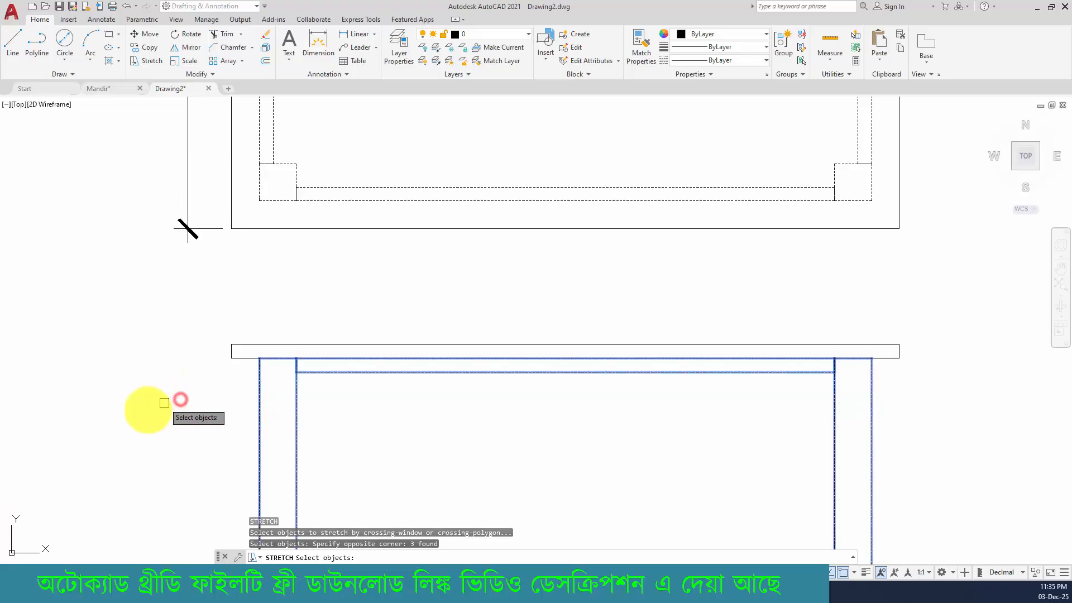
pyautogui.click(365, 418)
pyautogui.press('Escape')
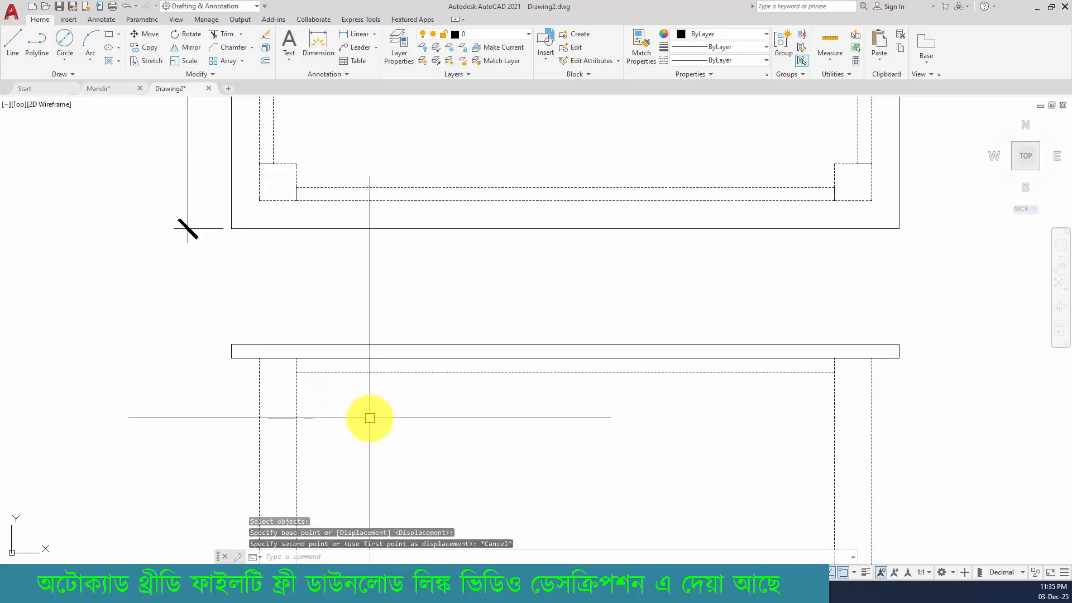
# Stretch the lower edge of the strip between the legs 3.25 downward.
pyautogui.press('Return')
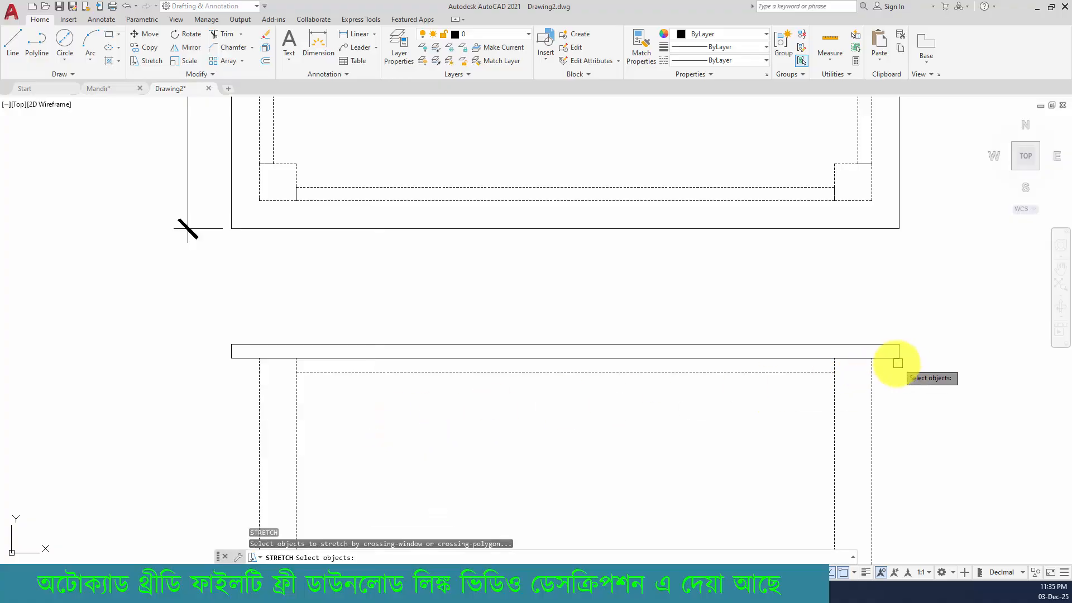
pyautogui.click(891, 364)
pyautogui.click(116, 400)
pyautogui.press('Return')
pyautogui.click(370, 403)
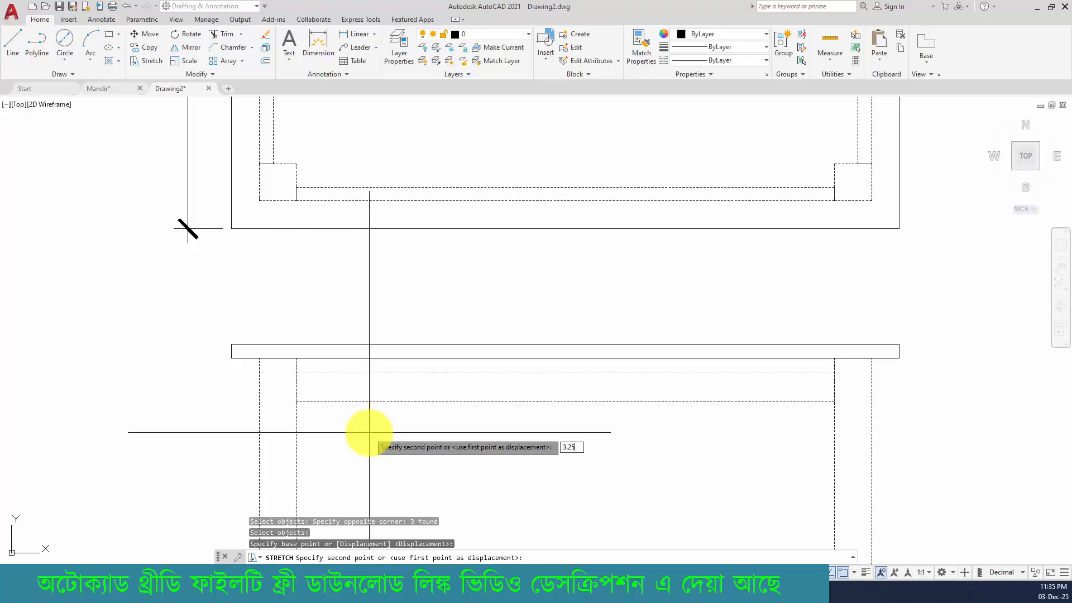
pyautogui.write('3.25')
pyautogui.press('Return')
pyautogui.scroll(-5, 369, 432)
pyautogui.press('Escape')
pyautogui.press('Escape')
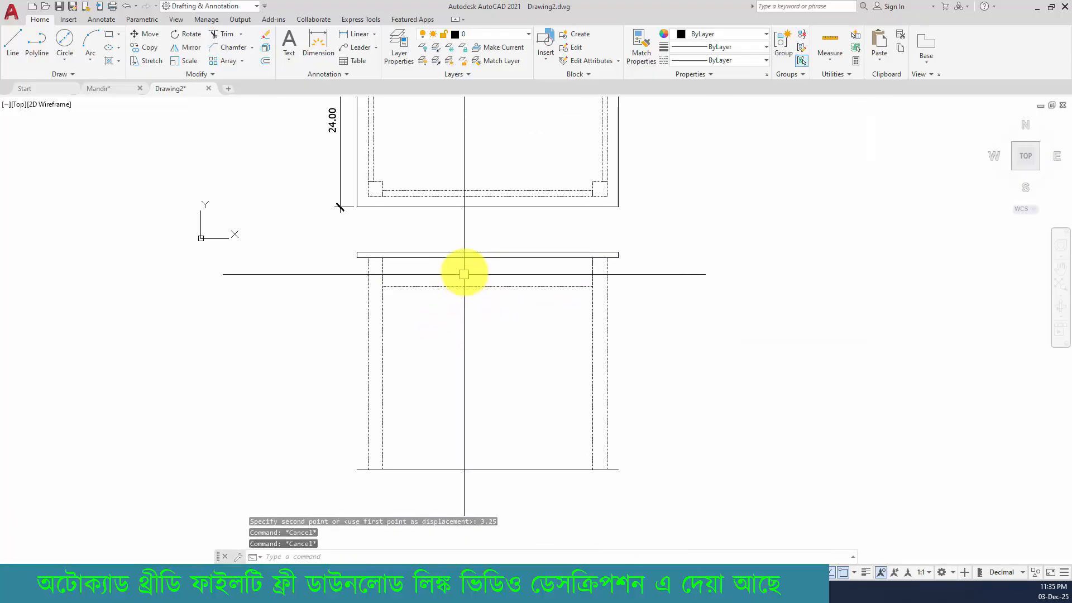
# Delete the horizontal line at the foot of the elevation's legs.
pyautogui.click(464, 274)
pyautogui.press('Escape')
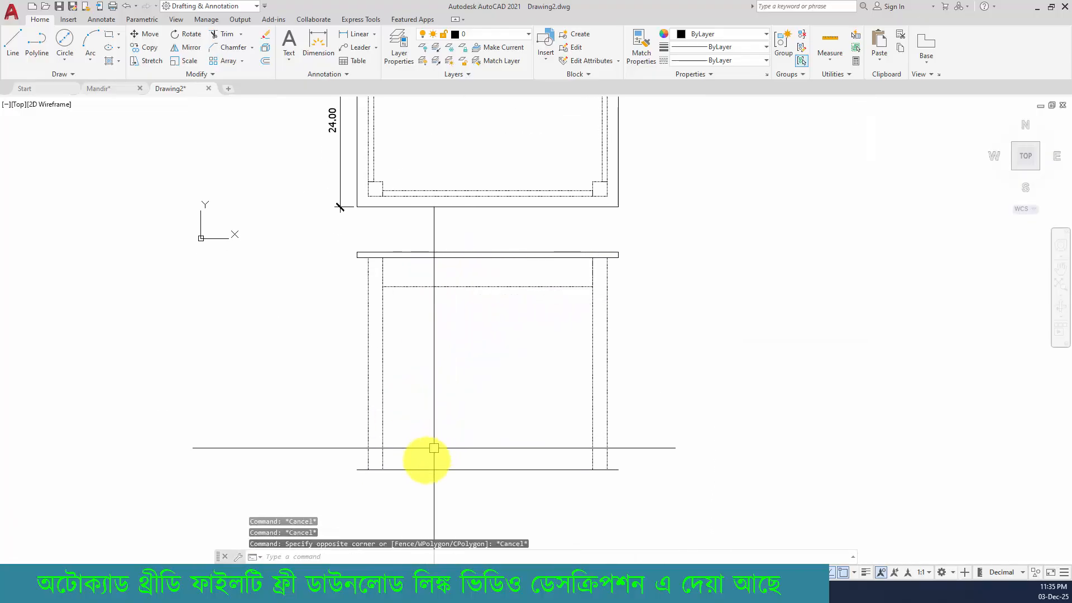
pyautogui.press('Delete')
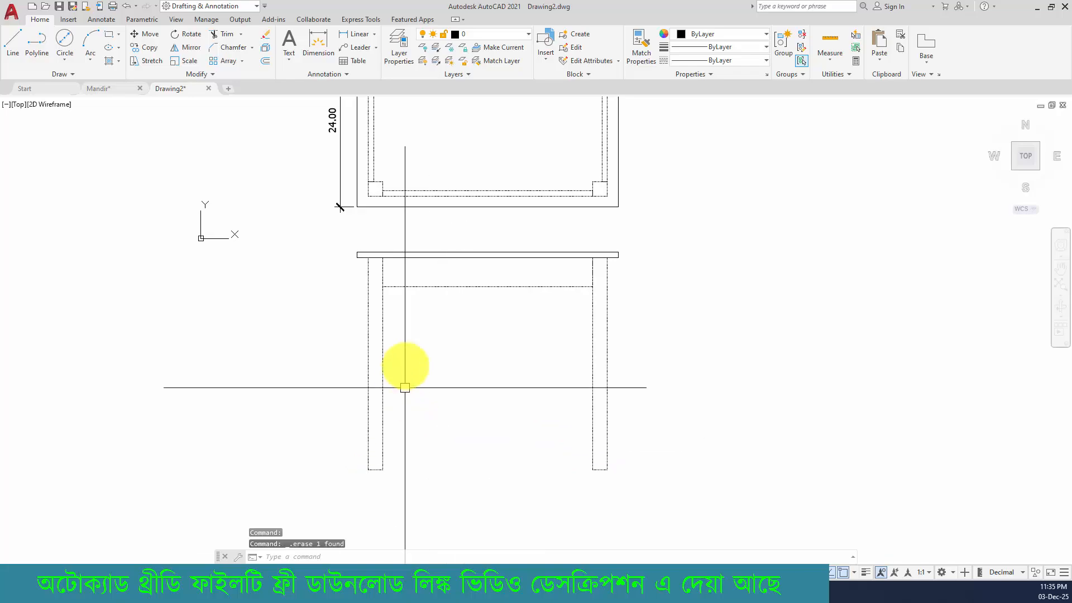
# Copy the upper rail between the legs straight down so its lower corners meet the leg ends.
pyautogui.click(147, 48)
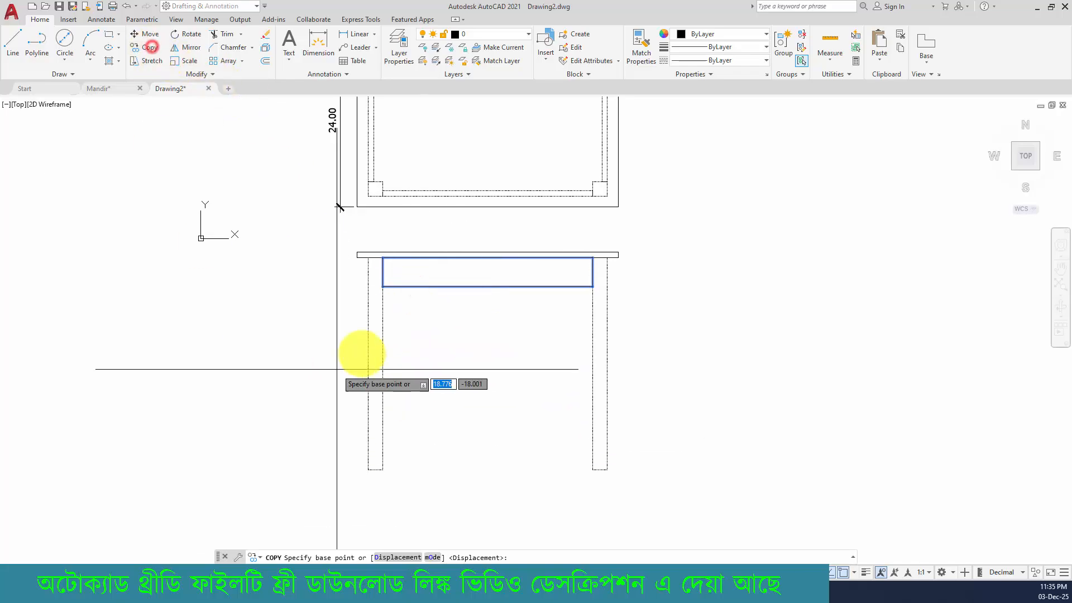
pyautogui.click(383, 286)
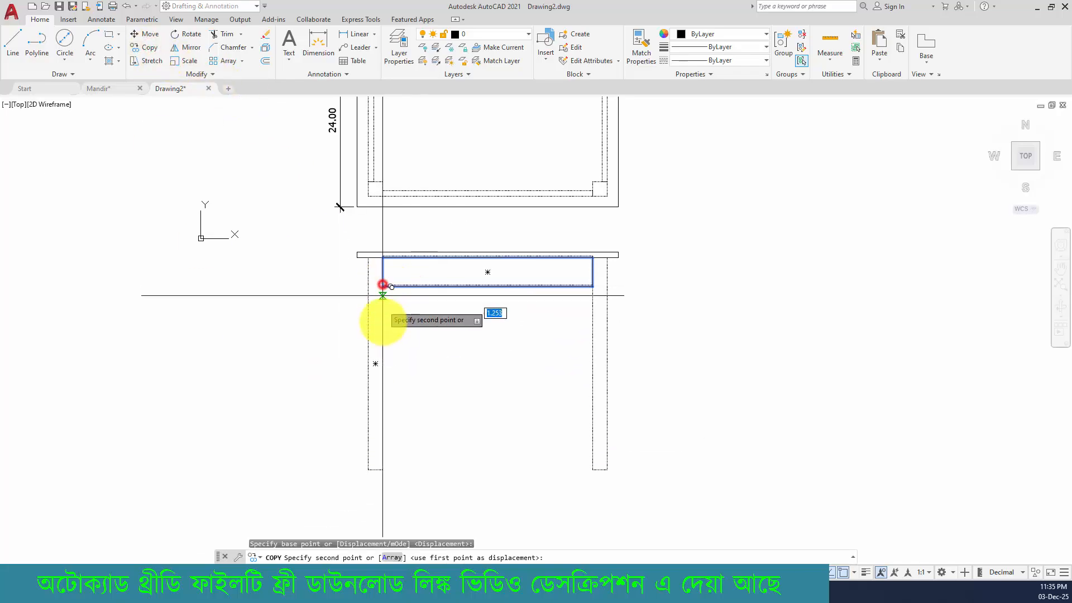
pyautogui.click(383, 470)
pyautogui.press('Escape')
# Move the copied lower rail between the front elevation's legs straight up by 6.
pyautogui.click(448, 424)
pyautogui.click(424, 464)
pyautogui.click(150, 35)
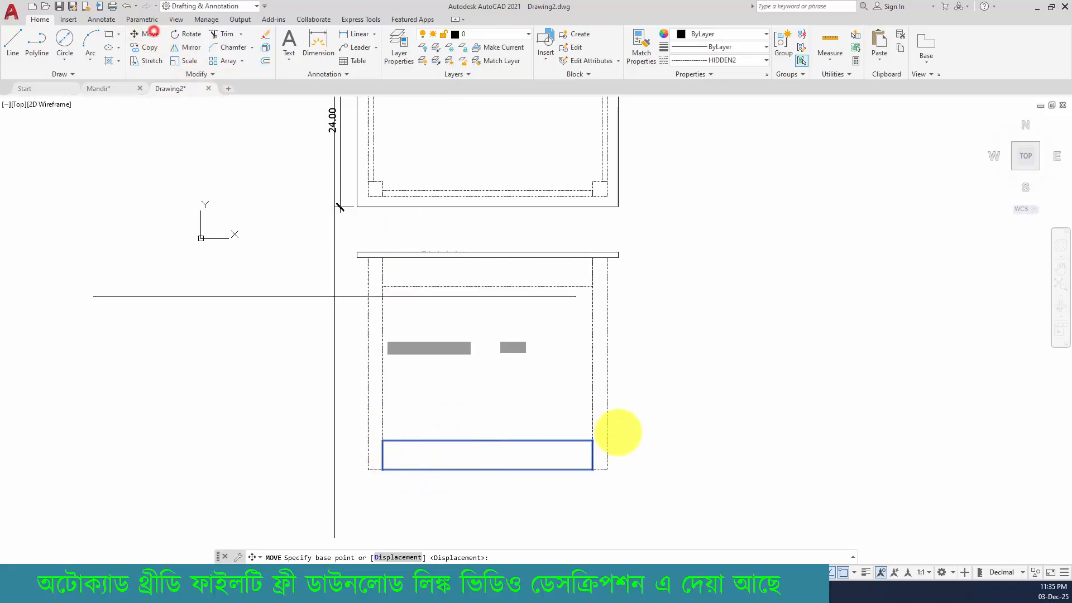
pyautogui.click(705, 400)
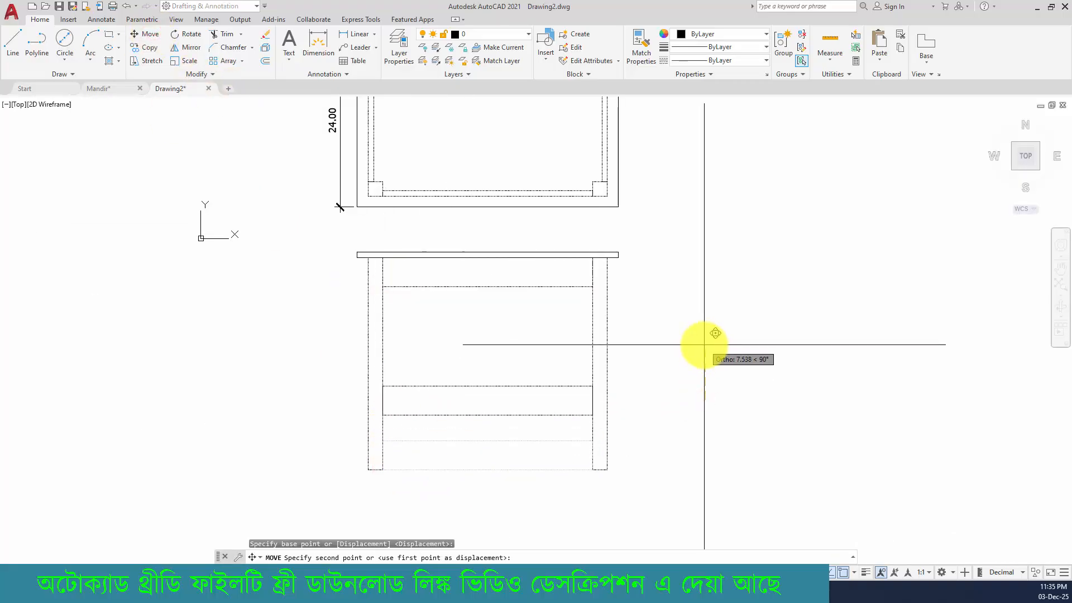
pyautogui.write('6')
pyautogui.press('Return')
# Stretch the top edge of the lower rail in the front elevation down by 1.5.
pyautogui.scroll(2, 401, 385)
pyautogui.write('s')
pyautogui.press('Return')
pyautogui.click(855, 352)
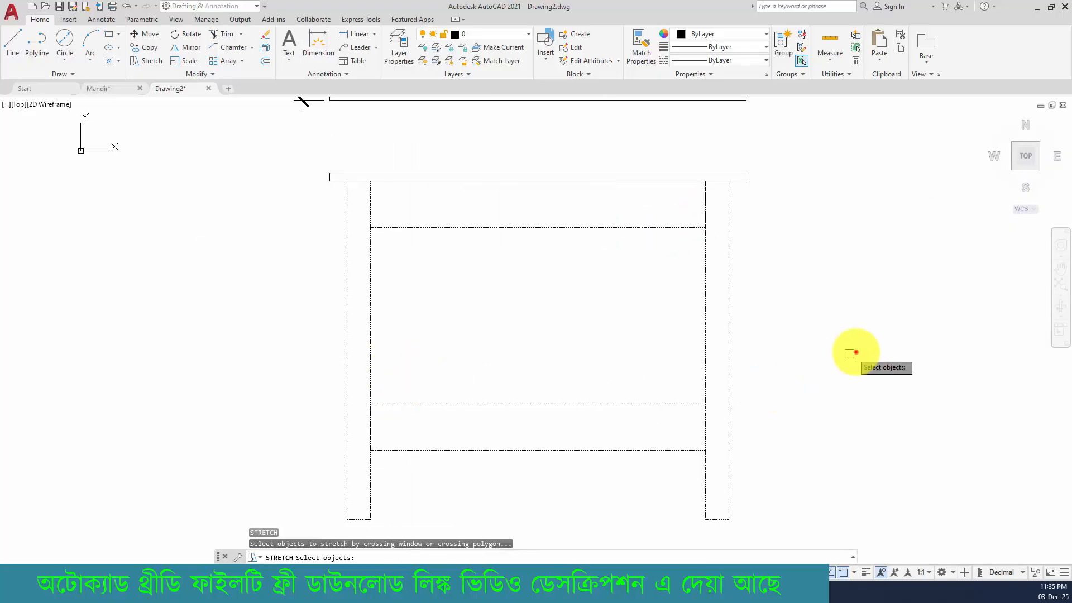
pyautogui.click(273, 431)
pyautogui.press('Return')
pyautogui.click(537, 303)
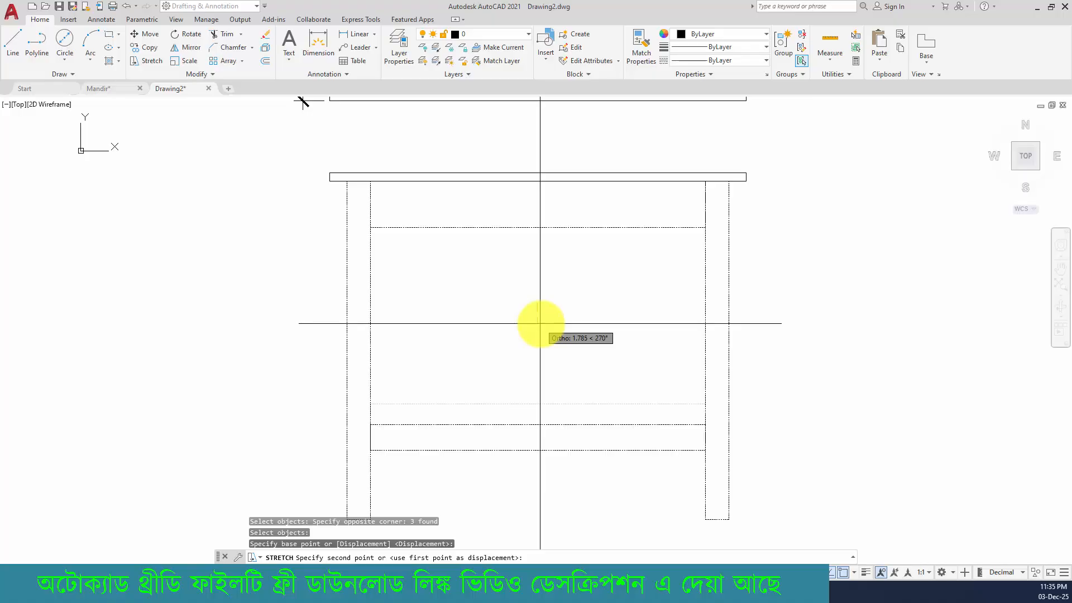
pyautogui.write('1.5')
pyautogui.press('Return')
pyautogui.moveTo(532, 349); pyautogui.dragTo(549, 319, button='middle')
pyautogui.press('Escape')
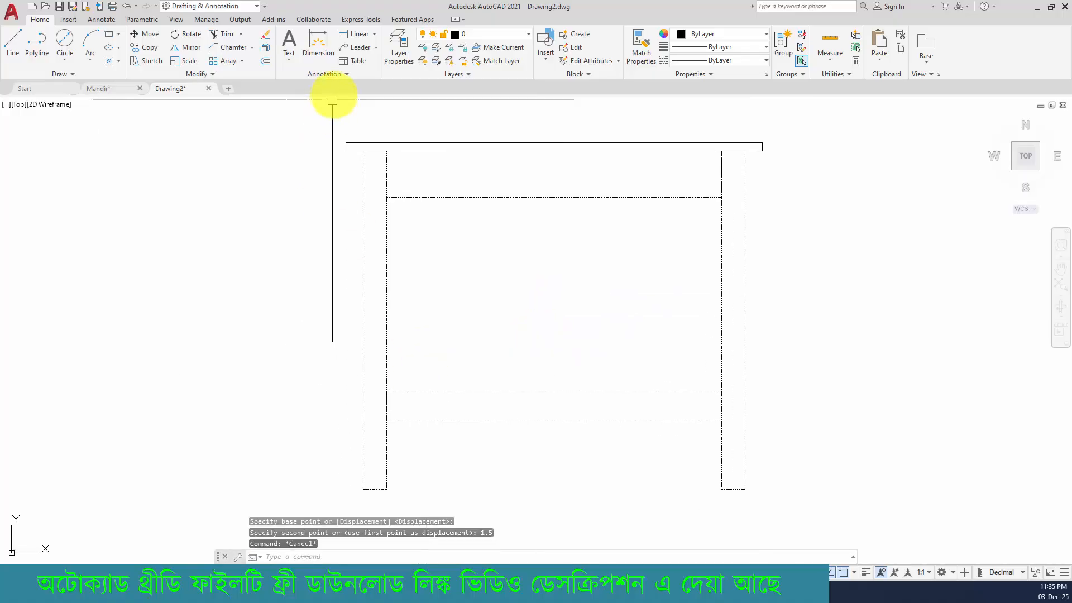
# Measure the height of the lower rail with a linear dimension, without placing it.
pyautogui.click(354, 34)
pyautogui.click(387, 420)
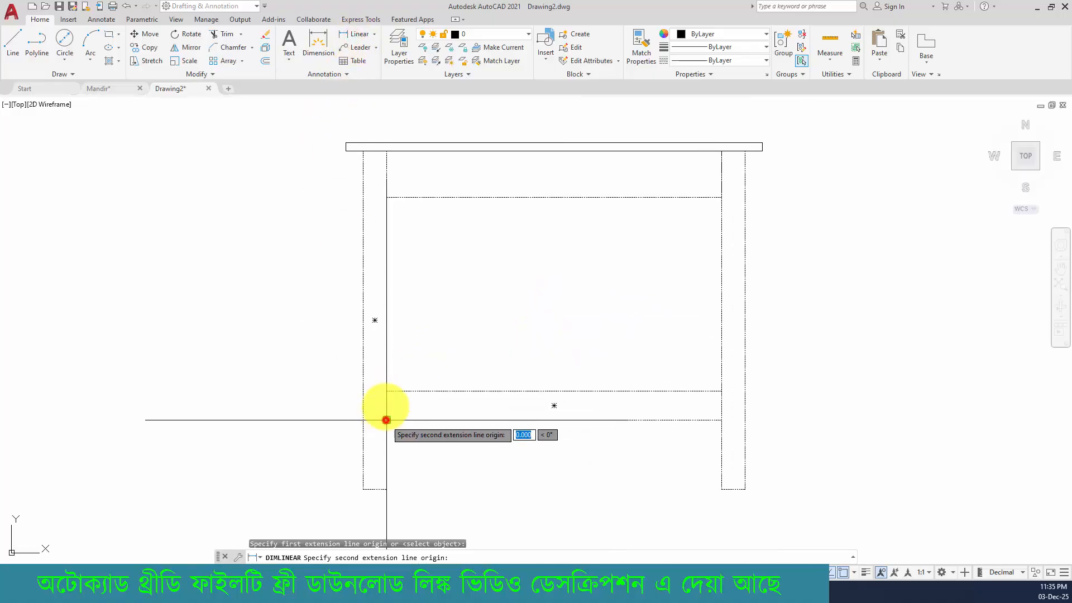
pyautogui.click(387, 391)
pyautogui.press('Escape')
# Copy the plan and front elevation, without their dimensions, straight to the right, clear of the originals.
pyautogui.scroll(-2, 536, 329)
pyautogui.moveTo(583, 334); pyautogui.dragTo(435, 352, button='middle')
pyautogui.scroll(-2, 335, 251)
pyautogui.moveTo(391, 301); pyautogui.dragTo(402, 379, button='middle')
pyautogui.scroll(2, 306, 181)
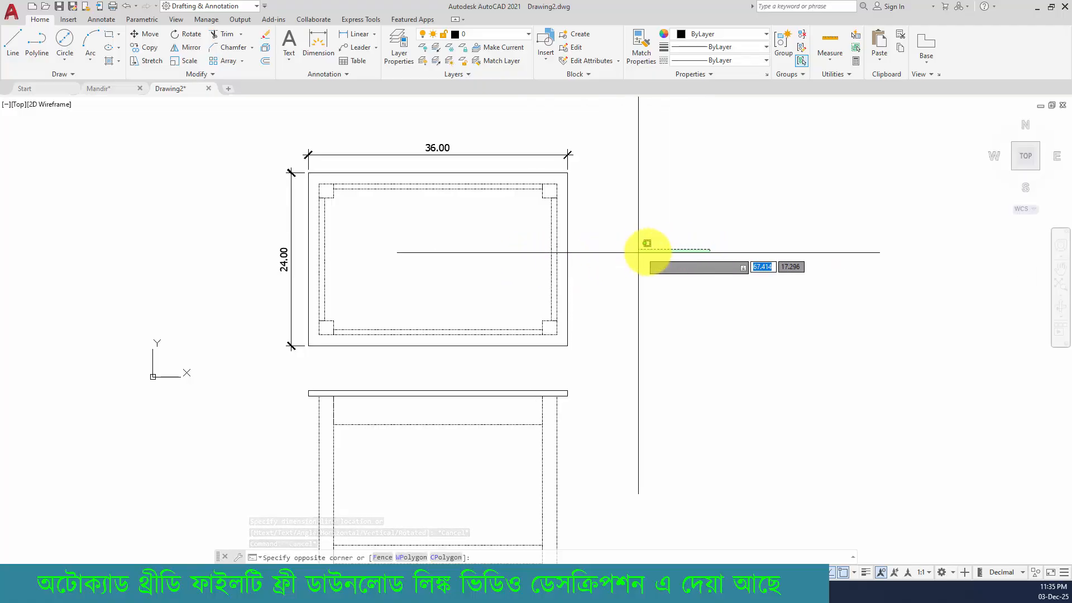
pyautogui.press('Escape')
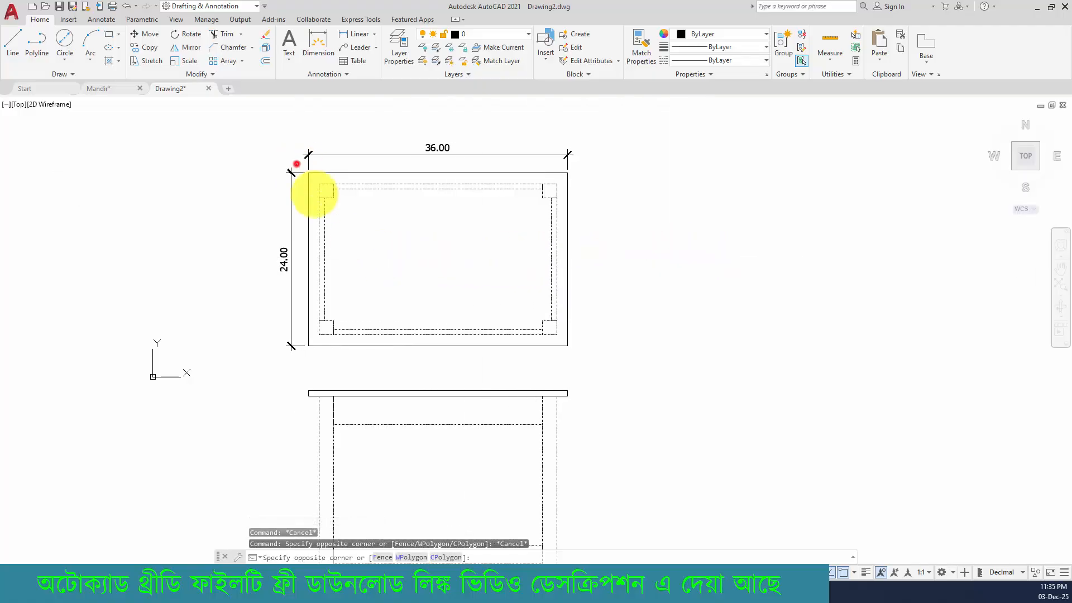
pyautogui.moveTo(619, 399); pyautogui.dragTo(641, 228, button='middle')
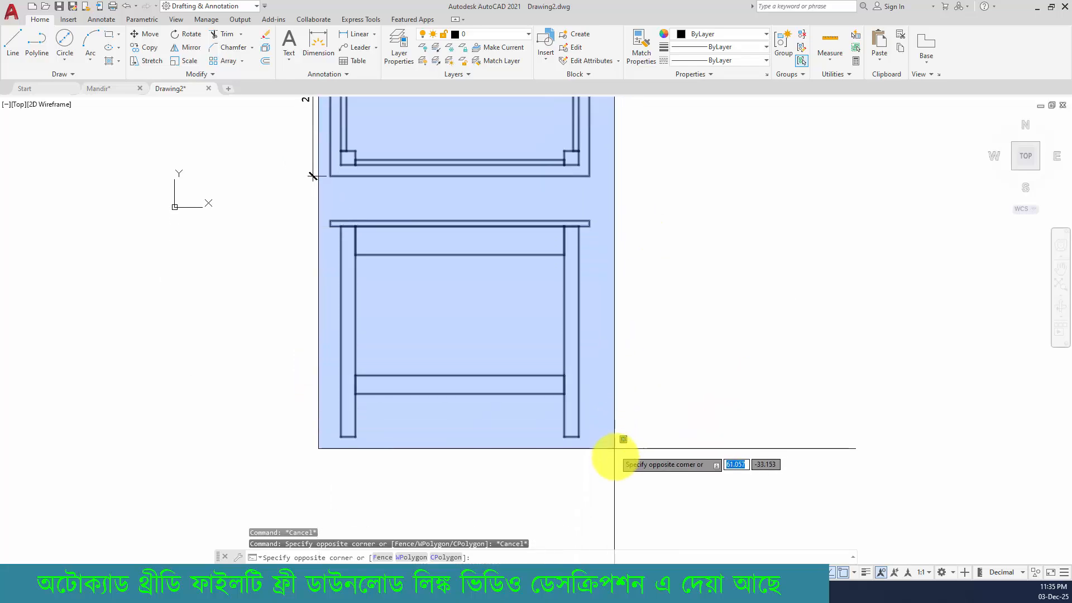
pyautogui.click(615, 453)
pyautogui.click(150, 49)
pyautogui.click(403, 297)
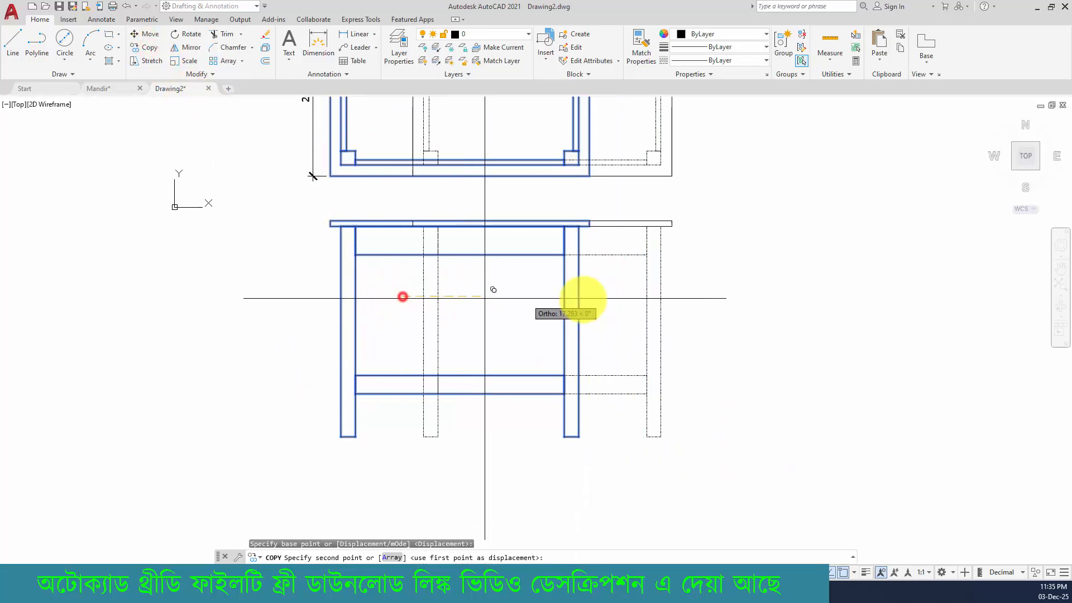
pyautogui.click(751, 309)
pyautogui.moveTo(785, 296); pyautogui.dragTo(547, 443, button='middle')
pyautogui.press('Escape')
# Rotate the copied plan 90 degrees clockwise about its lower-right corner.
pyautogui.click(424, 336)
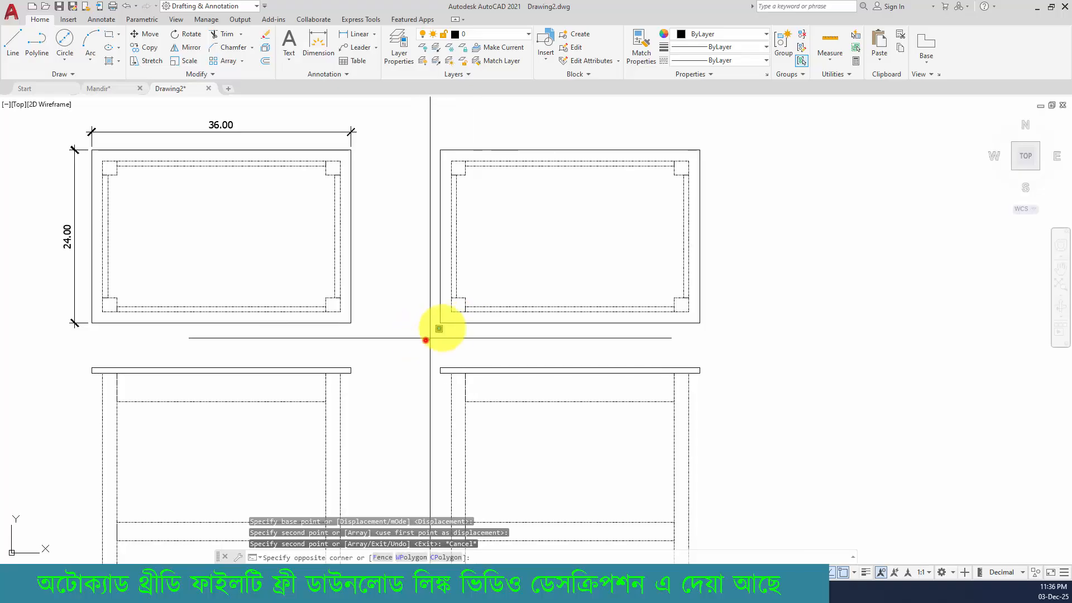
pyautogui.click(756, 129)
pyautogui.click(189, 38)
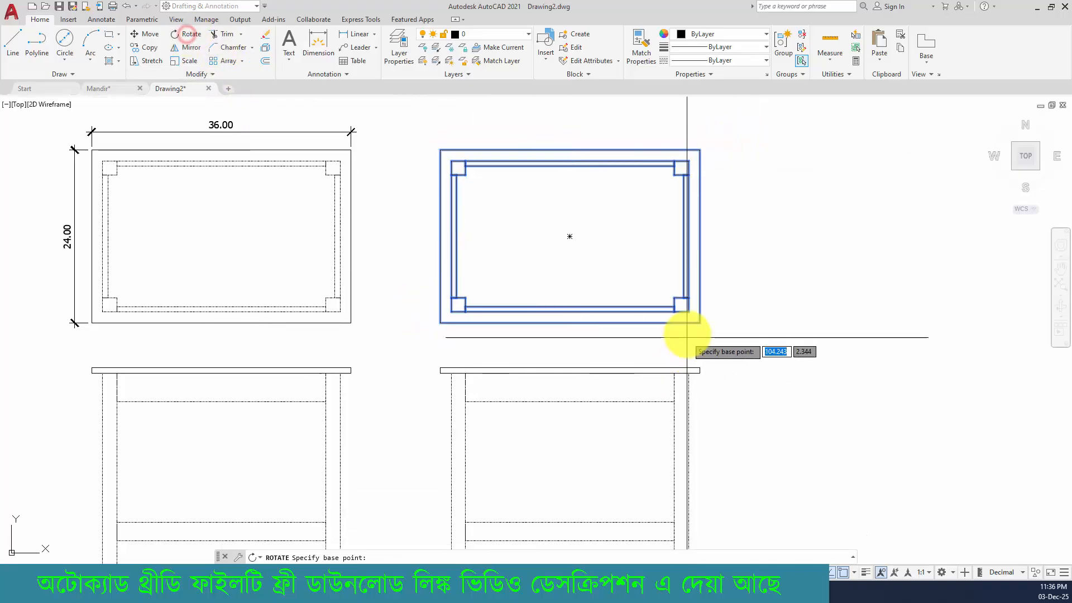
pyautogui.click(699, 323)
pyautogui.click(725, 425)
# Draw a vertical projection line from the rotated plan's lower-right corner down past the elevation's feet.
pyautogui.scroll(-4, 802, 406)
pyautogui.moveTo(802, 406); pyautogui.dragTo(563, 408, button='middle')
pyautogui.scroll(3, 523, 392)
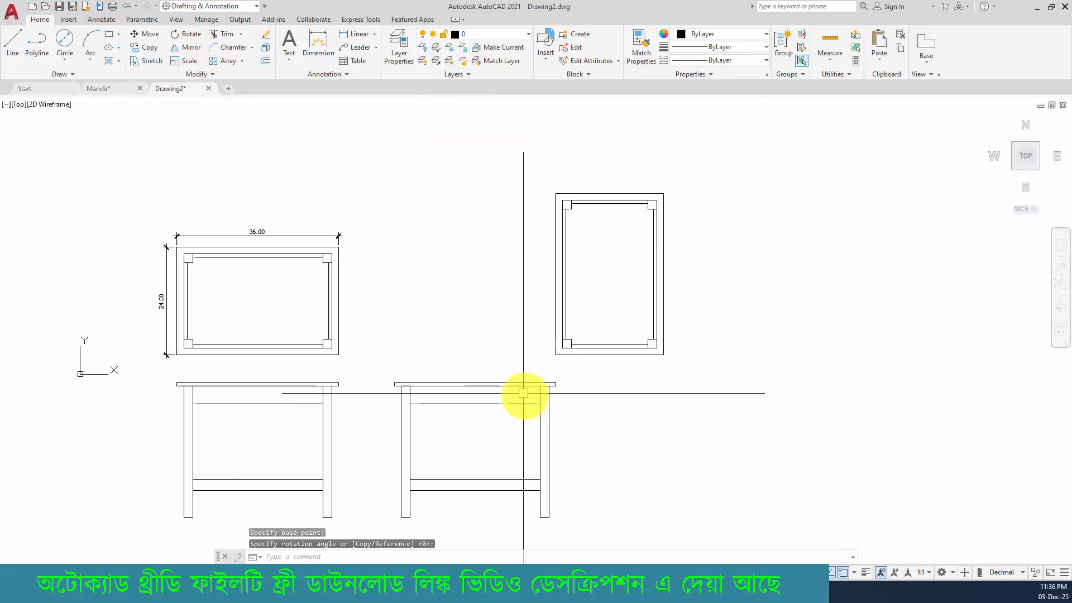
pyautogui.moveTo(485, 402); pyautogui.dragTo(479, 352, button='middle')
pyautogui.moveTo(599, 341); pyautogui.dragTo(535, 338, button='middle')
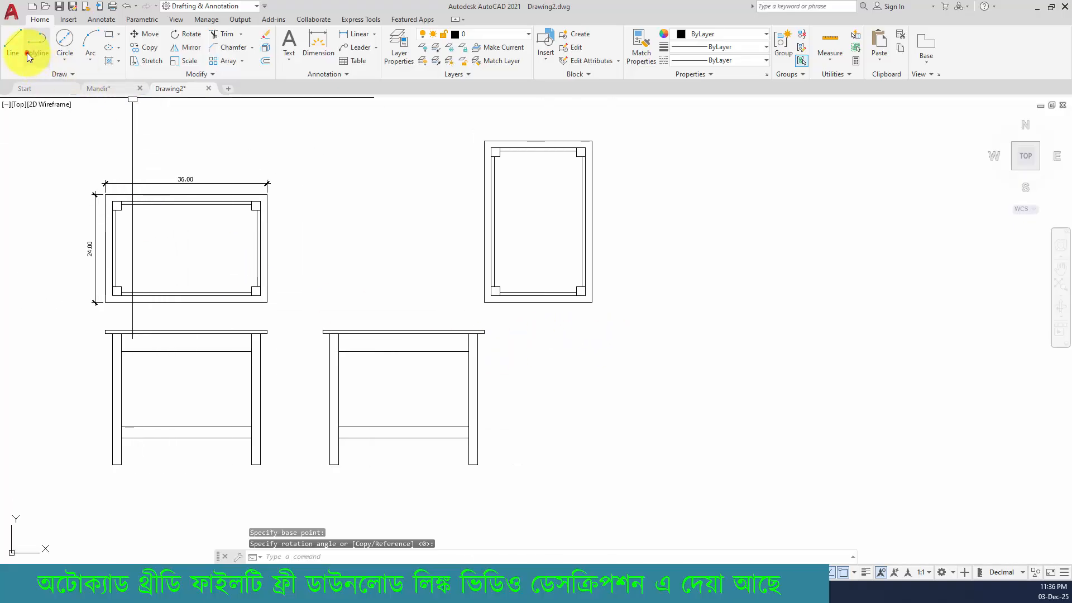
pyautogui.scroll(4, 593, 335)
pyautogui.click(587, 248)
pyautogui.scroll(-4, 590, 278)
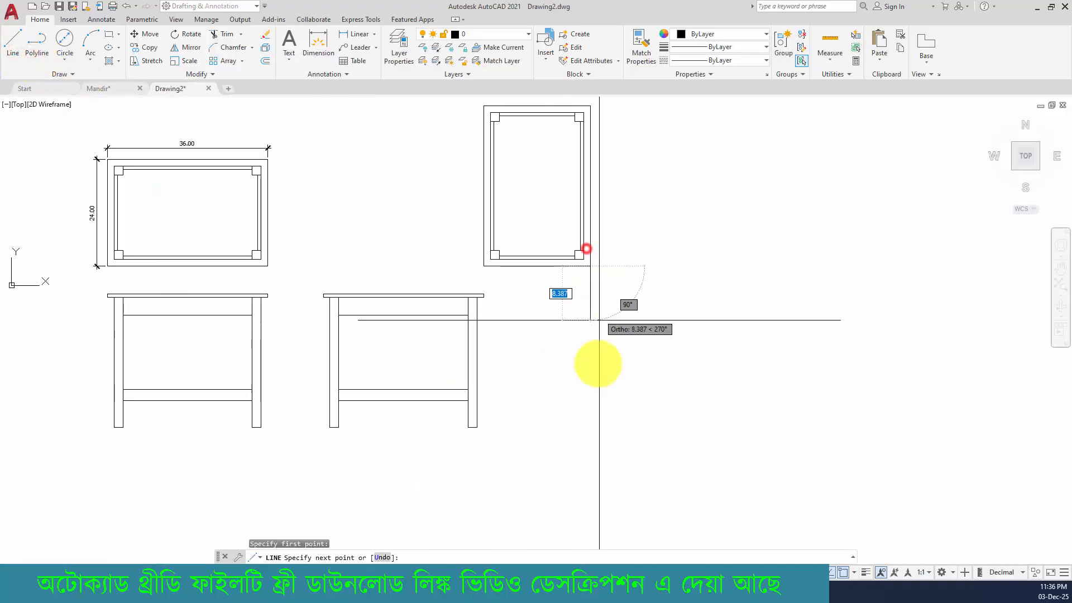
pyautogui.click(593, 487)
pyautogui.press('Escape')
# Move the copied elevation horizontally so its tabletop's upper-right corner lies on the projection line.
pyautogui.click(313, 280)
pyautogui.click(531, 463)
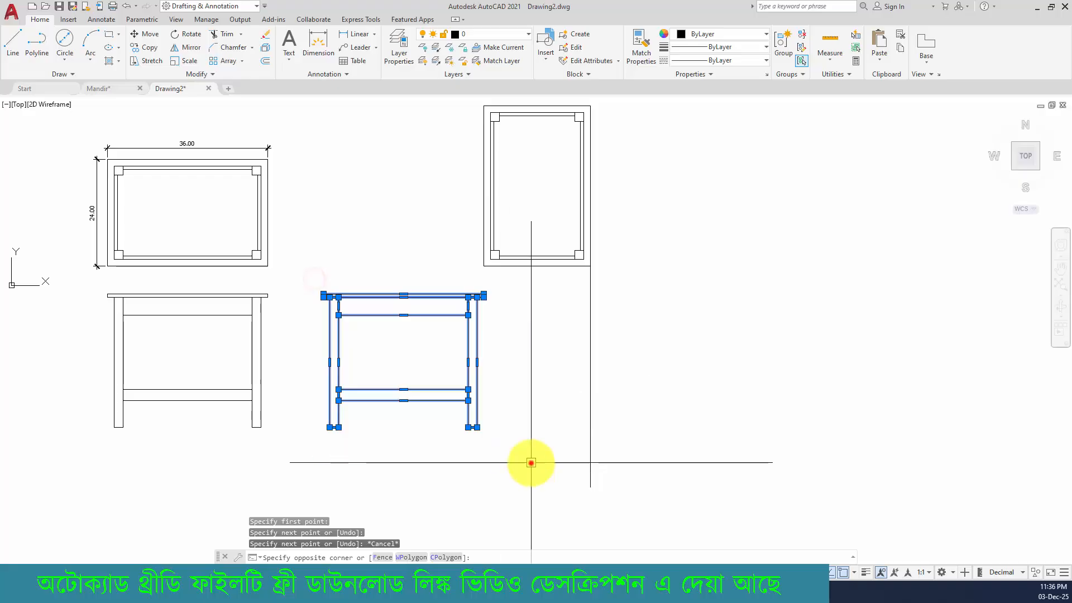
pyautogui.click(151, 34)
pyautogui.scroll(4, 478, 287)
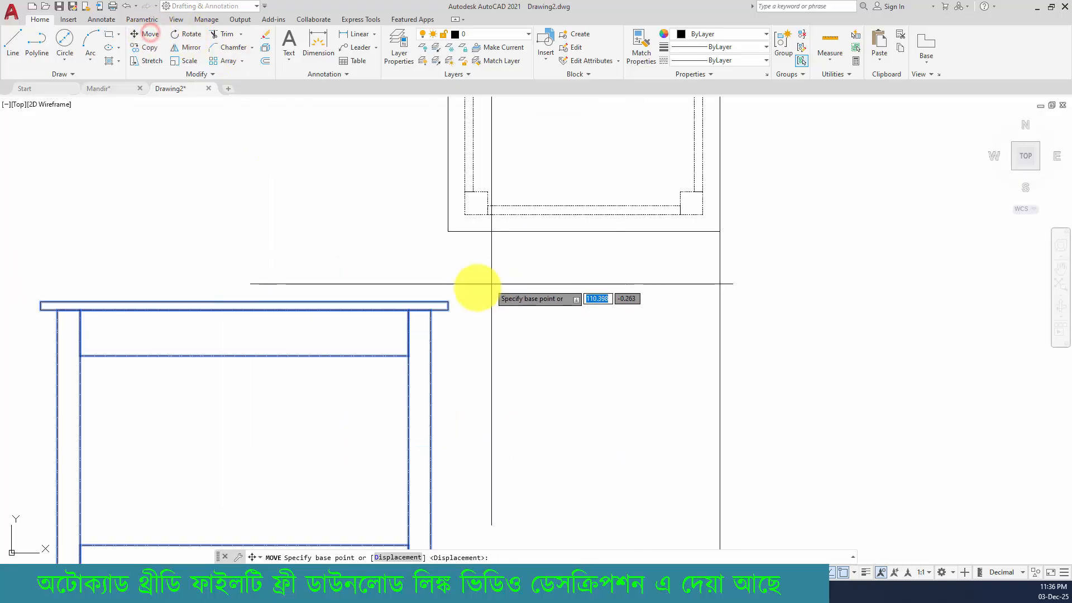
pyautogui.click(449, 300)
pyautogui.click(719, 302)
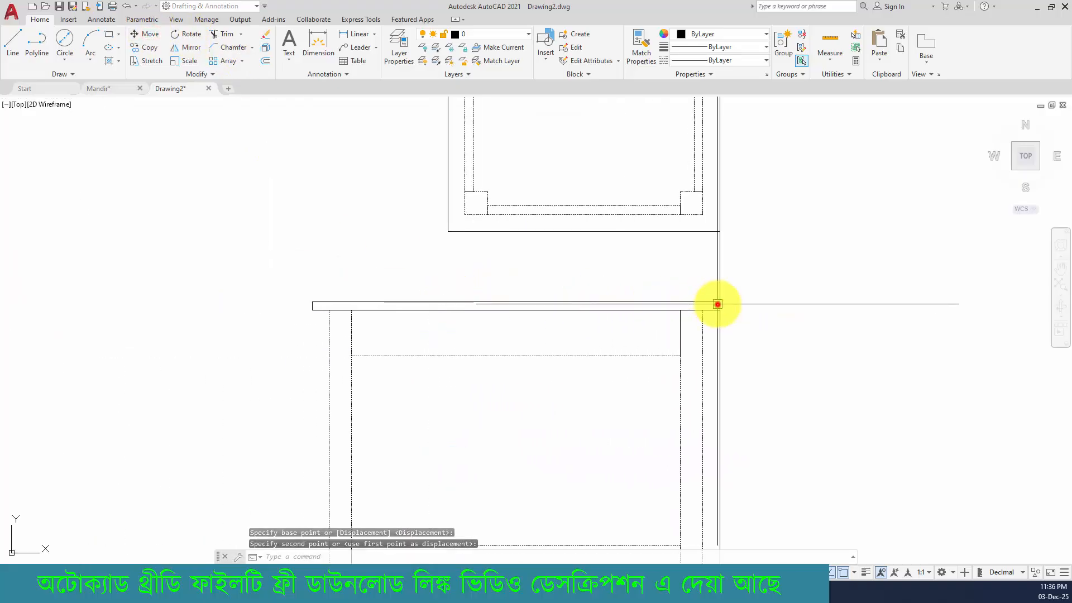
# Copy the vertical projection line from the rotated plan's lower-right corner to its lower-left corner.
pyautogui.click(746, 266)
pyautogui.click(631, 270)
pyautogui.click(142, 51)
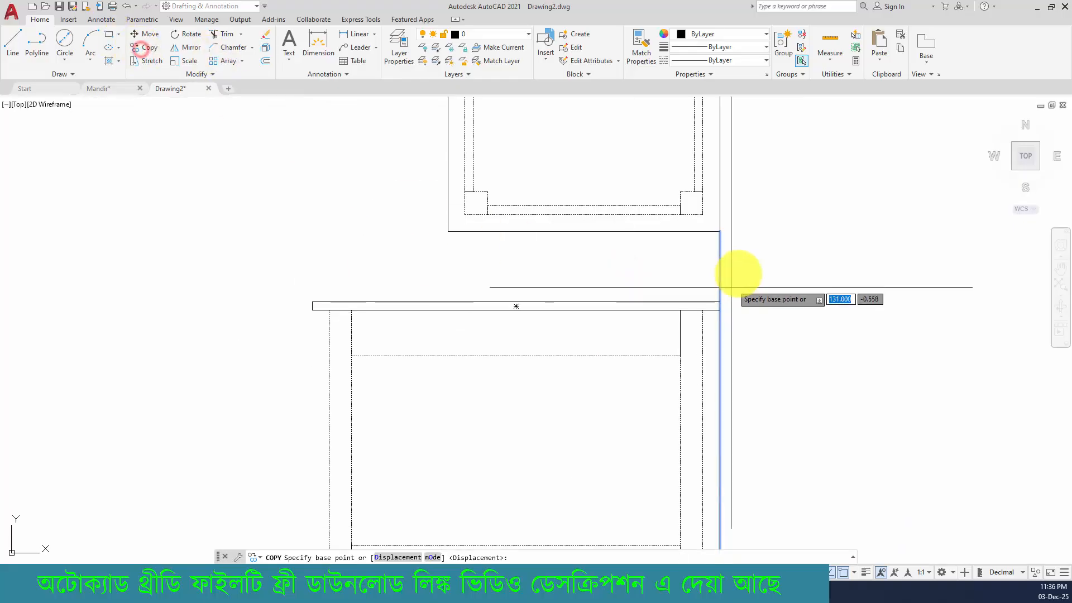
pyautogui.click(719, 231)
pyautogui.click(448, 231)
pyautogui.press('Escape')
pyautogui.scroll(-2, 512, 330)
pyautogui.moveTo(512, 330); pyautogui.dragTo(586, 246, button='middle')
pyautogui.write('s')
pyautogui.press('Return')
pyautogui.press('Escape')
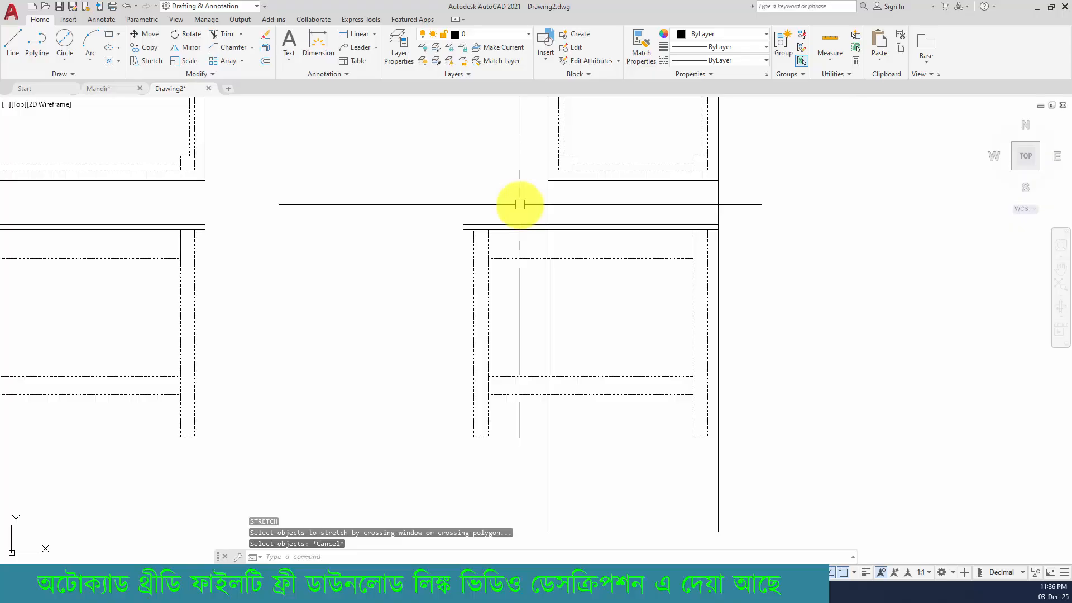
# Stretch the left side of the copied elevation, including its left leg, to the right onto the left projection line.
pyautogui.write('s')
pyautogui.press('Return')
pyautogui.click(518, 218)
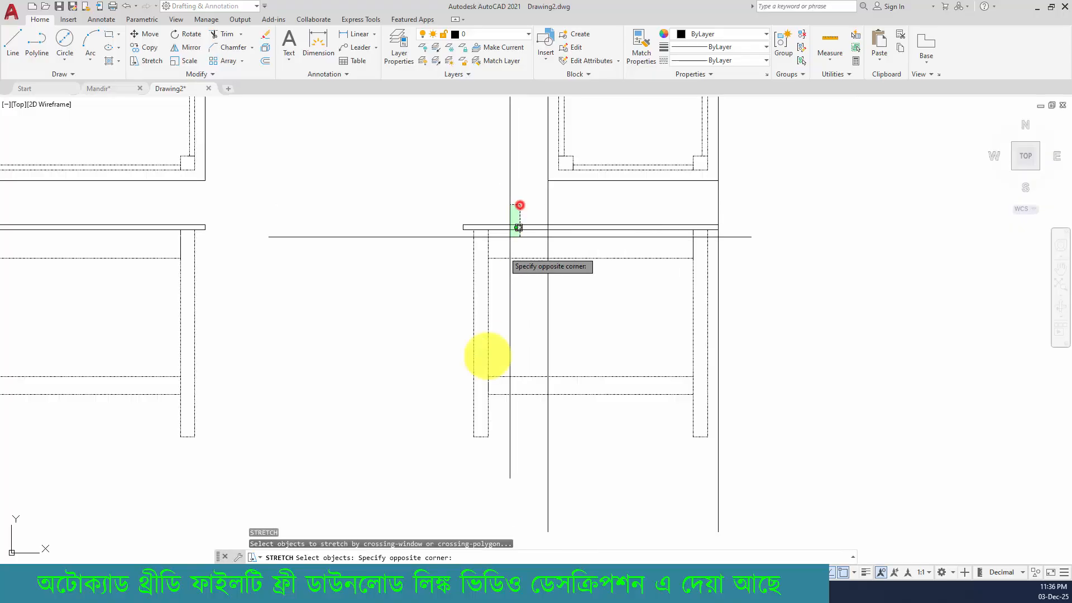
pyautogui.click(402, 490)
pyautogui.scroll(2, 477, 214)
pyautogui.scroll(3, 476, 213)
pyautogui.press('Return')
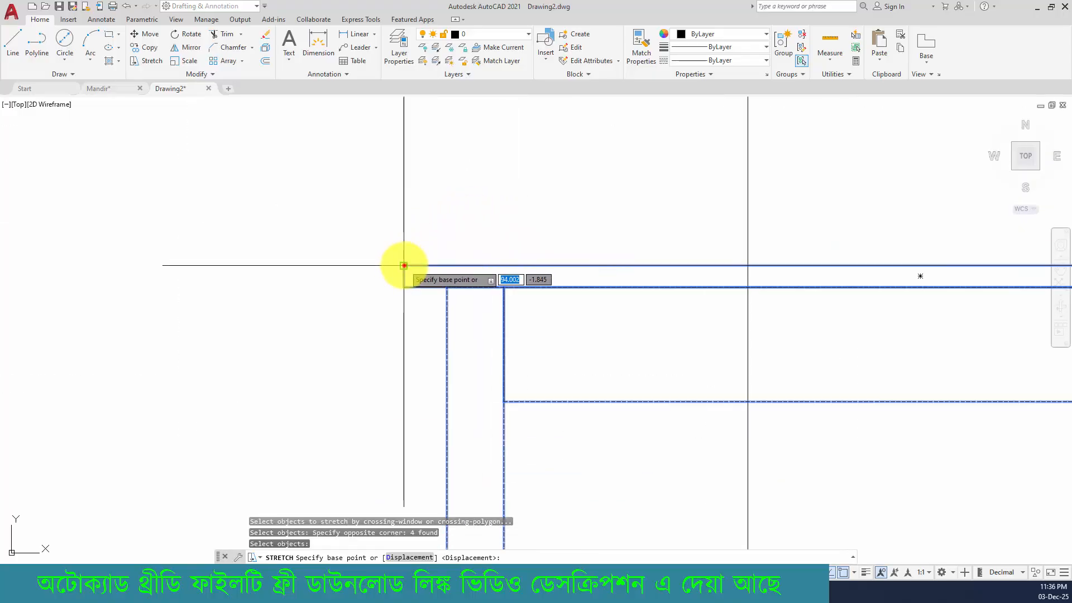
pyautogui.click(404, 265)
pyautogui.click(749, 266)
# Delete the two vertical projection lines running down from the rotated plan.
pyautogui.click(864, 176)
pyautogui.click(613, 208)
pyautogui.scroll(-3, 613, 208)
pyautogui.moveTo(613, 208); pyautogui.dragTo(556, 287, button='middle')
pyautogui.press('Delete')
pyautogui.click(681, 426)
pyautogui.click(622, 453)
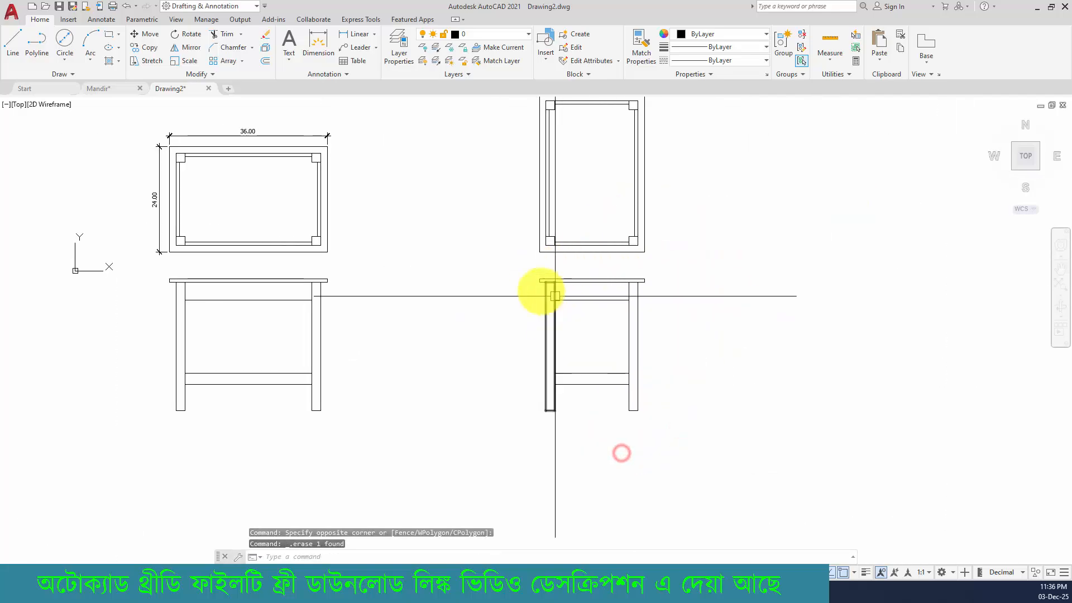
# Delete the rotated plan above the side elevation.
pyautogui.click(514, 273)
pyautogui.moveTo(692, 156); pyautogui.dragTo(662, 290, button='middle')
pyautogui.click(686, 182)
pyautogui.press('Delete')
# Move the side elevation straight left, closer to the front elevation.
pyautogui.moveTo(644, 339); pyautogui.dragTo(719, 225, button='middle')
pyautogui.click(497, 253)
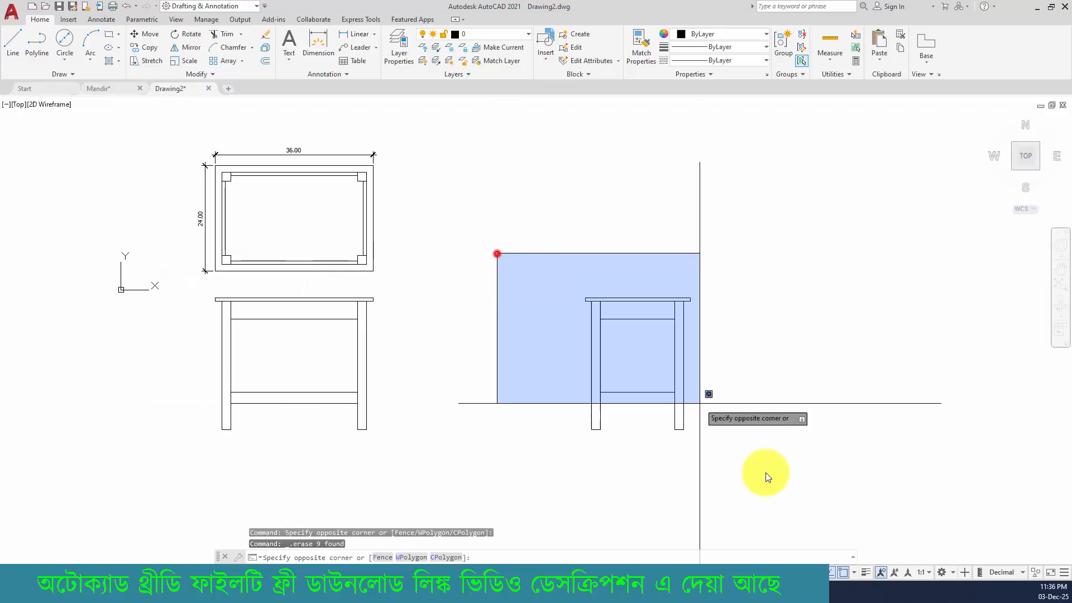
pyautogui.click(781, 492)
pyautogui.click(154, 35)
pyautogui.click(783, 282)
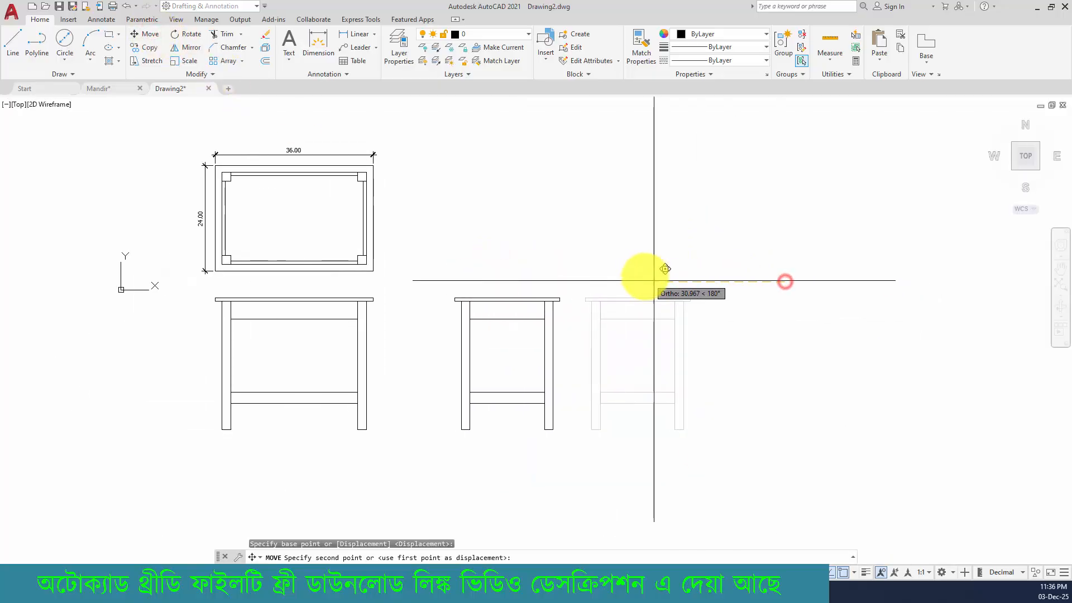
pyautogui.click(624, 265)
# Move the plan and its dimensions straight up to widen the gap above the front elevation.
pyautogui.moveTo(563, 275); pyautogui.dragTo(711, 387, button='middle')
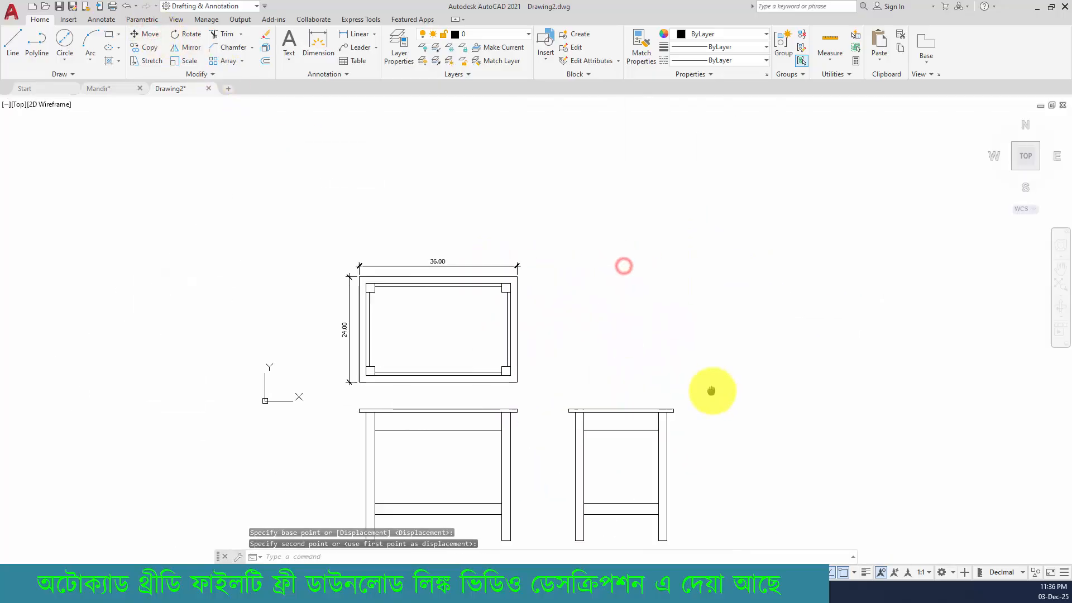
pyautogui.click(342, 394)
pyautogui.click(593, 213)
pyautogui.click(147, 37)
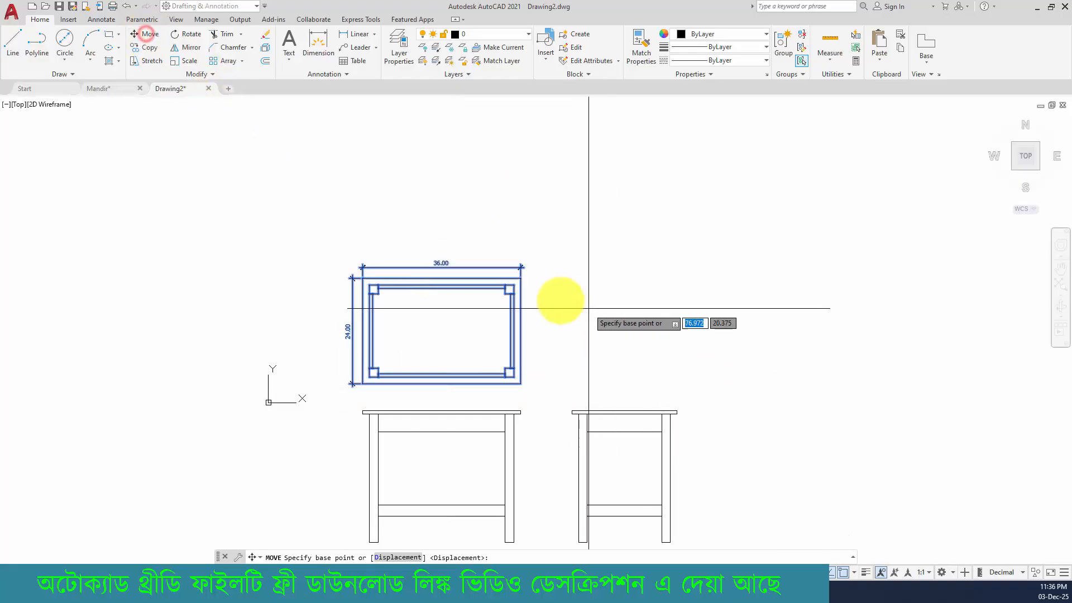
pyautogui.click(558, 297)
pyautogui.click(558, 270)
# Dimension the tabletop's width in the front elevation, placing the dimension line above the top.
pyautogui.moveTo(612, 339); pyautogui.dragTo(626, 306, button='middle')
pyautogui.scroll(2, 396, 396)
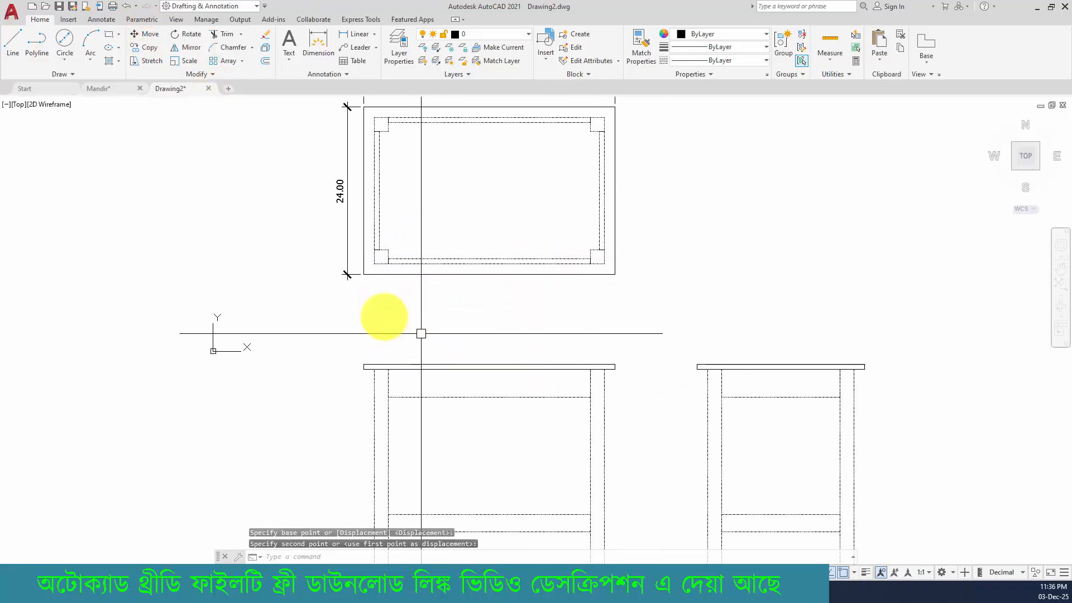
pyautogui.click(349, 37)
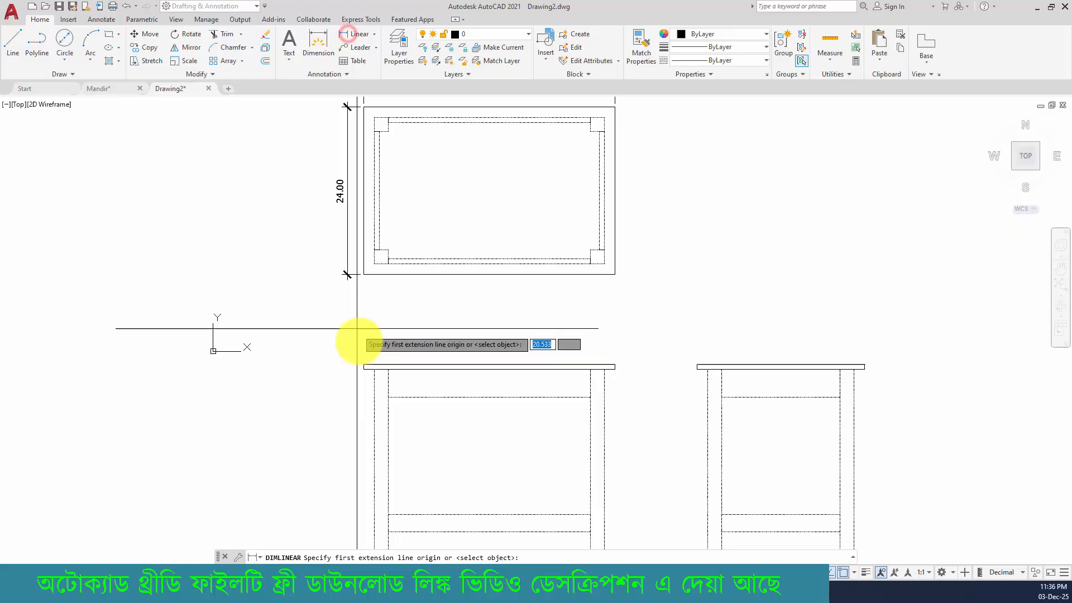
pyautogui.click(363, 367)
pyautogui.click(611, 366)
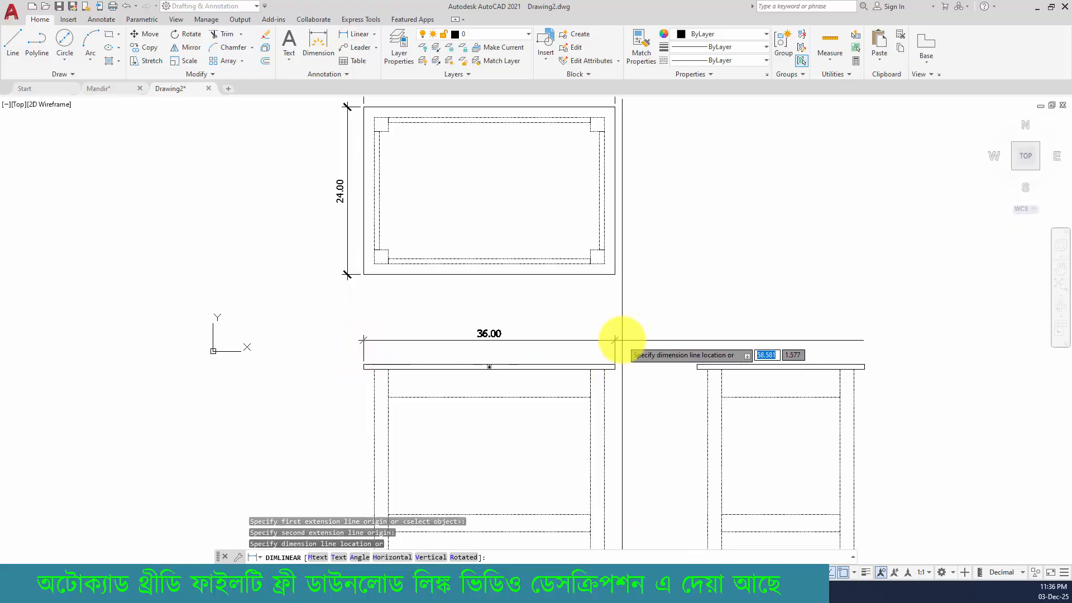
pyautogui.click(622, 339)
# Dimension the front elevation's overall height from the left leg's foot to the tabletop, in line with the plan's vertical dimension.
pyautogui.press('space')
pyautogui.click(459, 441)
pyautogui.scroll(4, 450, 244)
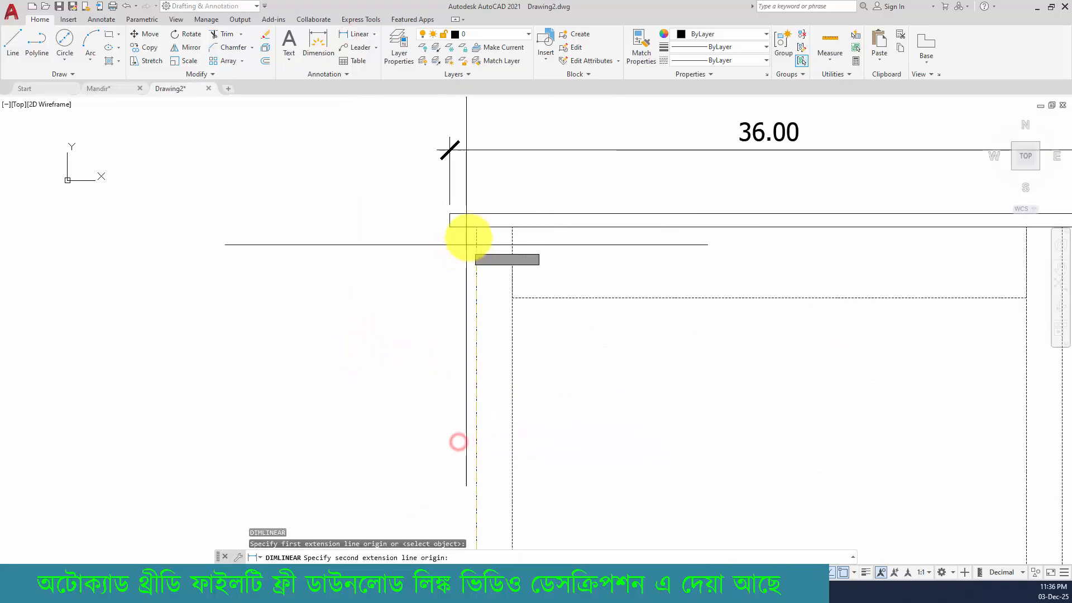
pyautogui.click(478, 214)
pyautogui.scroll(-2, 421, 306)
pyautogui.moveTo(422, 306); pyautogui.dragTo(438, 372, button='middle')
pyautogui.click(428, 182)
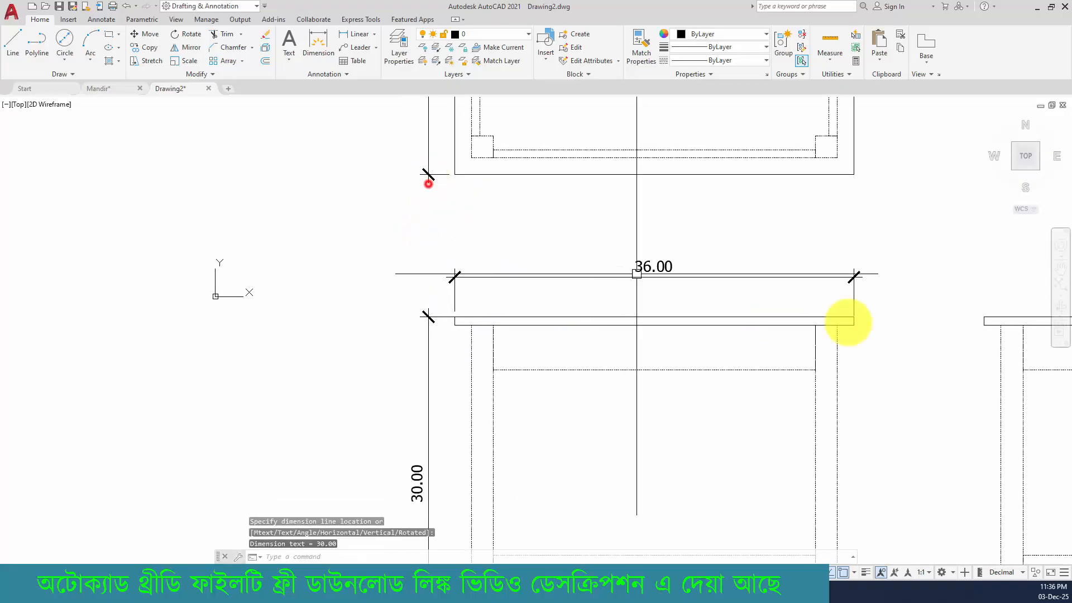
# Dimension the tabletop's width in the side elevation, aligning the dimension line with the front elevation's width dimension.
pyautogui.scroll(-2, 913, 296)
pyautogui.moveTo(913, 296); pyautogui.dragTo(457, 335, button='middle')
pyautogui.scroll(4, 458, 334)
pyautogui.press('space')
pyautogui.click(558, 384)
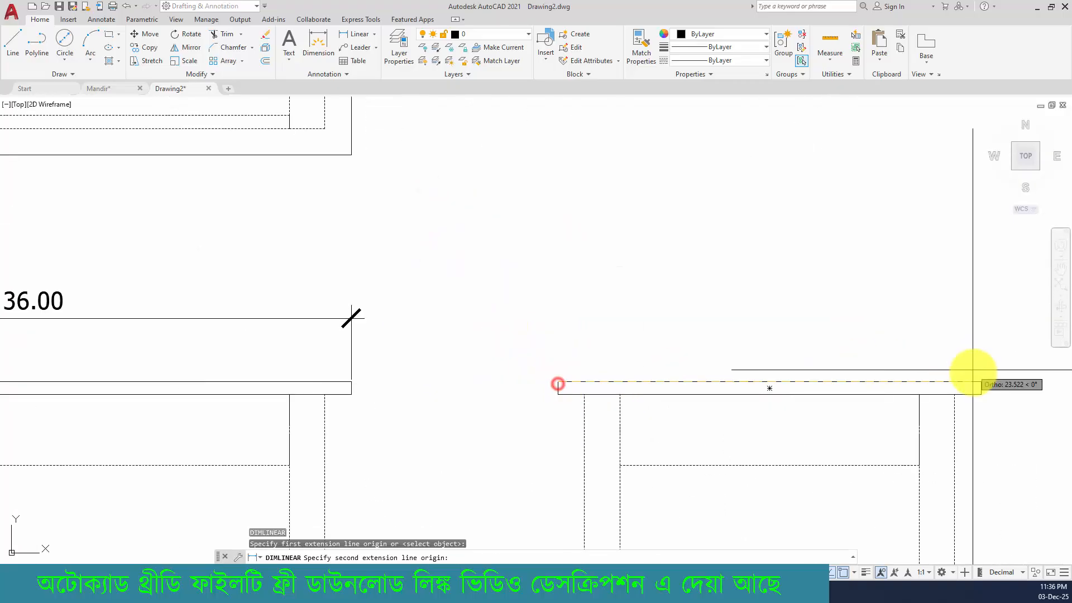
pyautogui.click(981, 381)
pyautogui.click(351, 318)
# Dimension the side elevation's overall height from the left leg's foot to the tabletop, placing the dimension line left of the elevation.
pyautogui.scroll(-2, 352, 318)
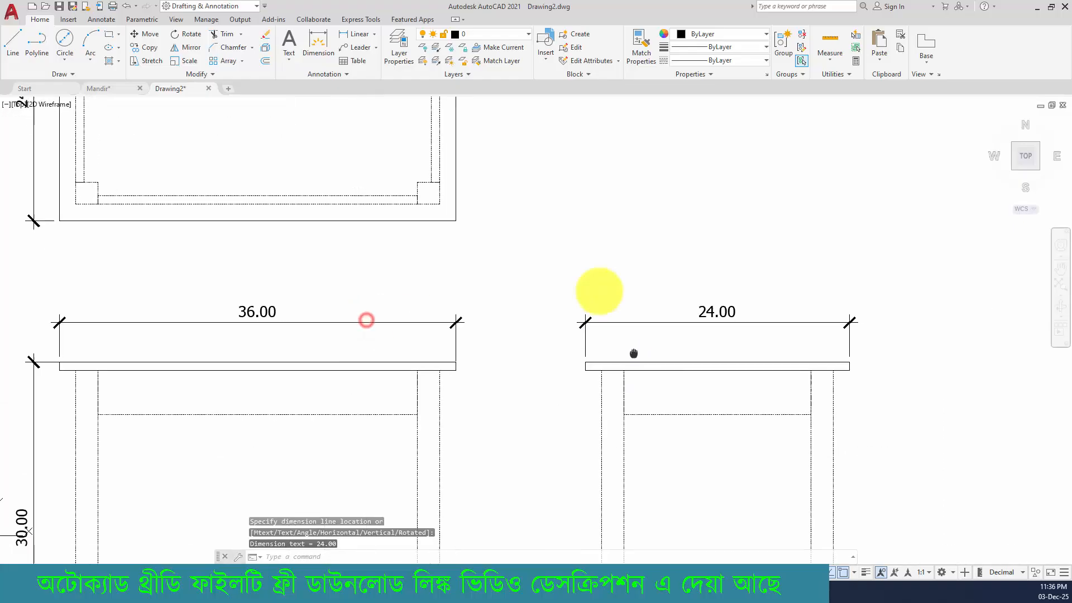
pyautogui.scroll(1, 598, 292)
pyautogui.moveTo(598, 292); pyautogui.dragTo(586, 328, button='middle')
pyautogui.press('space')
pyautogui.click(554, 498)
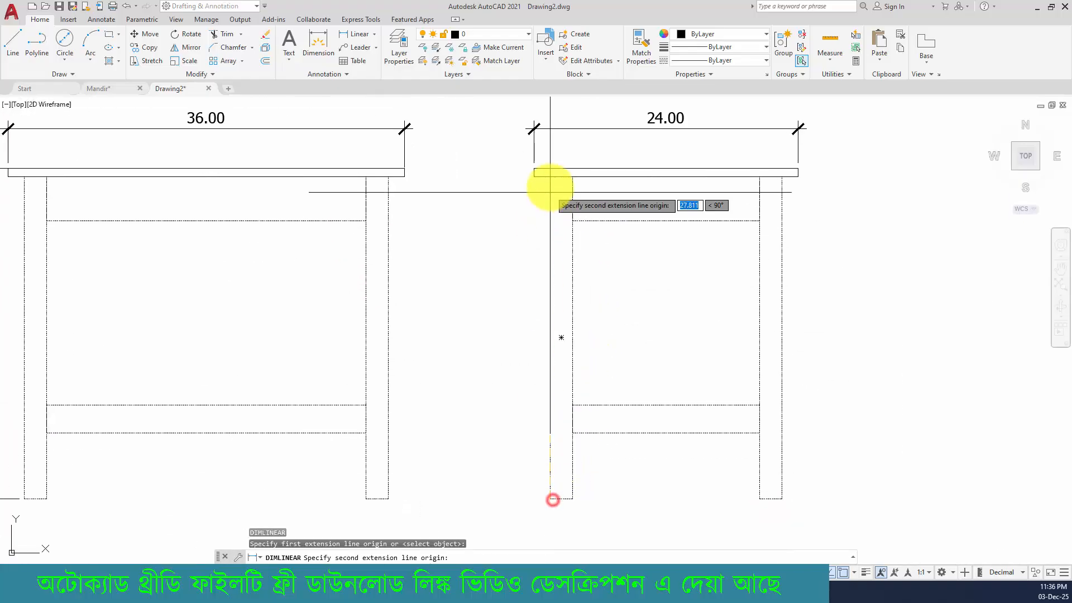
pyautogui.scroll(2, 550, 162)
pyautogui.click(550, 162)
pyautogui.scroll(-2, 480, 235)
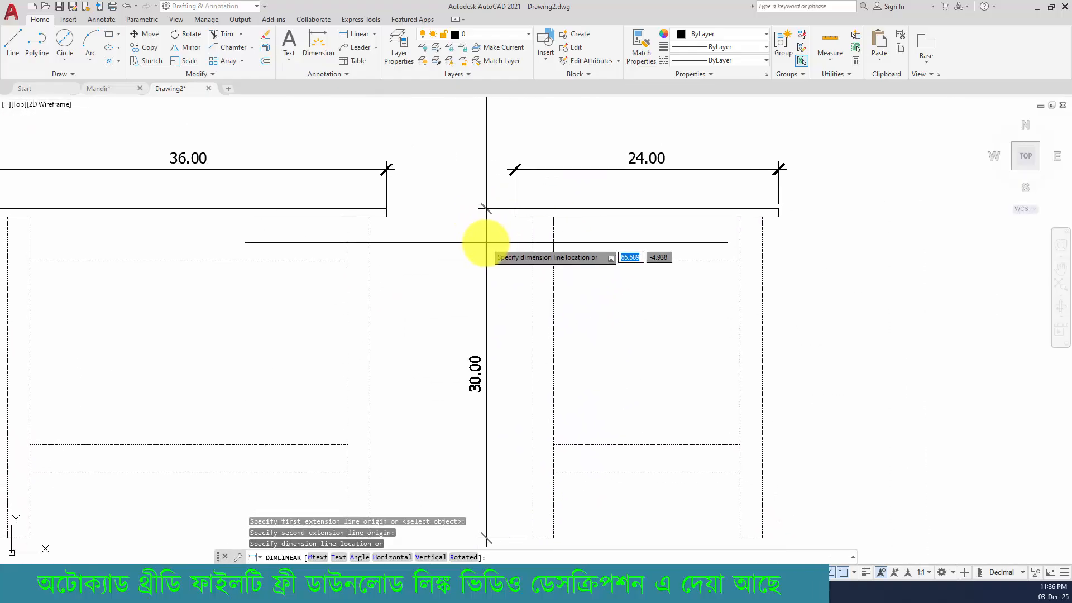
pyautogui.click(485, 243)
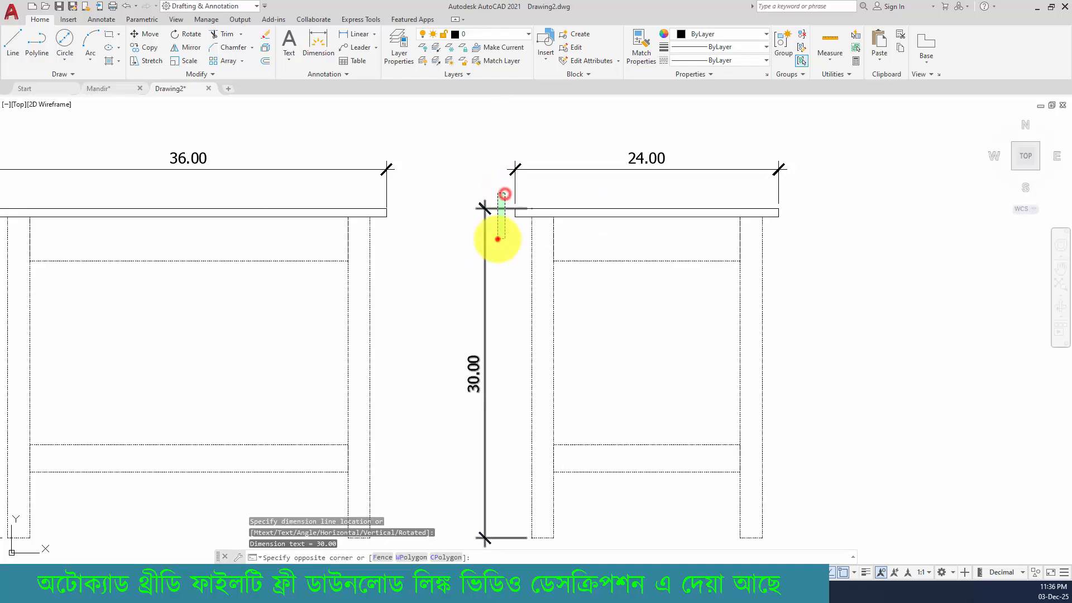
# Move the side elevation with its dimensions horizontally to the right to widen the gap from the front elevation.
pyautogui.click(497, 239)
pyautogui.scroll(-2, 498, 239)
pyautogui.press('Escape')
pyautogui.click(519, 191)
pyautogui.click(791, 484)
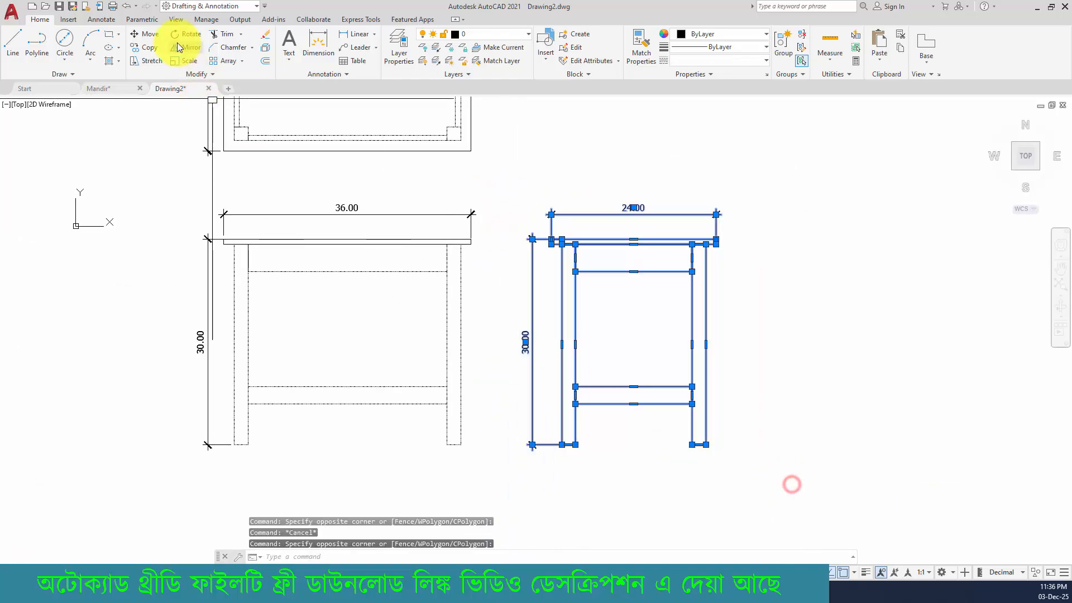
pyautogui.click(146, 34)
pyautogui.click(781, 313)
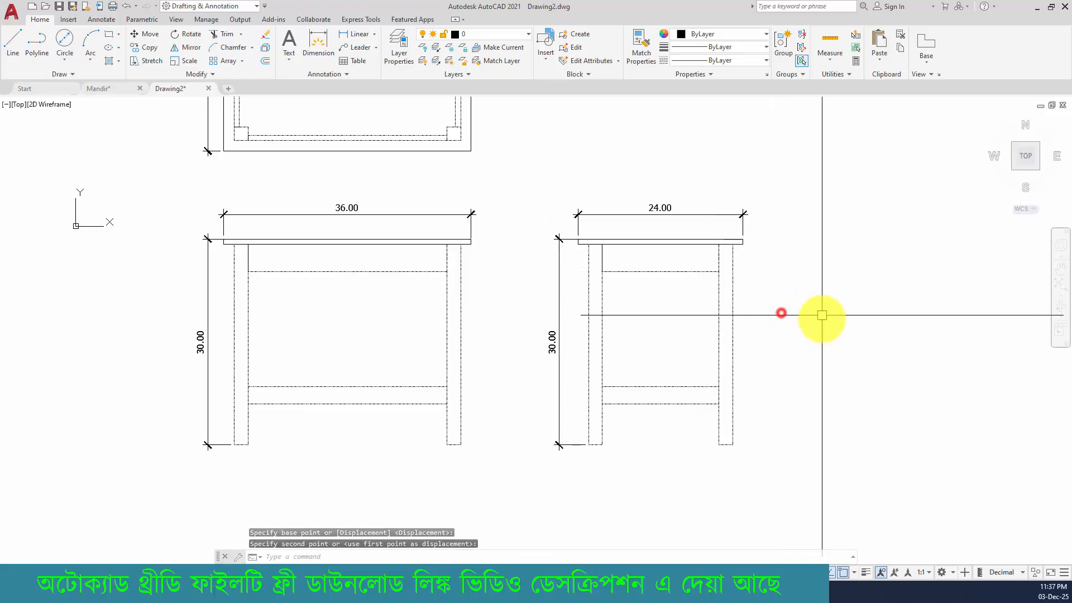
pyautogui.scroll(-2, 758, 349)
pyautogui.press('Escape')
# Move the plan with its dimensions slightly straight up, away from the front elevation.
pyautogui.moveTo(478, 274); pyautogui.dragTo(486, 365, button='middle')
pyautogui.click(367, 347)
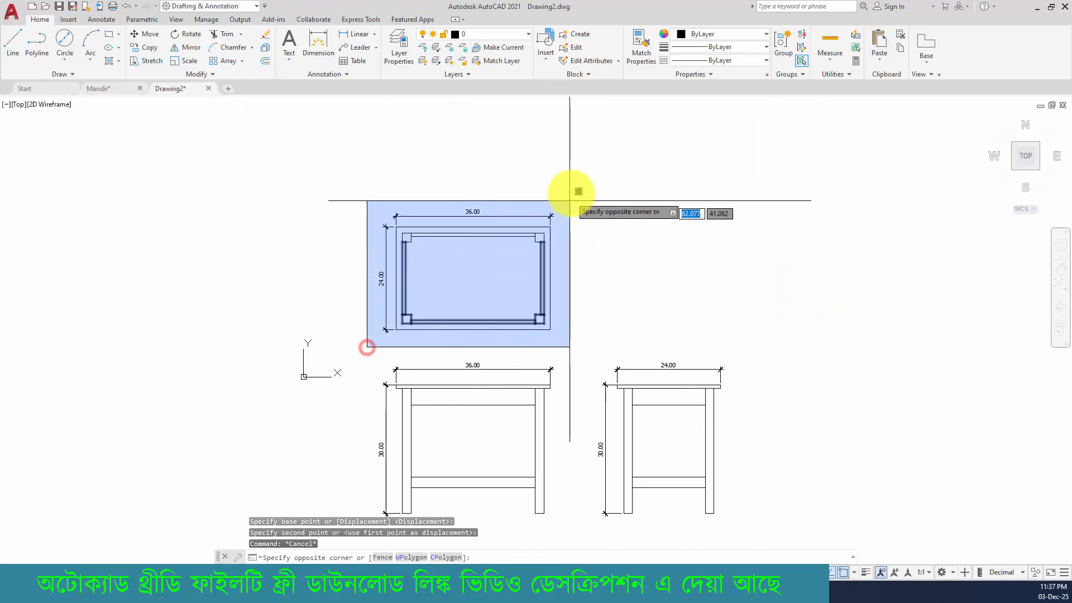
pyautogui.click(572, 192)
pyautogui.click(569, 291)
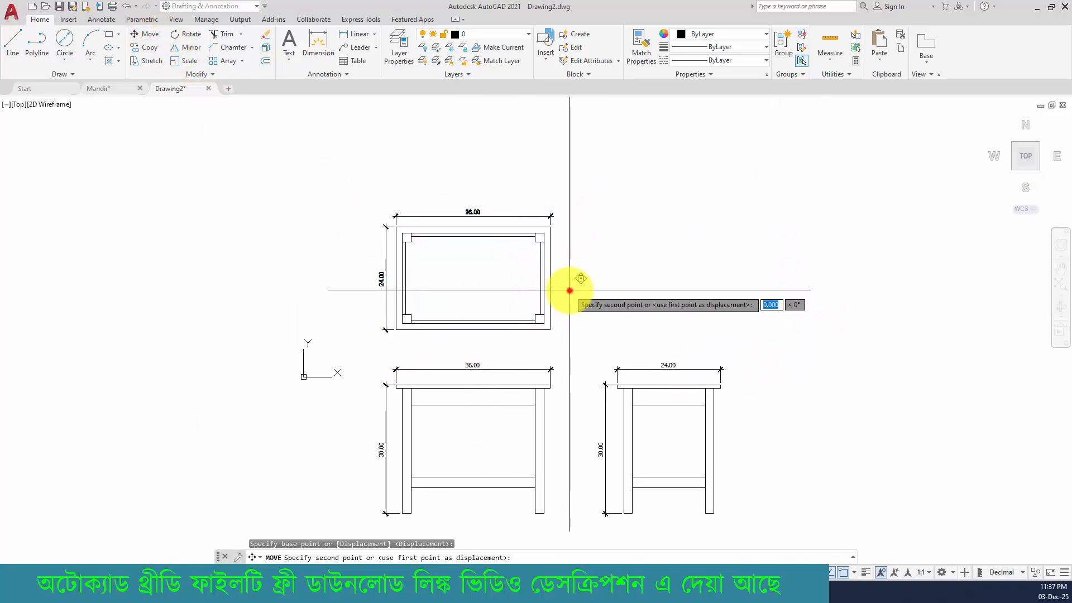
pyautogui.click(570, 283)
pyautogui.moveTo(656, 299); pyautogui.dragTo(642, 299, button='middle')
pyautogui.press('Escape')
pyautogui.moveTo(590, 335); pyautogui.dragTo(550, 258, button='middle')
pyautogui.press('Escape')
pyautogui.press('Escape')
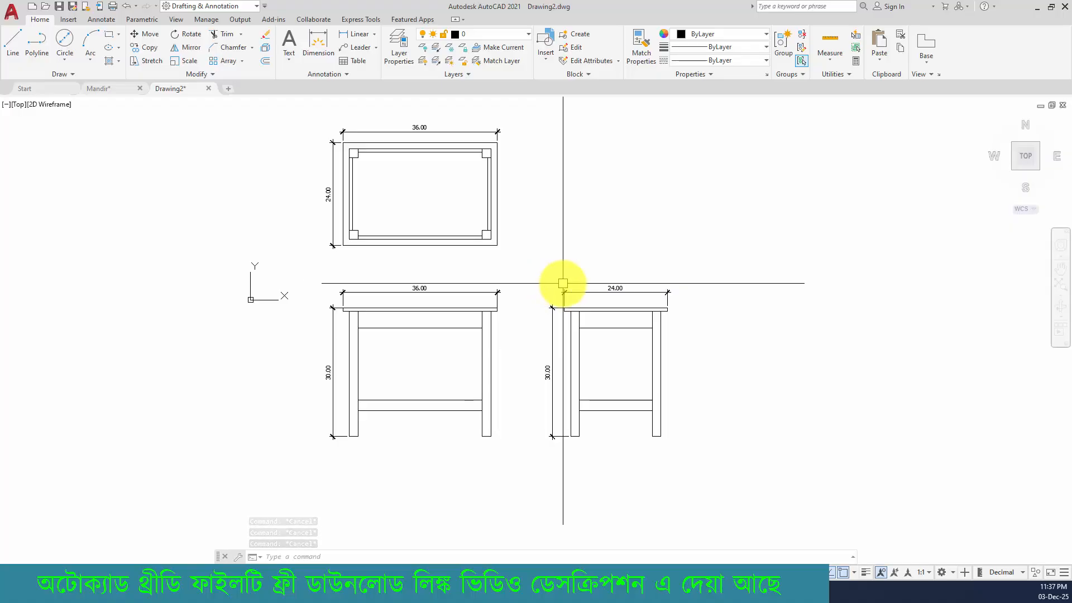
# Add the multiline text label "TOP" just below the plan view.
pyautogui.write('T')
pyautogui.press('Return')
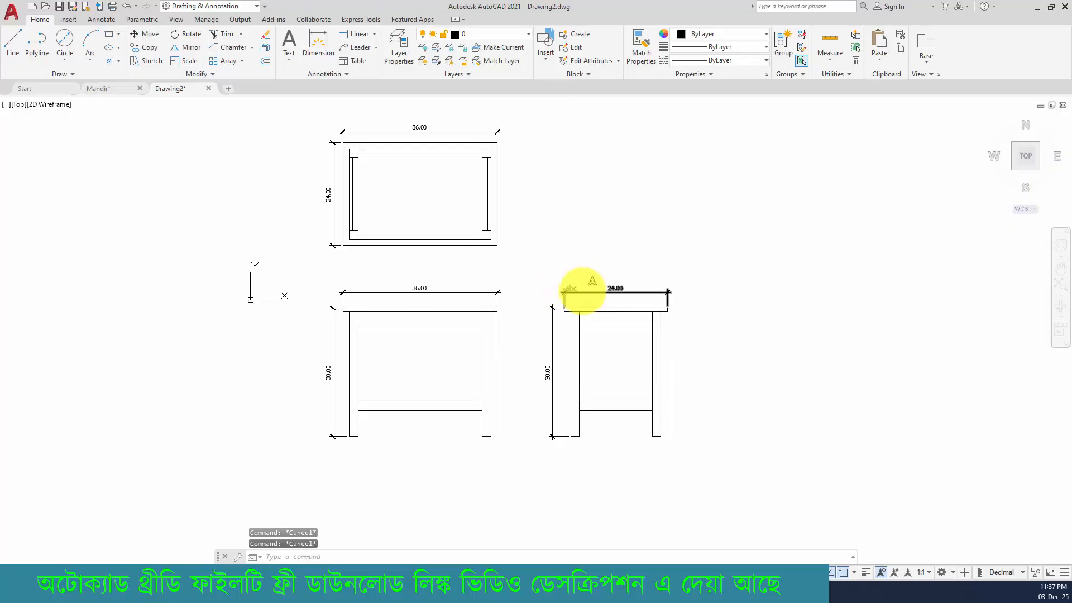
pyautogui.scroll(4, 402, 247)
pyautogui.click(347, 298)
pyautogui.click(572, 258)
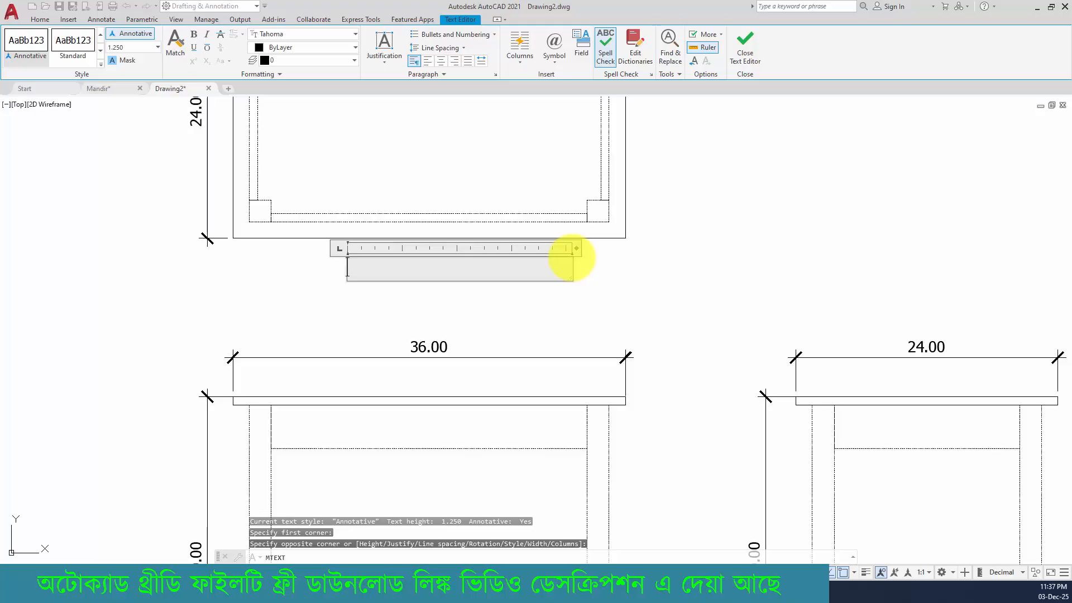
pyautogui.click(531, 291)
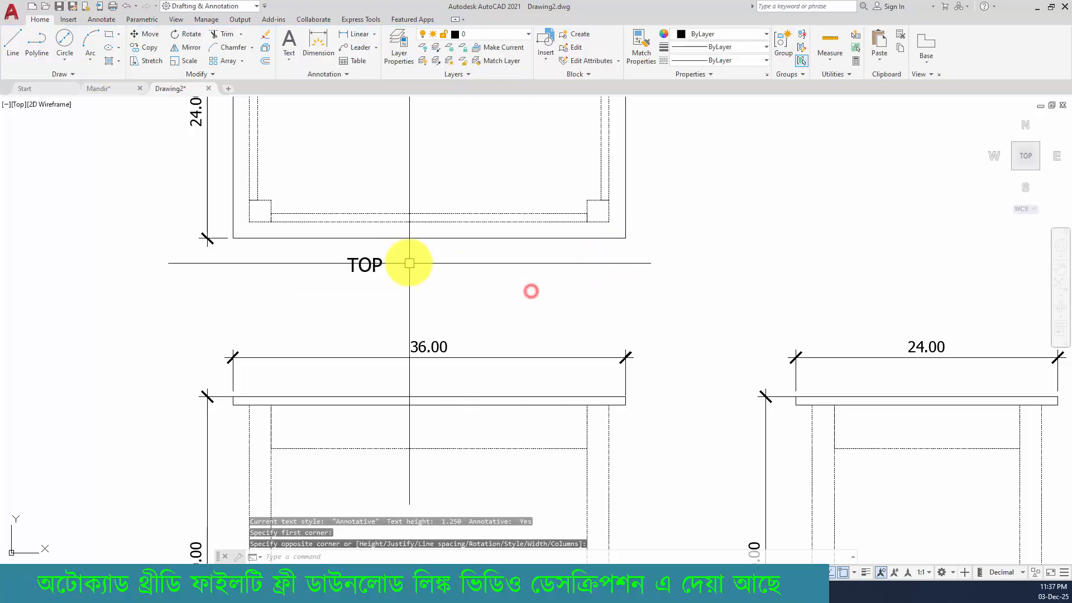
# Copy the "TOP" label straight down to just below the front elevation.
pyautogui.click(146, 46)
pyautogui.click(709, 274)
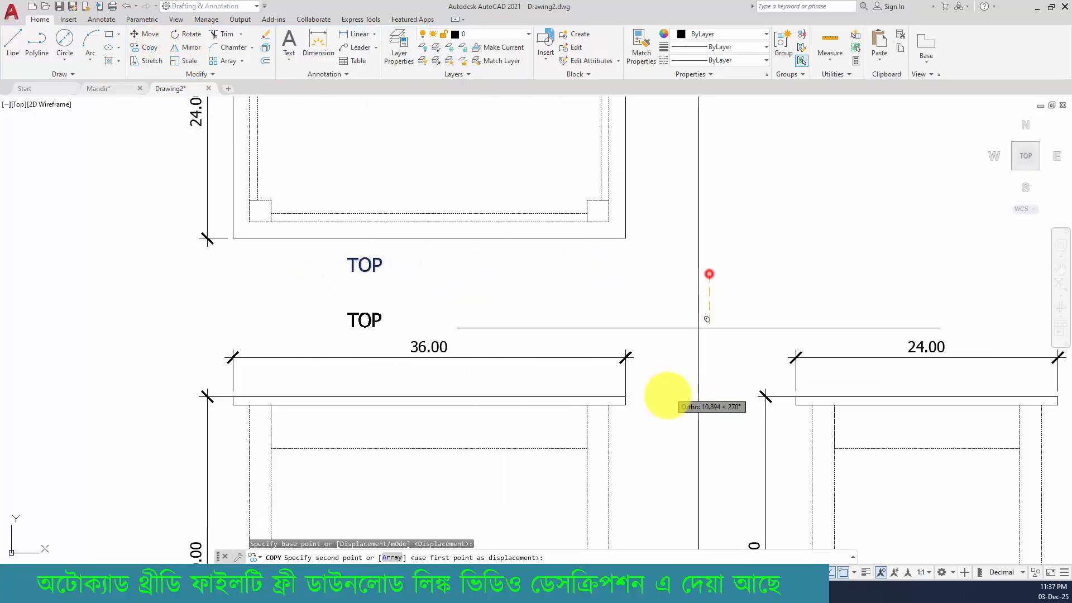
pyautogui.moveTo(706, 324); pyautogui.dragTo(743, 103, button='middle')
pyautogui.moveTo(693, 508); pyautogui.dragTo(711, 409, button='middle')
pyautogui.click(712, 437)
pyautogui.press('Escape')
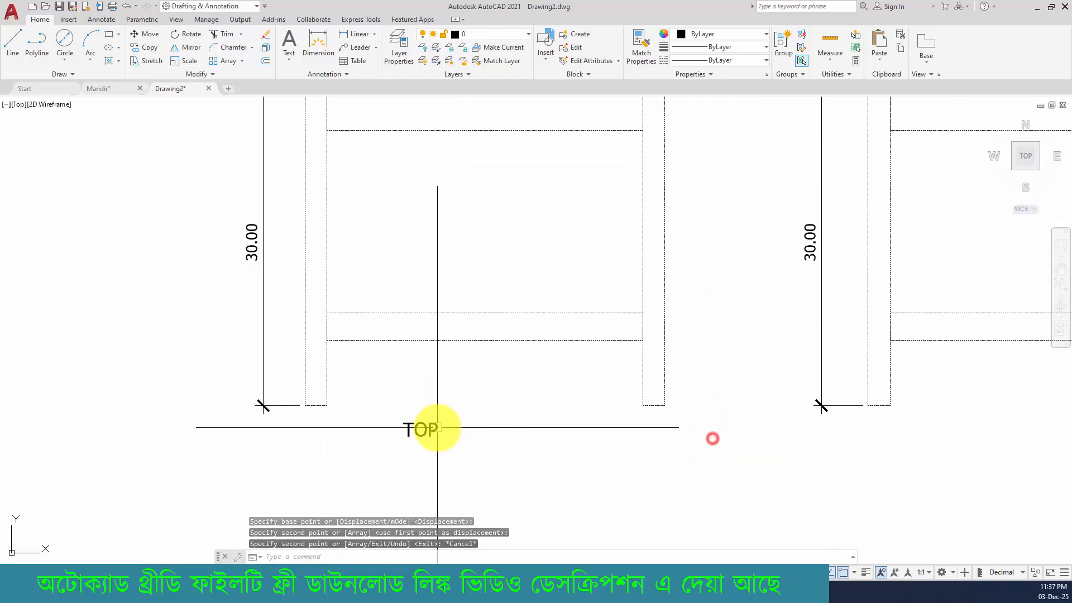
# Change the label below the front elevation to "FRONT".
pyautogui.click(419, 424)
pyautogui.doubleClick(458, 433)
pyautogui.write('FR')
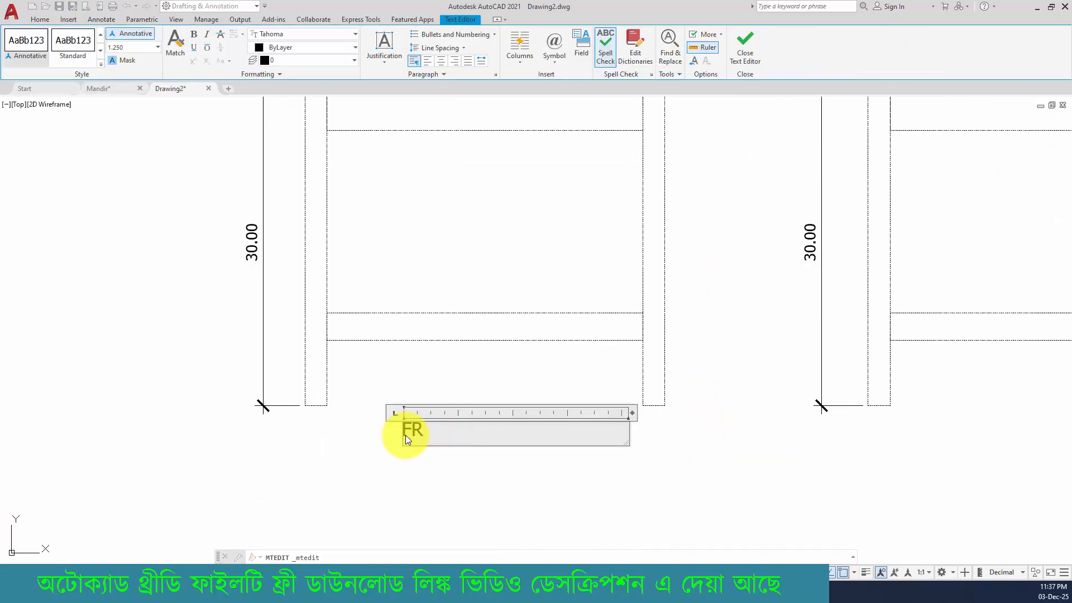
pyautogui.write('ONT')
pyautogui.click(462, 396)
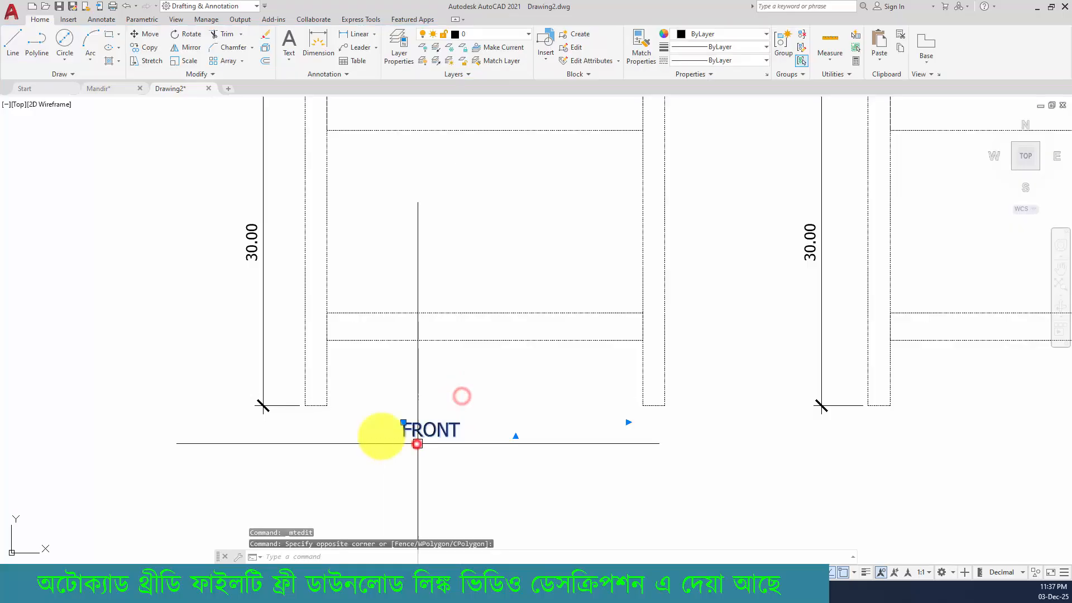
# Copy the "FRONT" label horizontally to just below the side elevation.
pyautogui.click(146, 53)
pyautogui.click(445, 478)
pyautogui.scroll(-3, 971, 486)
pyautogui.moveTo(979, 487); pyautogui.dragTo(468, 459, button='middle')
pyautogui.click(466, 461)
pyautogui.press('Escape')
# Change the label below the side elevation to "SIDE".
pyautogui.scroll(3, 449, 429)
pyautogui.doubleClick(520, 426)
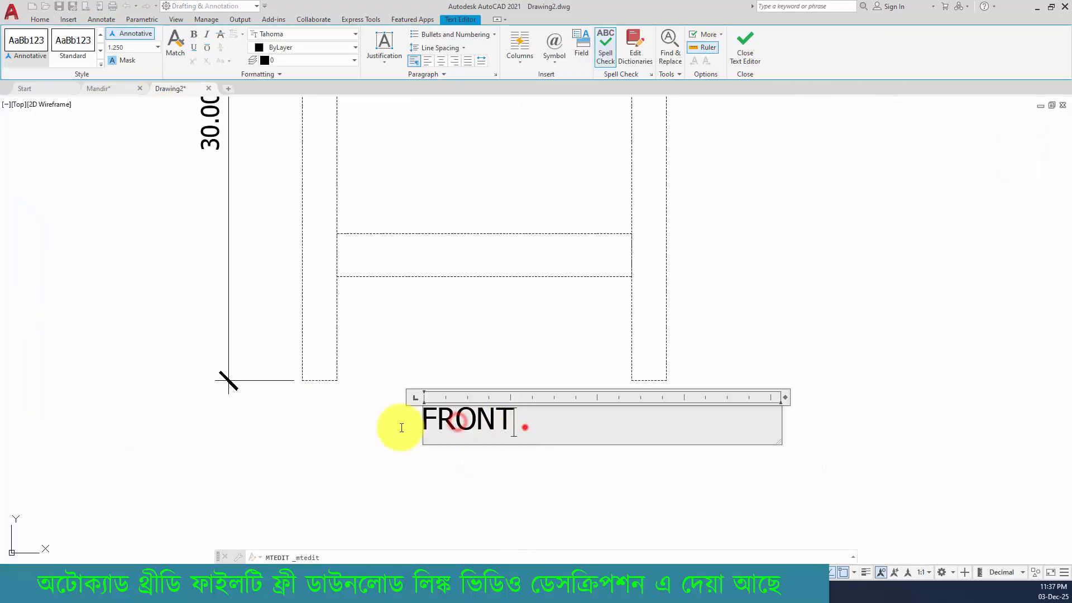
pyautogui.write('SIDE')
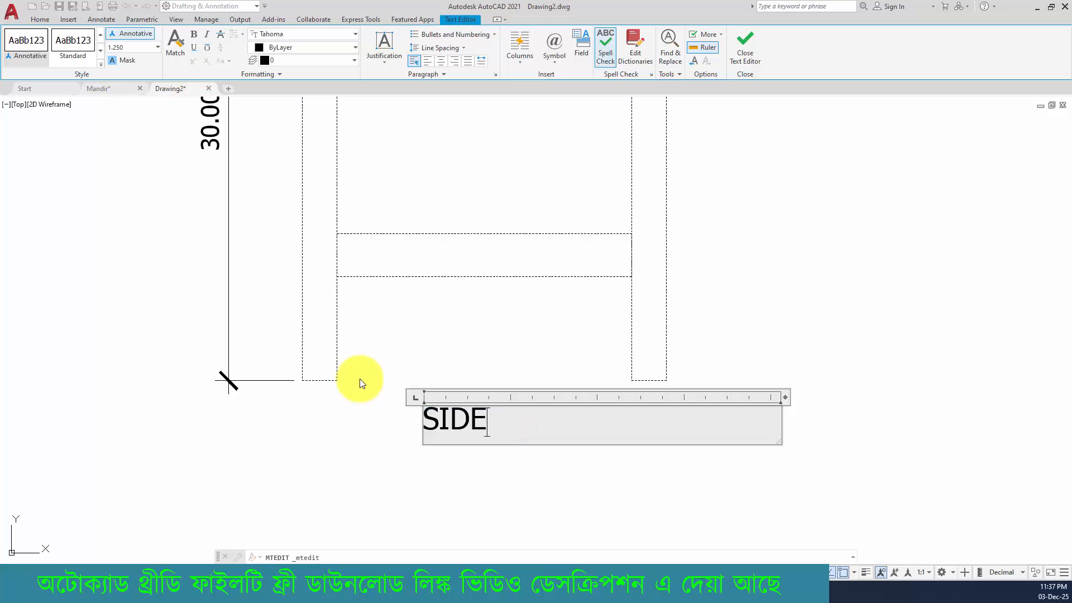
pyautogui.click(448, 372)
pyautogui.scroll(-8, 603, 399)
pyautogui.moveTo(451, 335); pyautogui.dragTo(531, 388, button='middle')
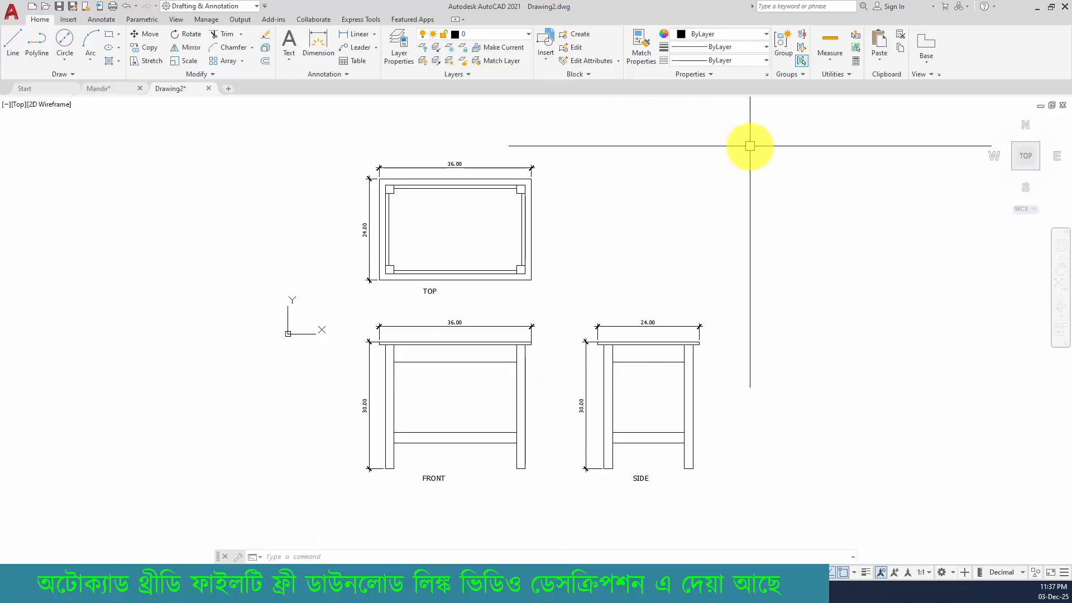
pyautogui.press('Escape')
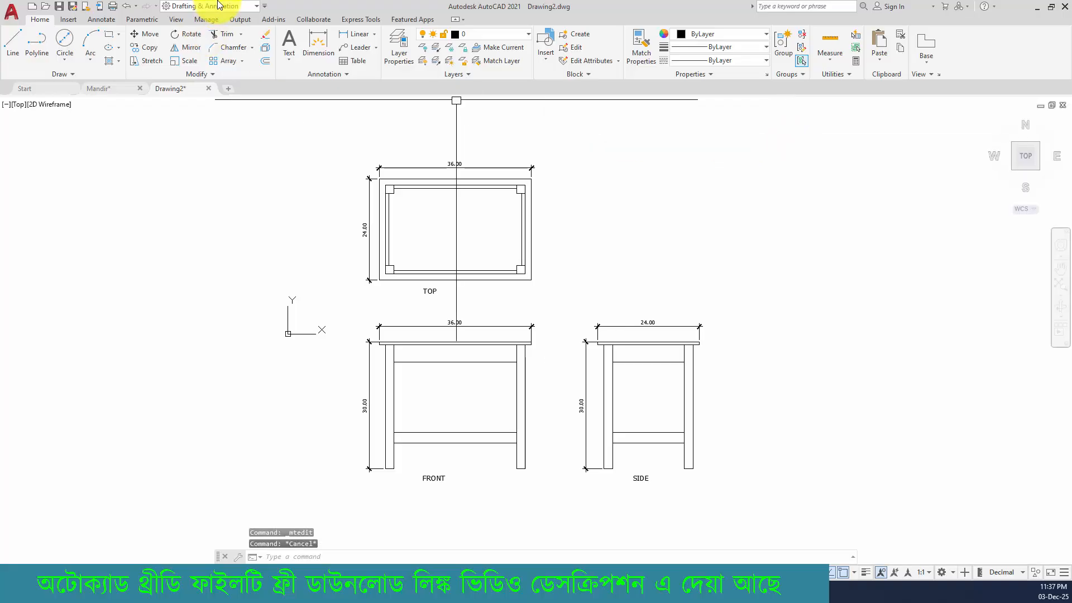